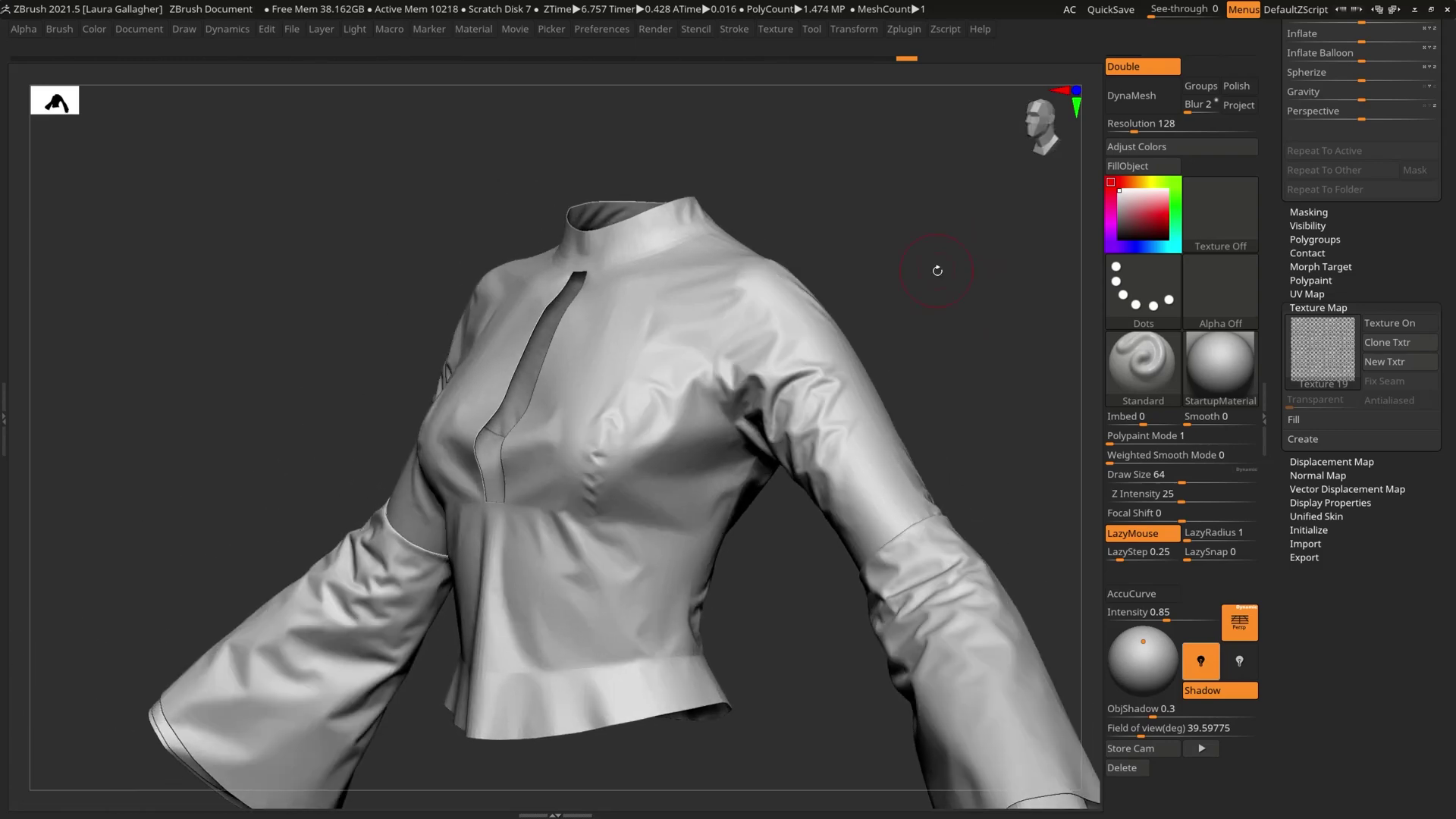
- Examine the jacket's quad topology and polygroups from the front with the polyframe shown, zooming in on the collar and chest
key("shift+f")
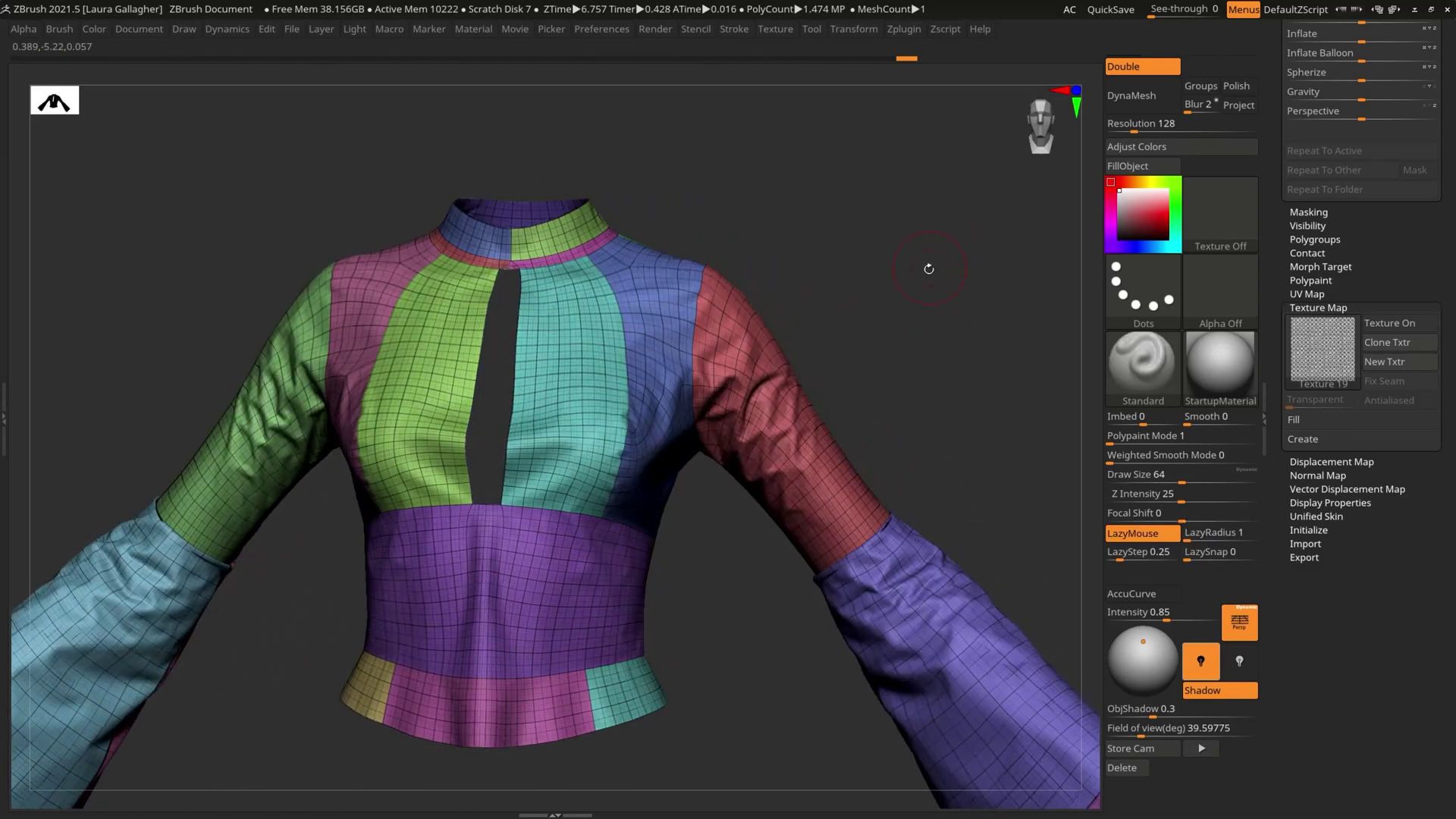
right_click_drag(709, 343, 706, 485, "ctrl")
right_click_drag(652, 364, 653, 455)
right_click_drag(455, 151, 671, 606, "alt")
right_click_drag(790, 626, 761, 445, "alt")
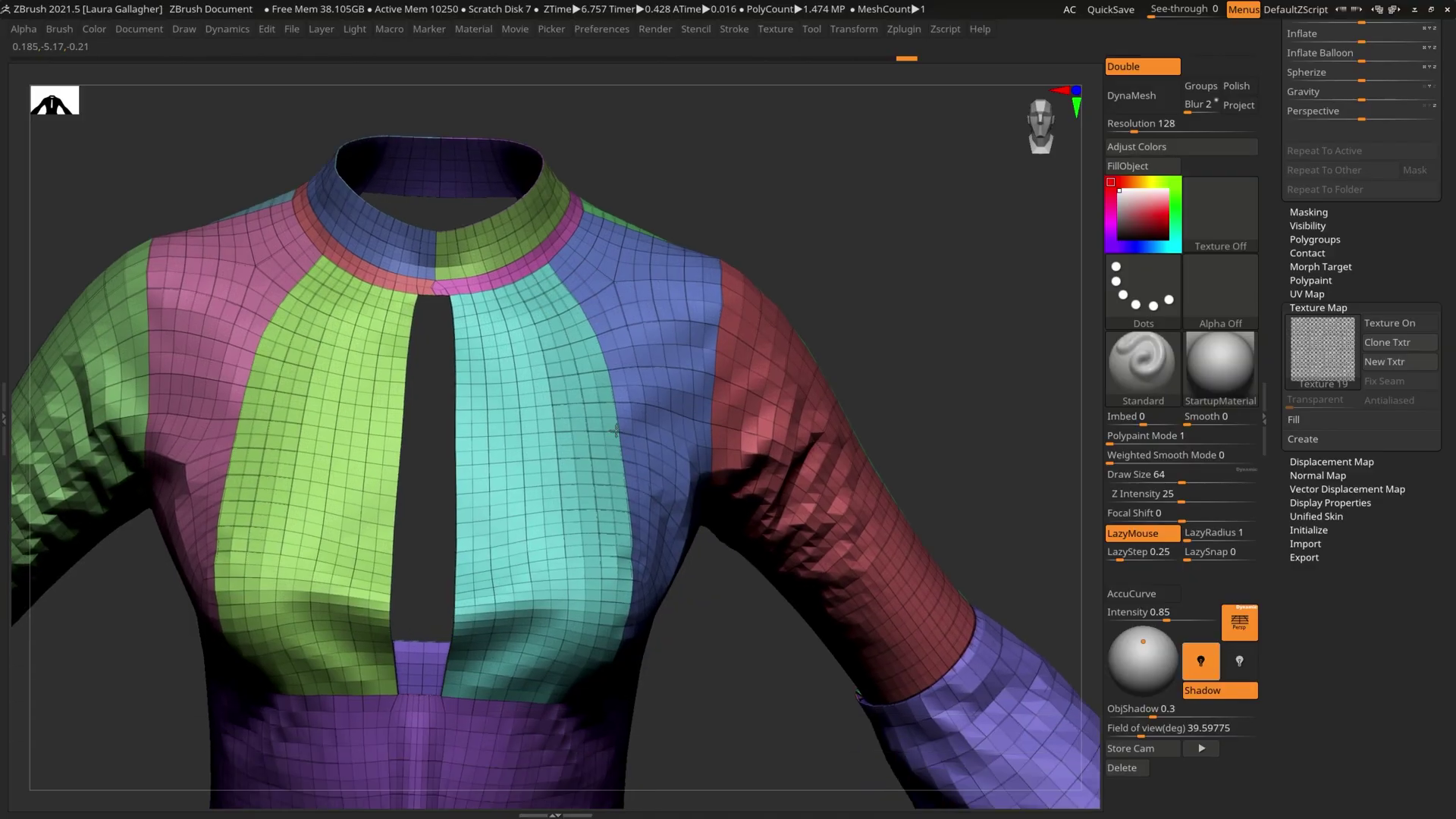
right_click_drag(644, 524, 650, 511)
right_click_drag(743, 566, 741, 536)
key("shift+f")
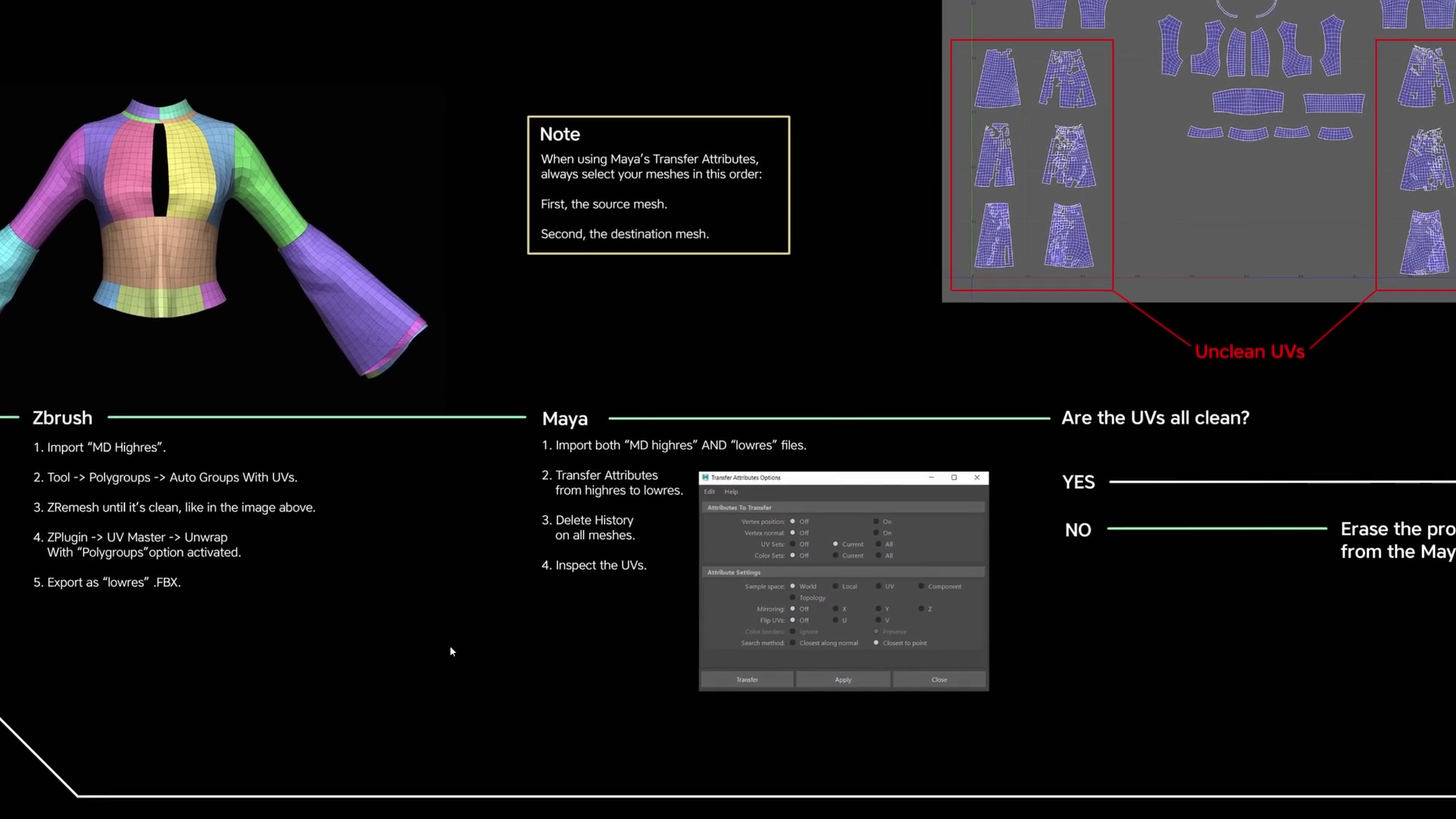
- Review the workflow chart from the first UV transfer through the unclean UV branch to the final Maya smoothing and vertex position transfer
left_click_drag(1355, 616, 647, 625)
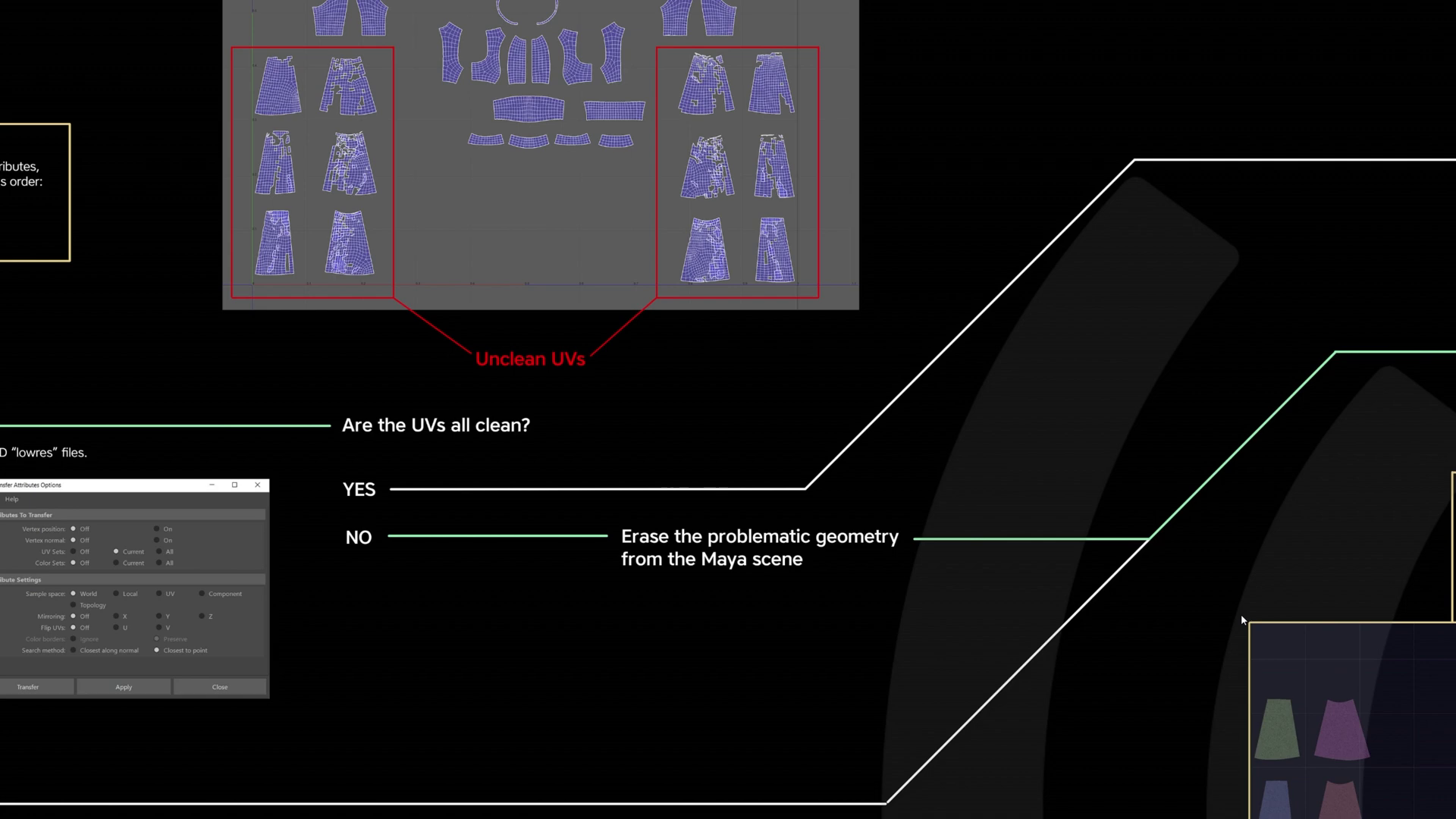
left_click_drag(1404, 599, 466, 594)
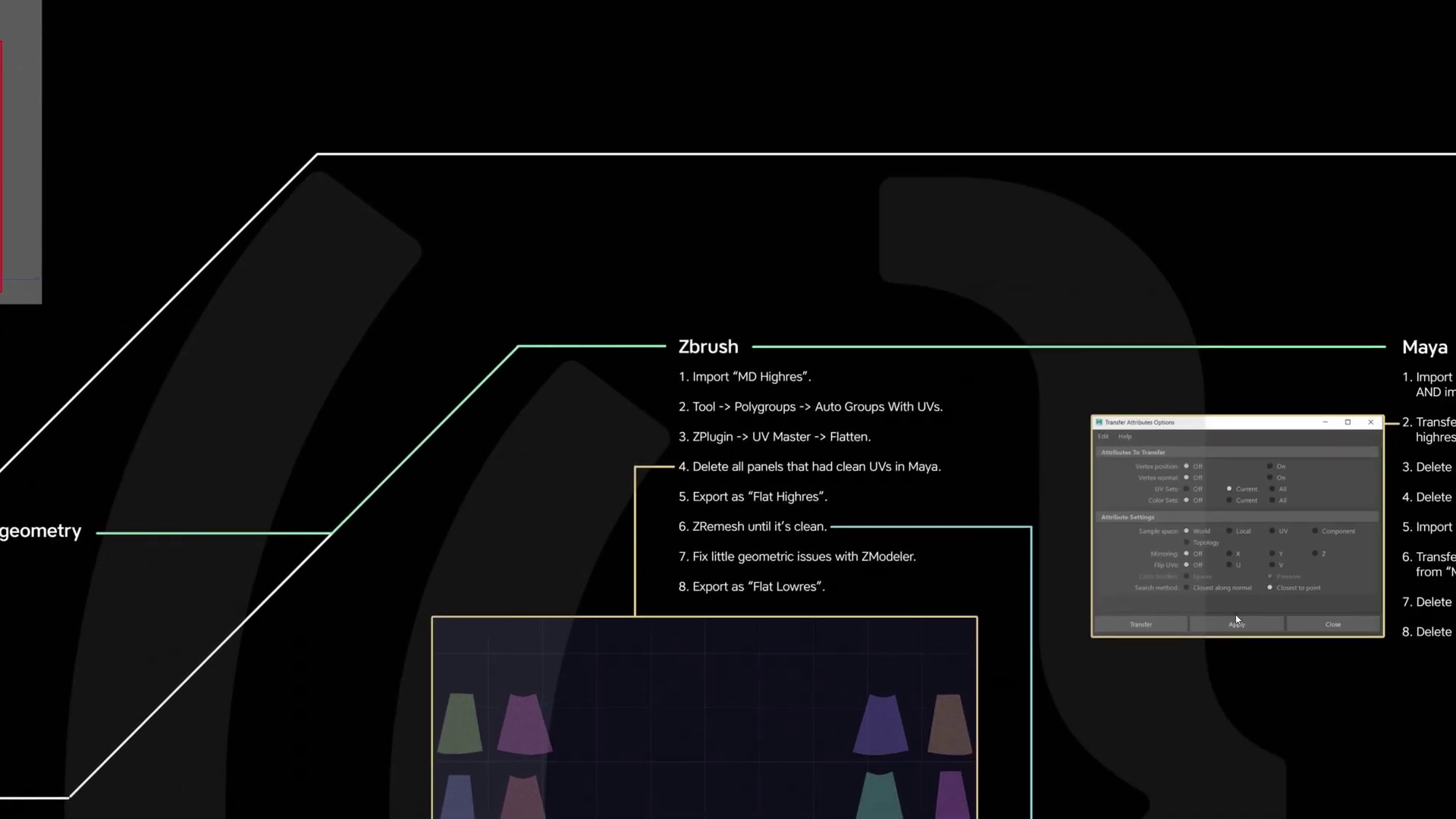
left_click_drag(1236, 620, 562, 614)
left_click_drag(1146, 626, 610, 588)
left_click_drag(1103, 608, 931, 482)
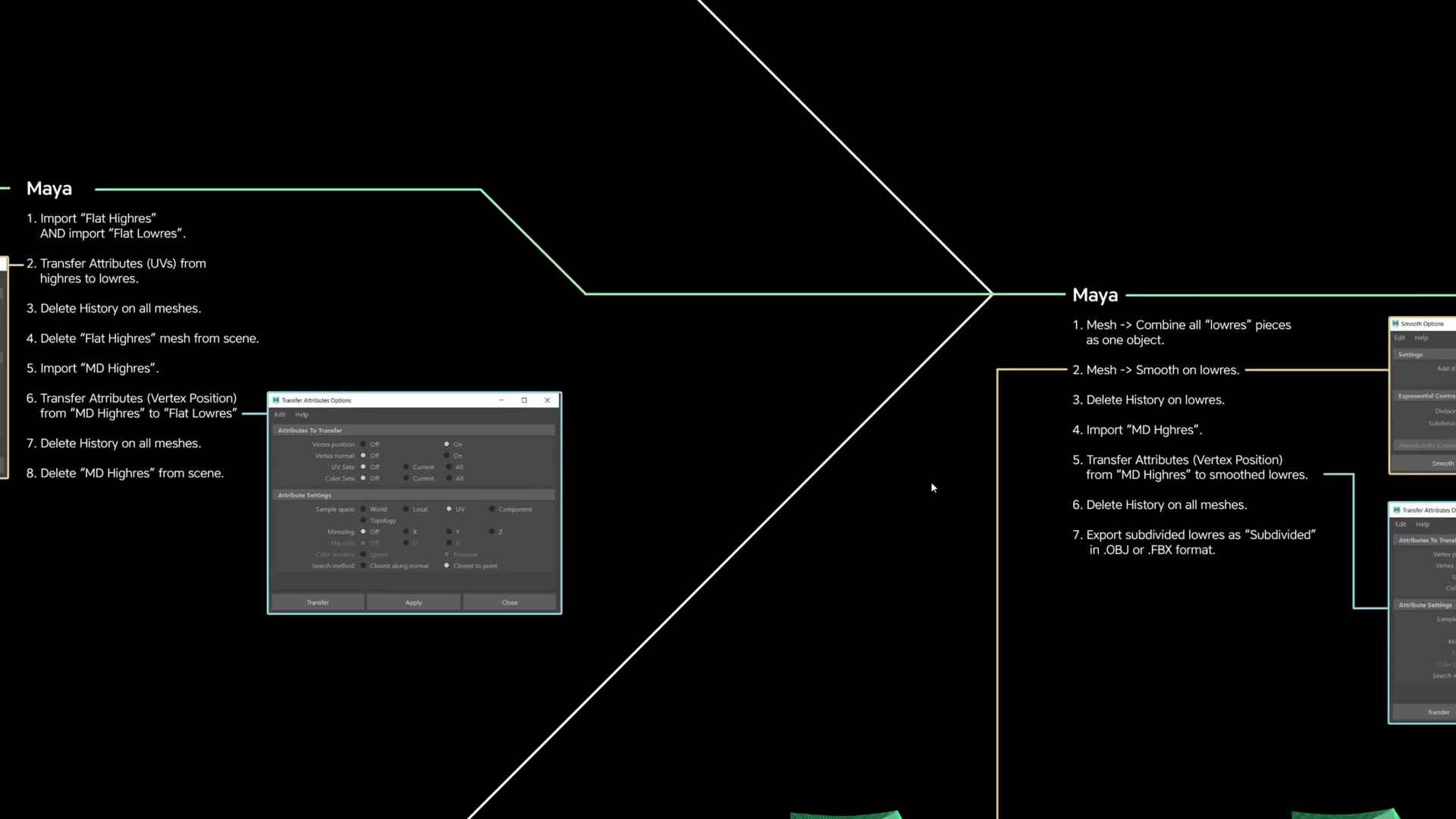
left_click_drag(1266, 595, 150, 596)
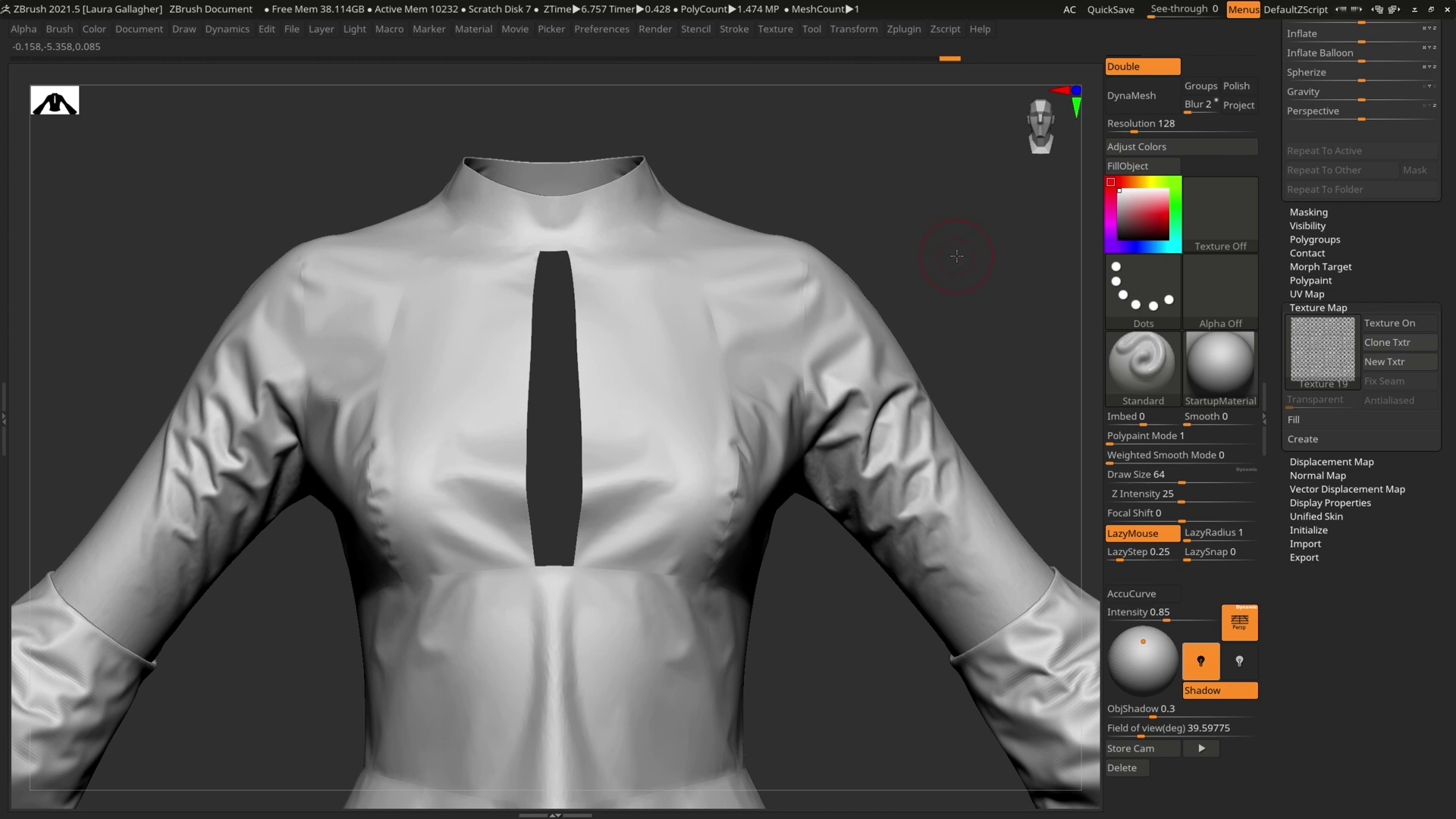
- Compare the jacket at different subdivision levels with the polyframe shown and hidden, and turn on its texture display
left_click_drag(957, 256, 939, 235, "alt")
key("shift+f")
key("shift+d")
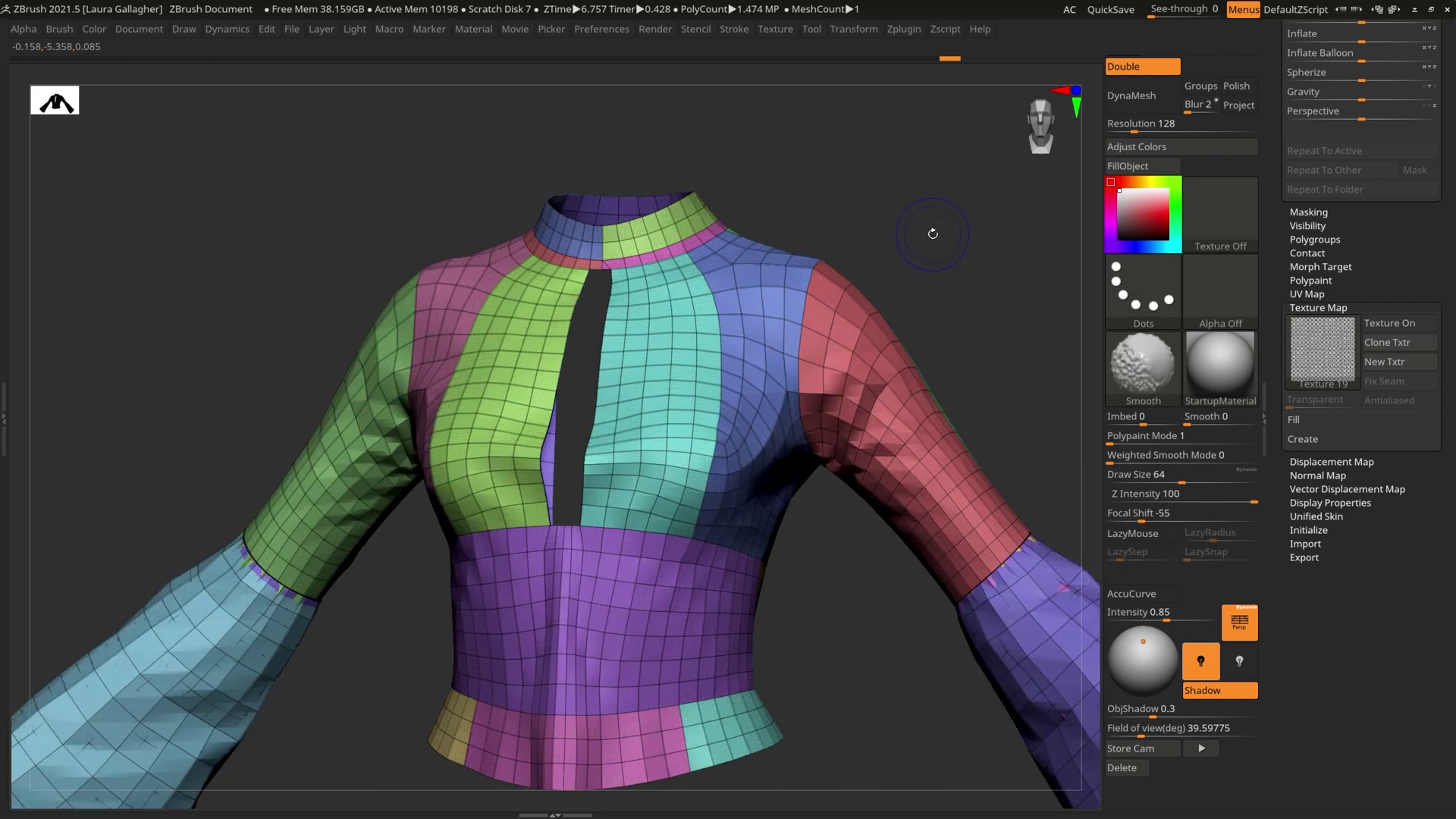
key("d")
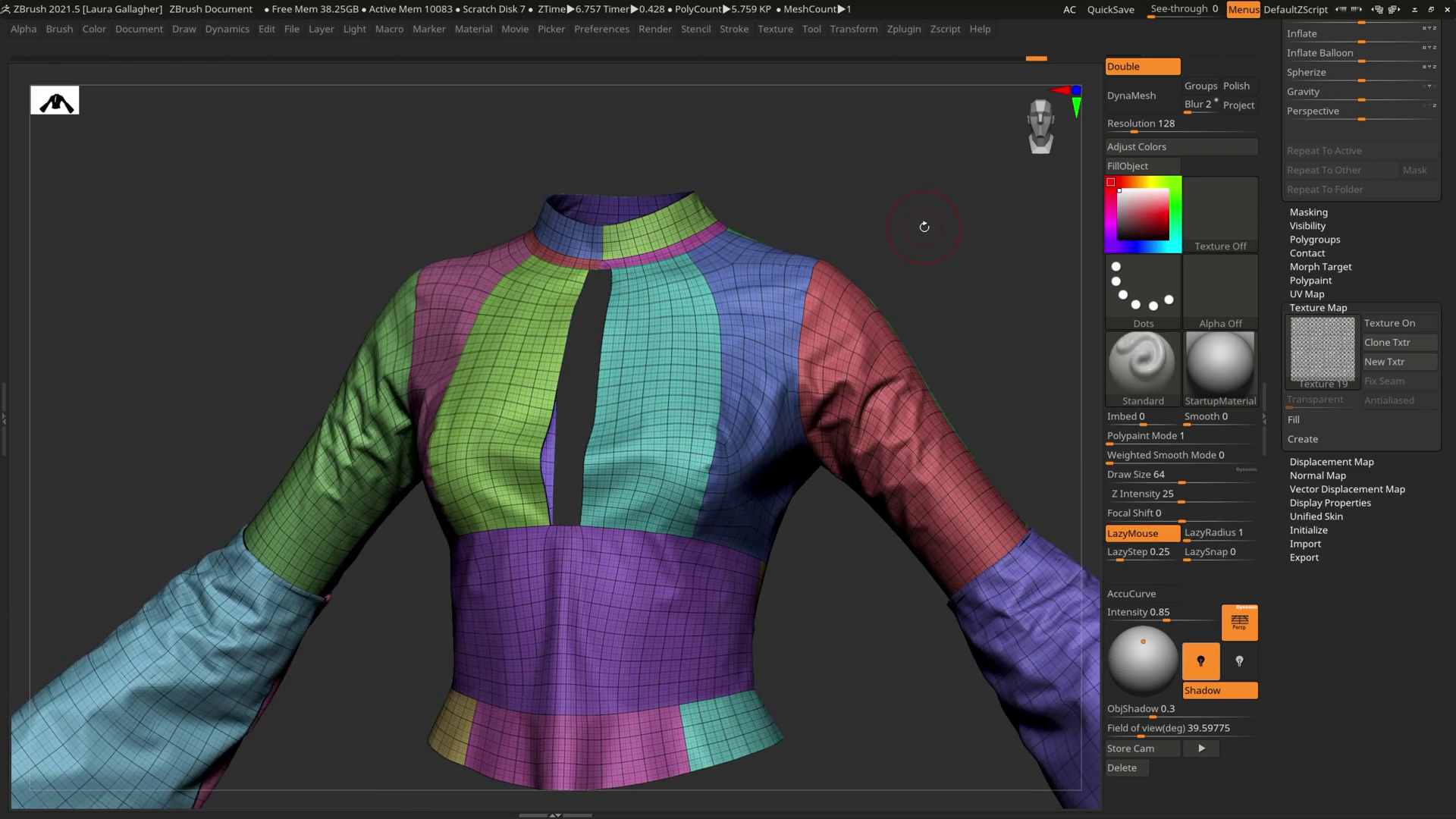
key("shift+f")
left_click_drag(976, 261, 955, 260, "alt")
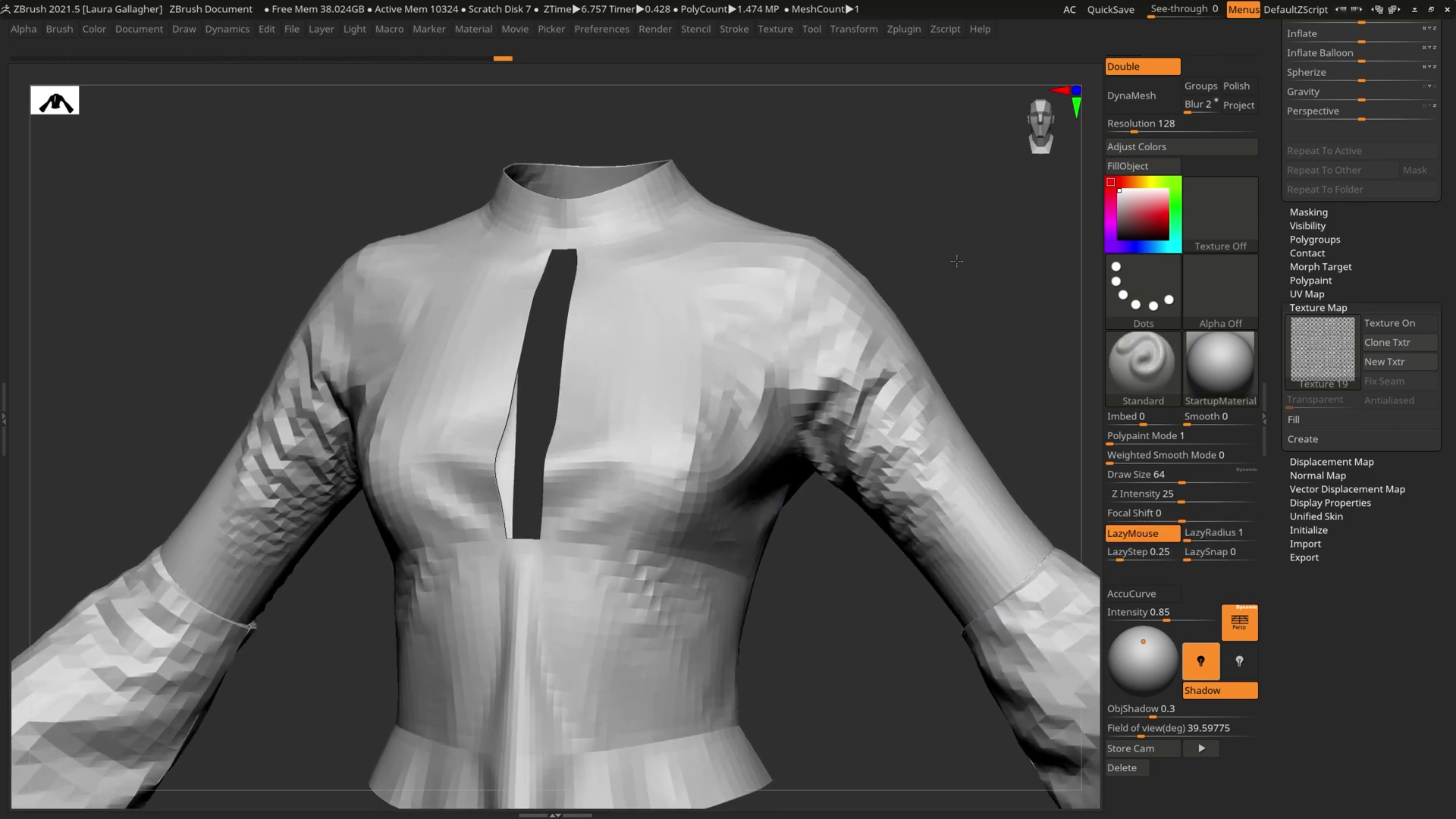
left_click(1399, 323)
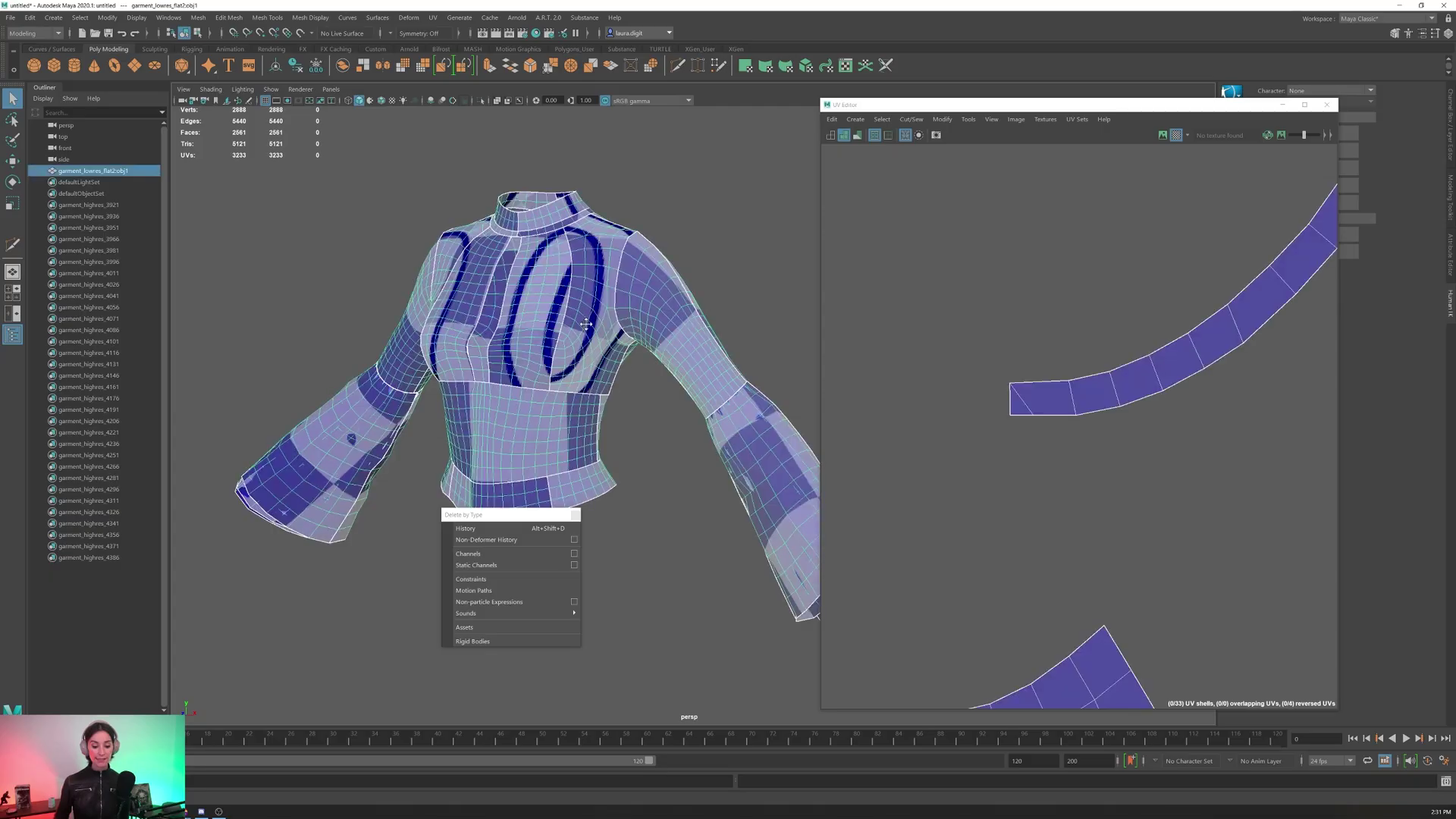
- In Maya, smooth the low-res garment mesh exponentially with 4 division levels and Maya Catmull-Clark subdivision
middle_click_drag(581, 400, 637, 264, "alt")
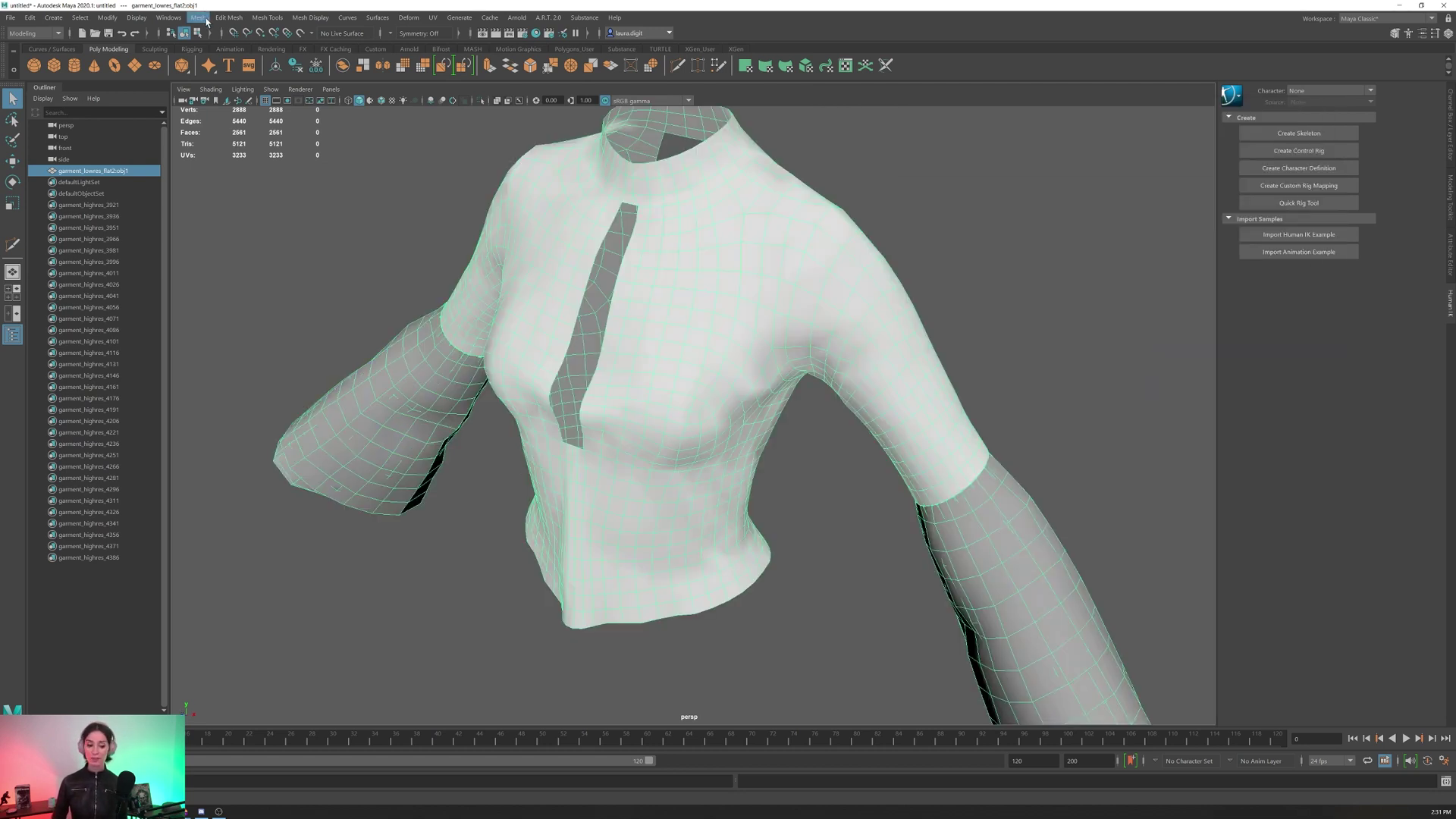
left_click(198, 18)
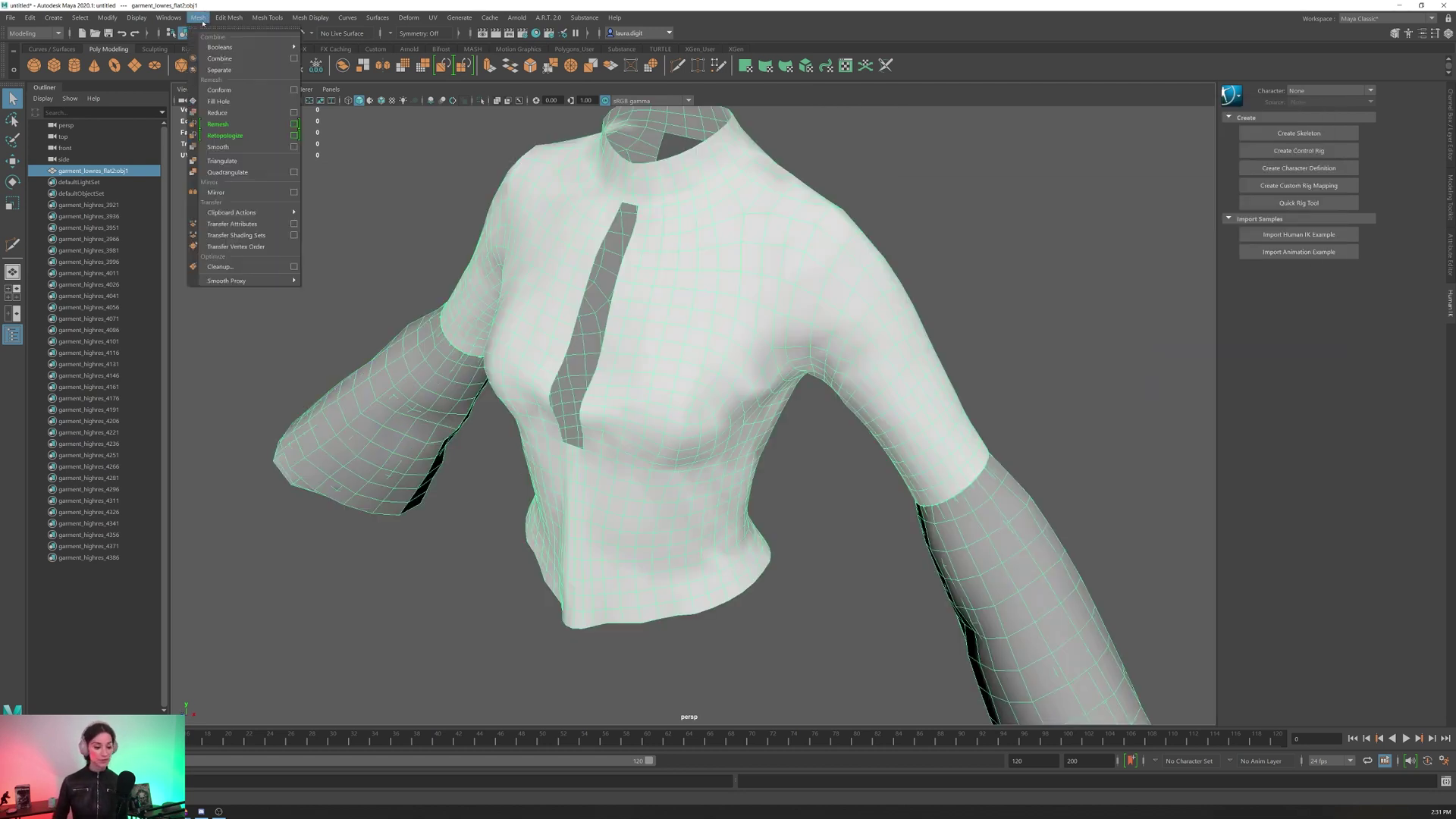
left_click(294, 148)
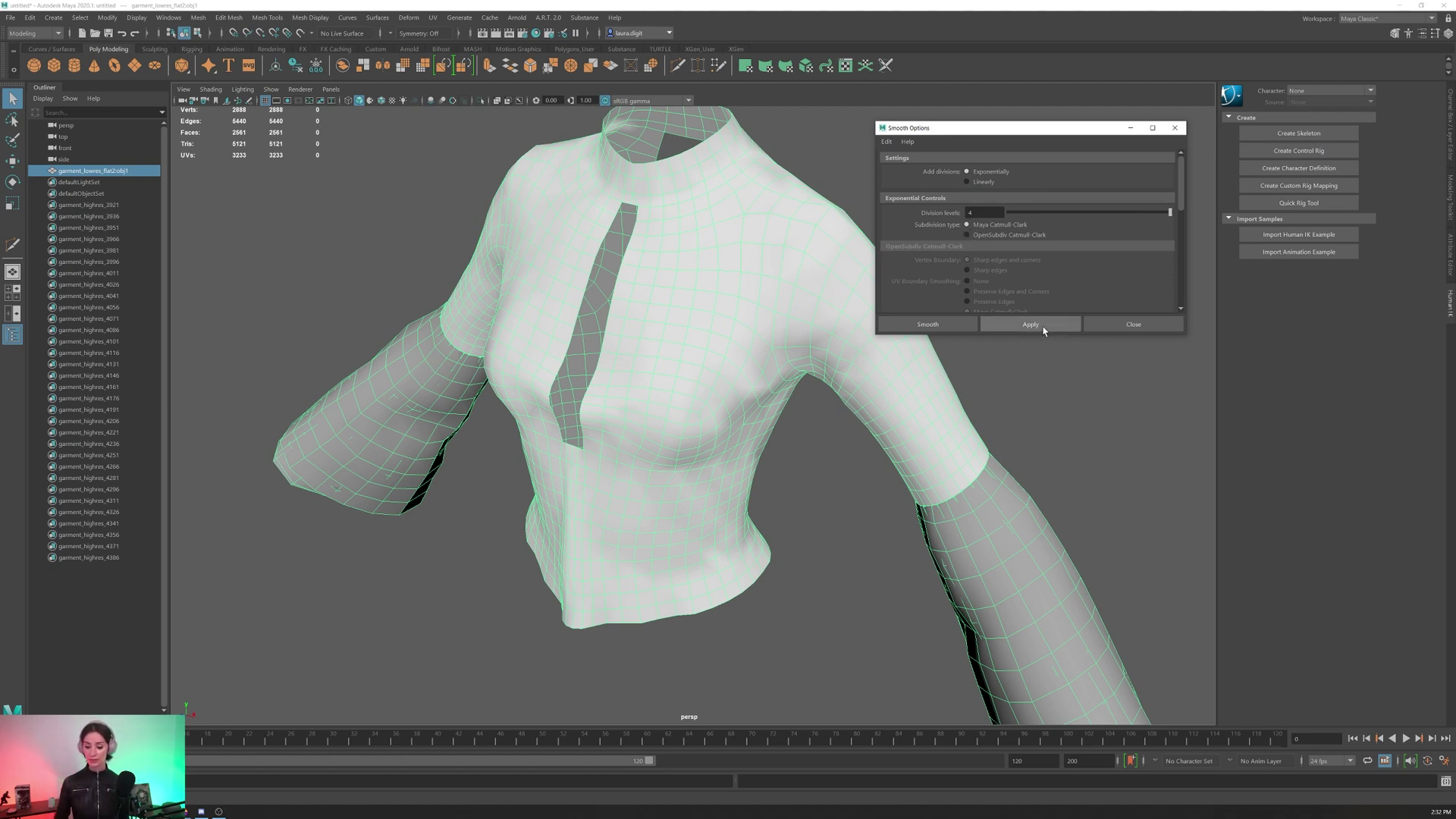
middle_click_drag(679, 286, 667, 367, "alt")
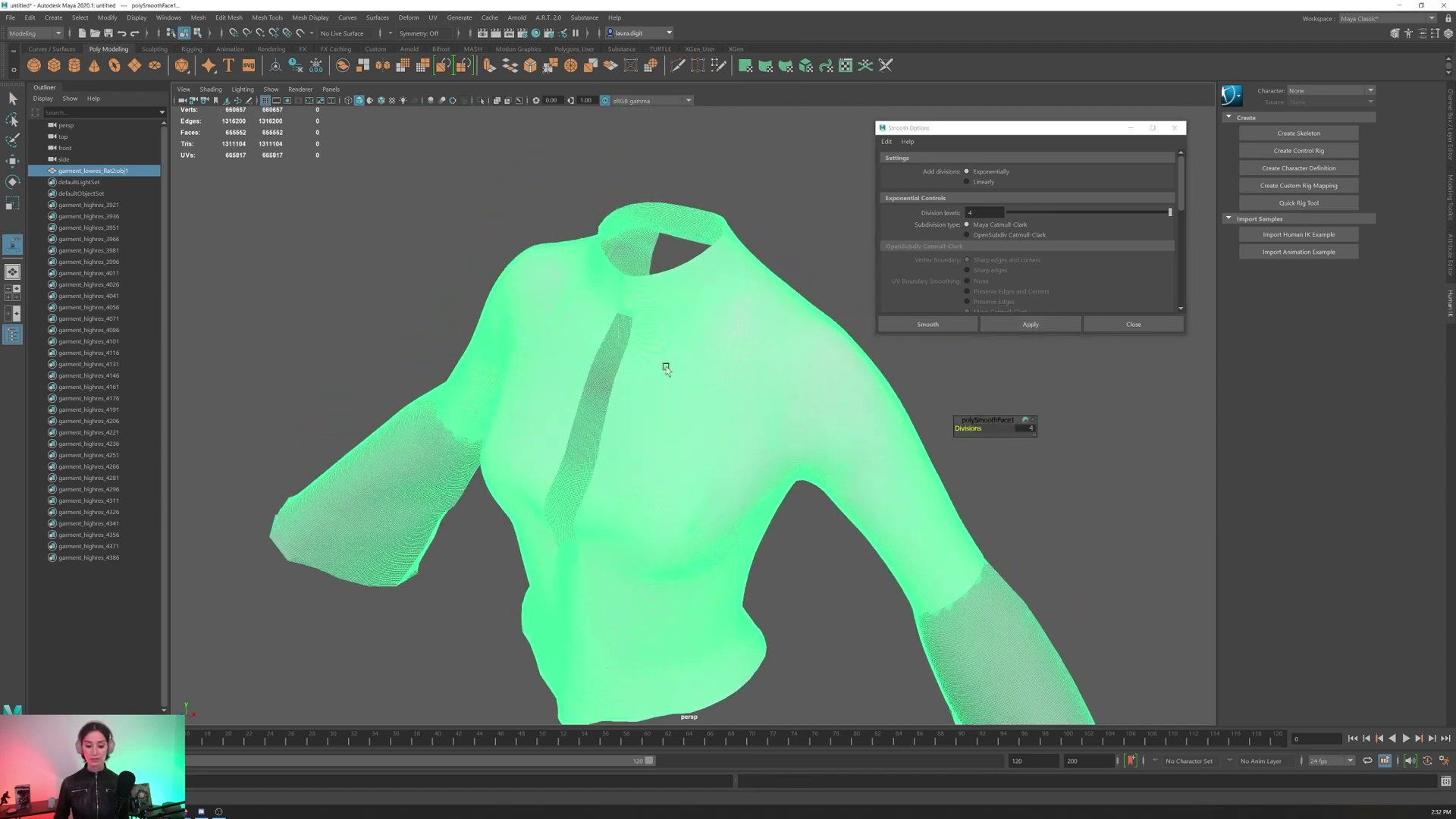
- Inspect the dense mesh around the front opening and delete the smoothed low-res garment's construction history
left_click_drag(667, 367, 744, 416, "alt")
right_click_drag(744, 416, 921, 606, "alt")
middle_click_drag(719, 413, 715, 513, "alt")
right_click_drag(715, 513, 762, 523, "alt")
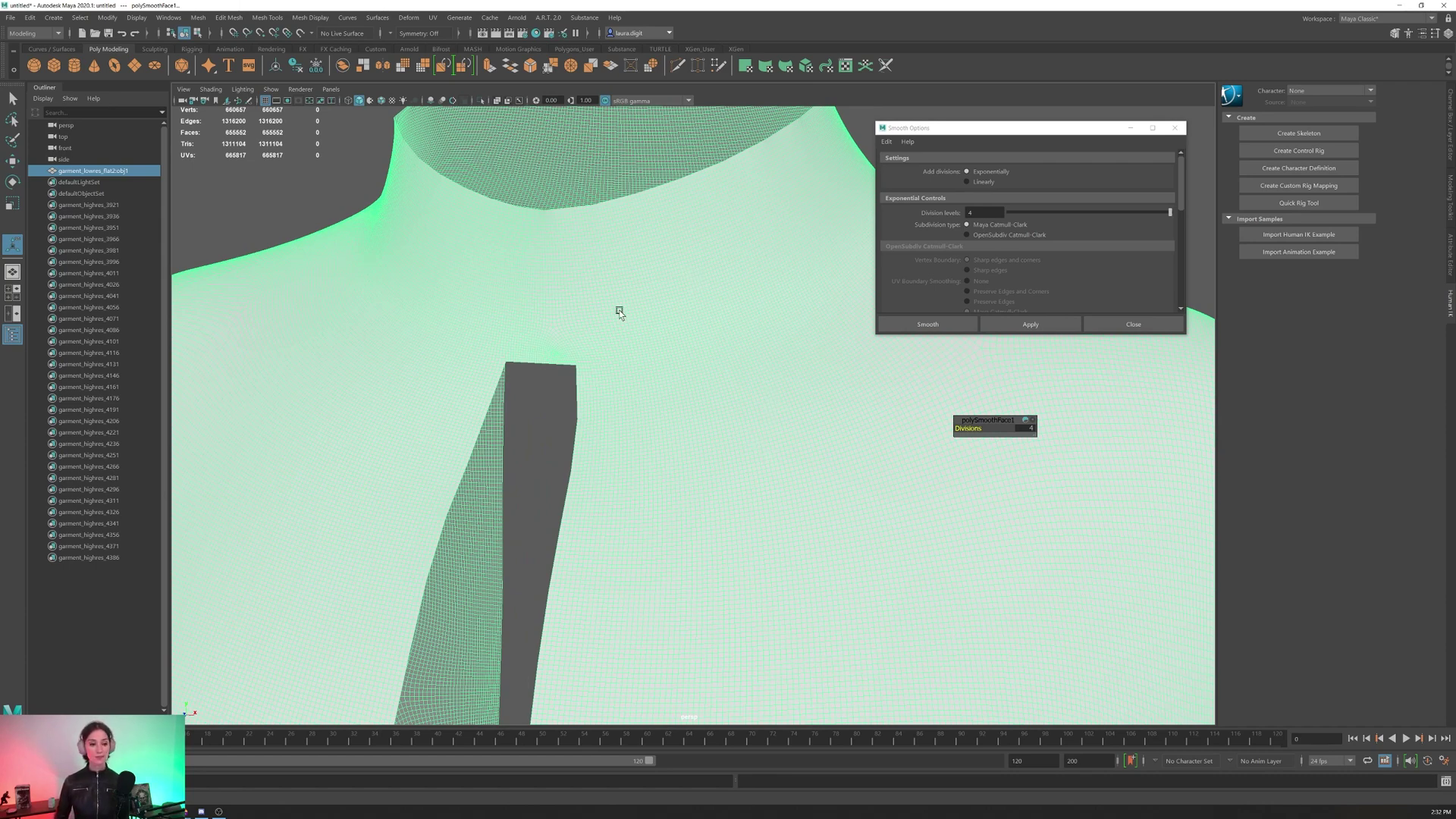
scroll(620, 313, "down", 3)
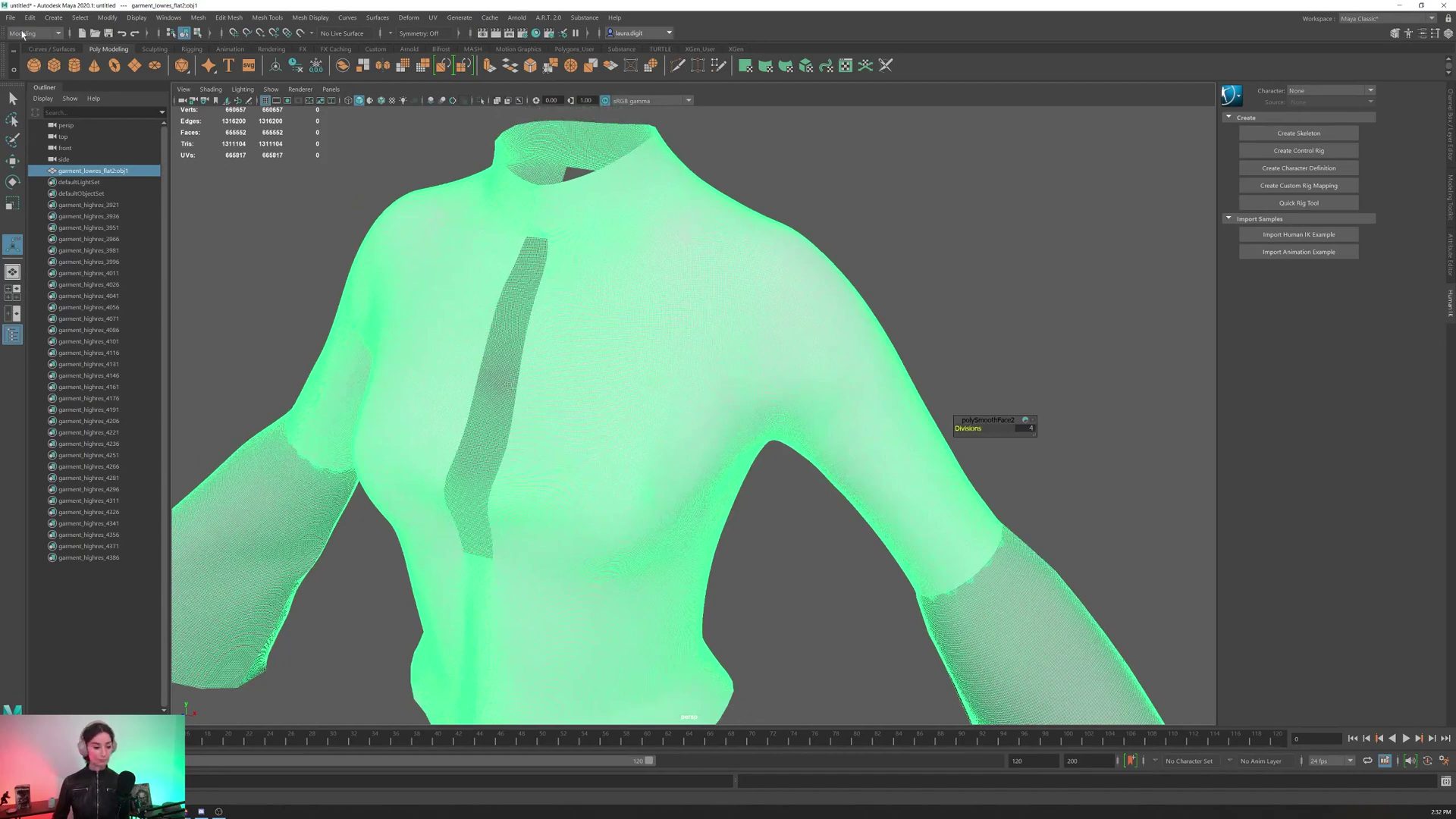
left_click(29, 17)
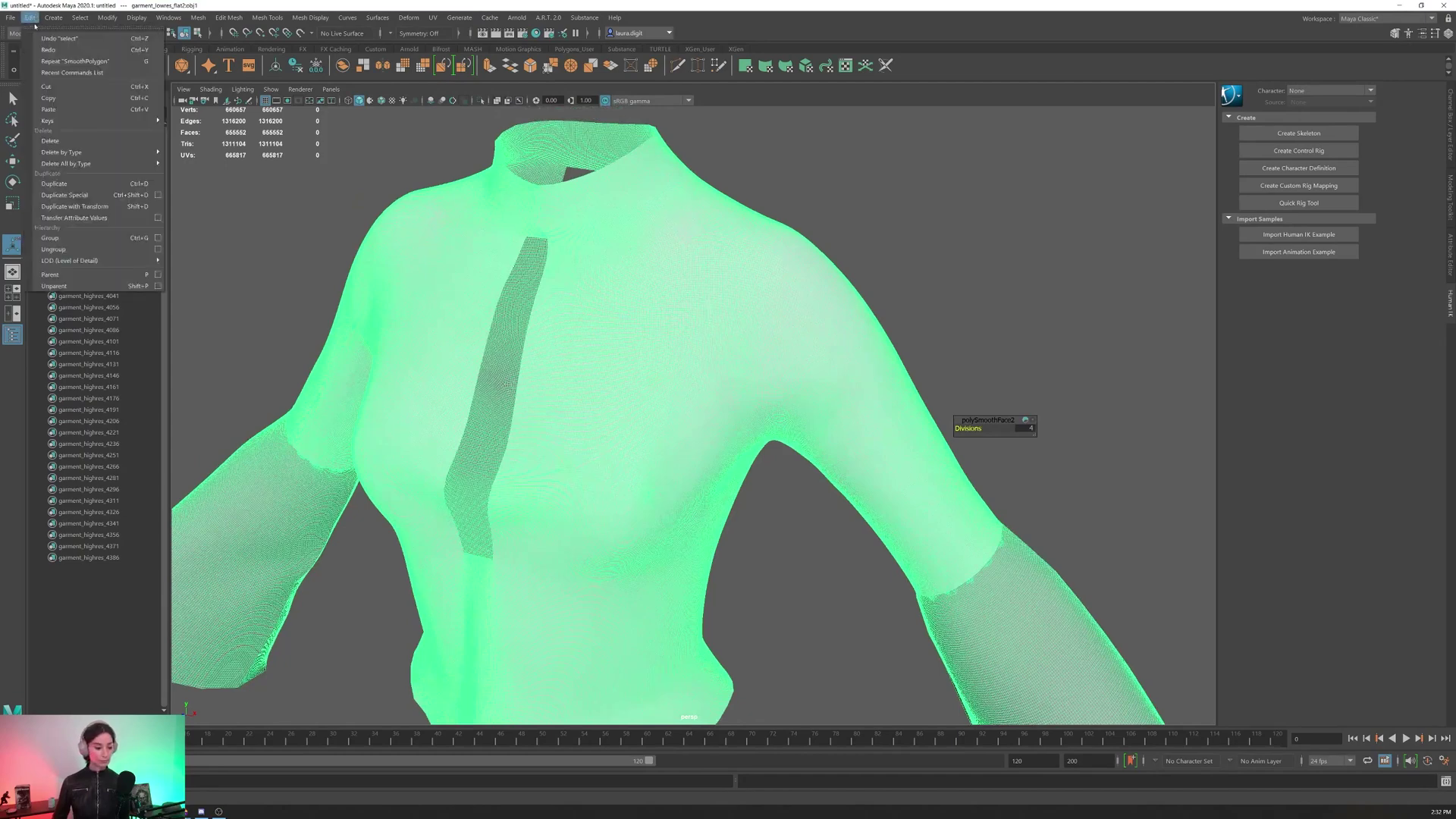
mouse_move(114, 152)
left_click(184, 152)
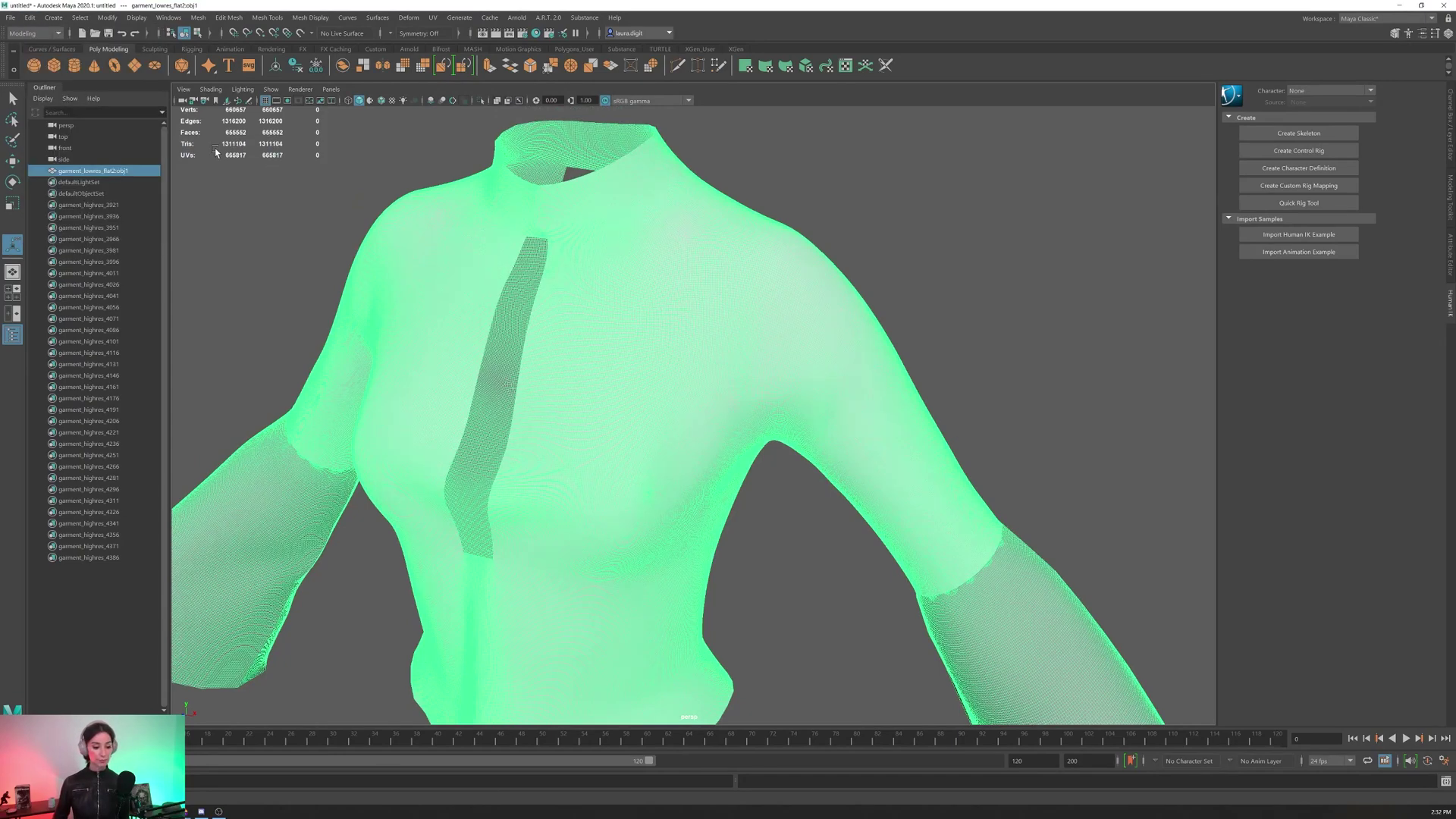
- Import the high-res garment file into the scene alongside the smoothed low-res mesh
left_click_drag(348, 234, 700, 249, "alt")
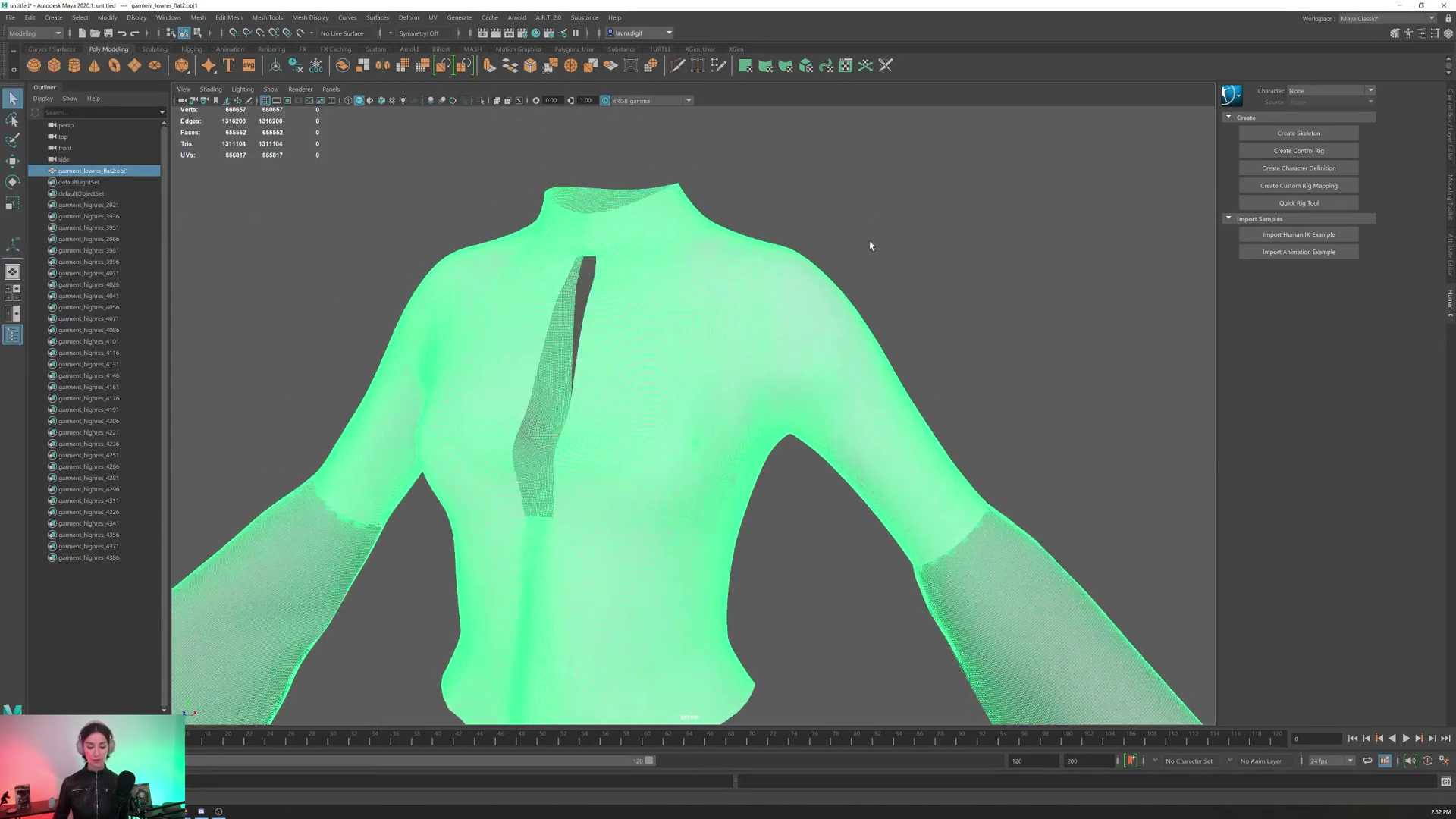
left_click_drag(870, 246, 629, 308, "alt")
left_click(11, 17)
left_click(61, 144)
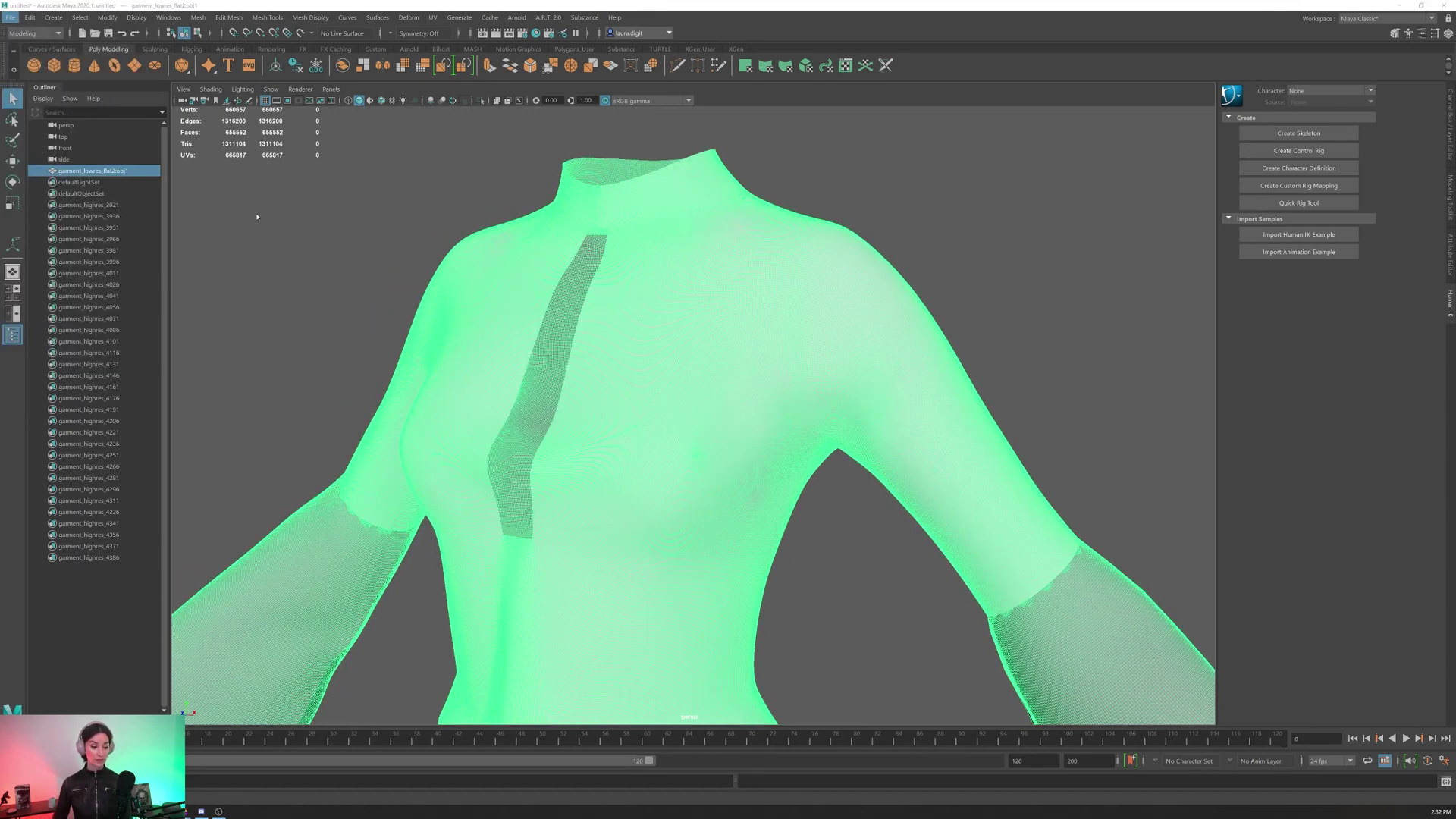
double_click(511, 219)
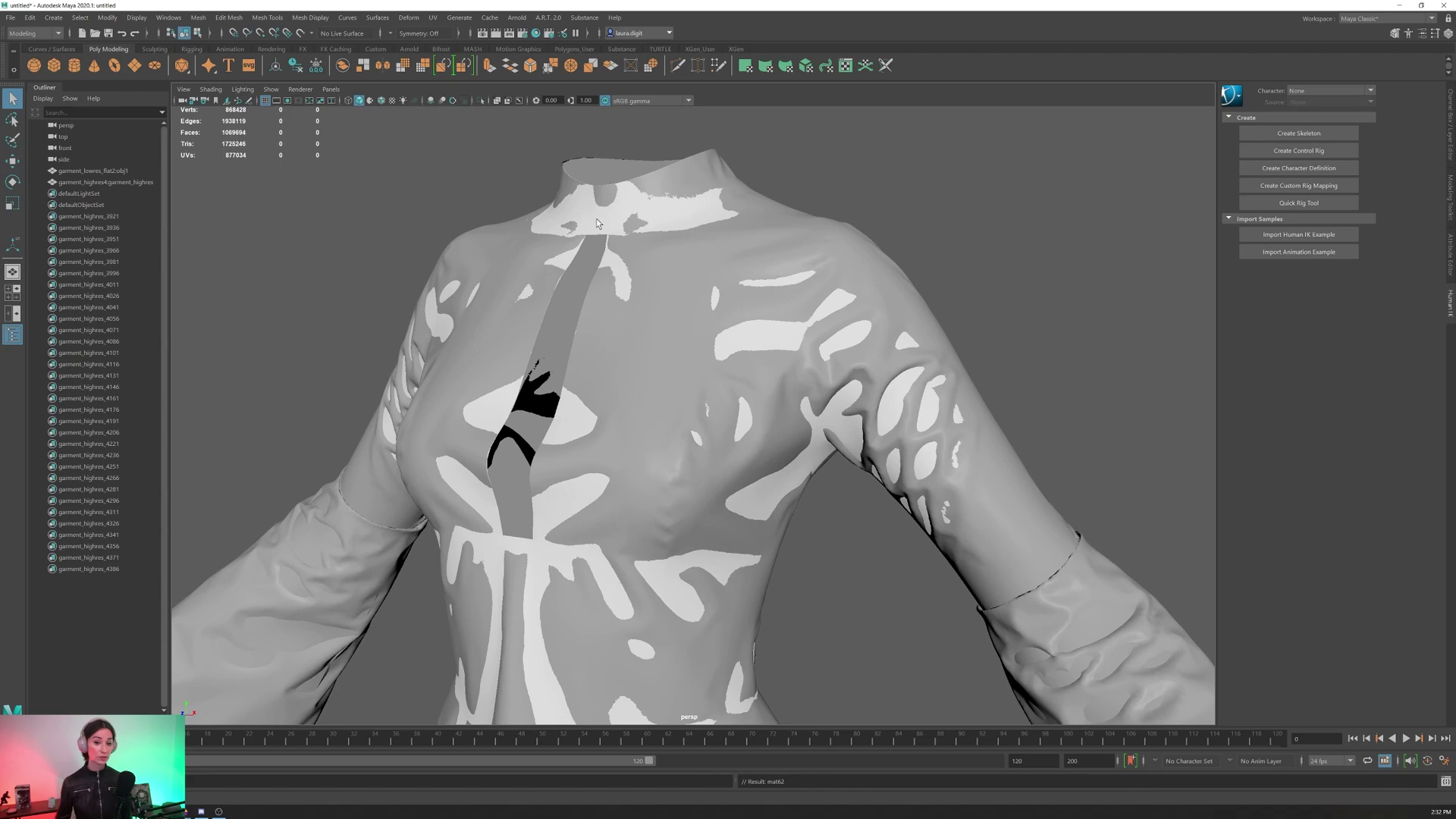
- Transfer only vertex positions from the high-res garment to the low-res one, using UV sample space and the Closest to point search
left_click_drag(1043, 286, 948, 280, "alt")
left_click(830, 303)
left_click(933, 228)
scroll(870, 291, "up", 2)
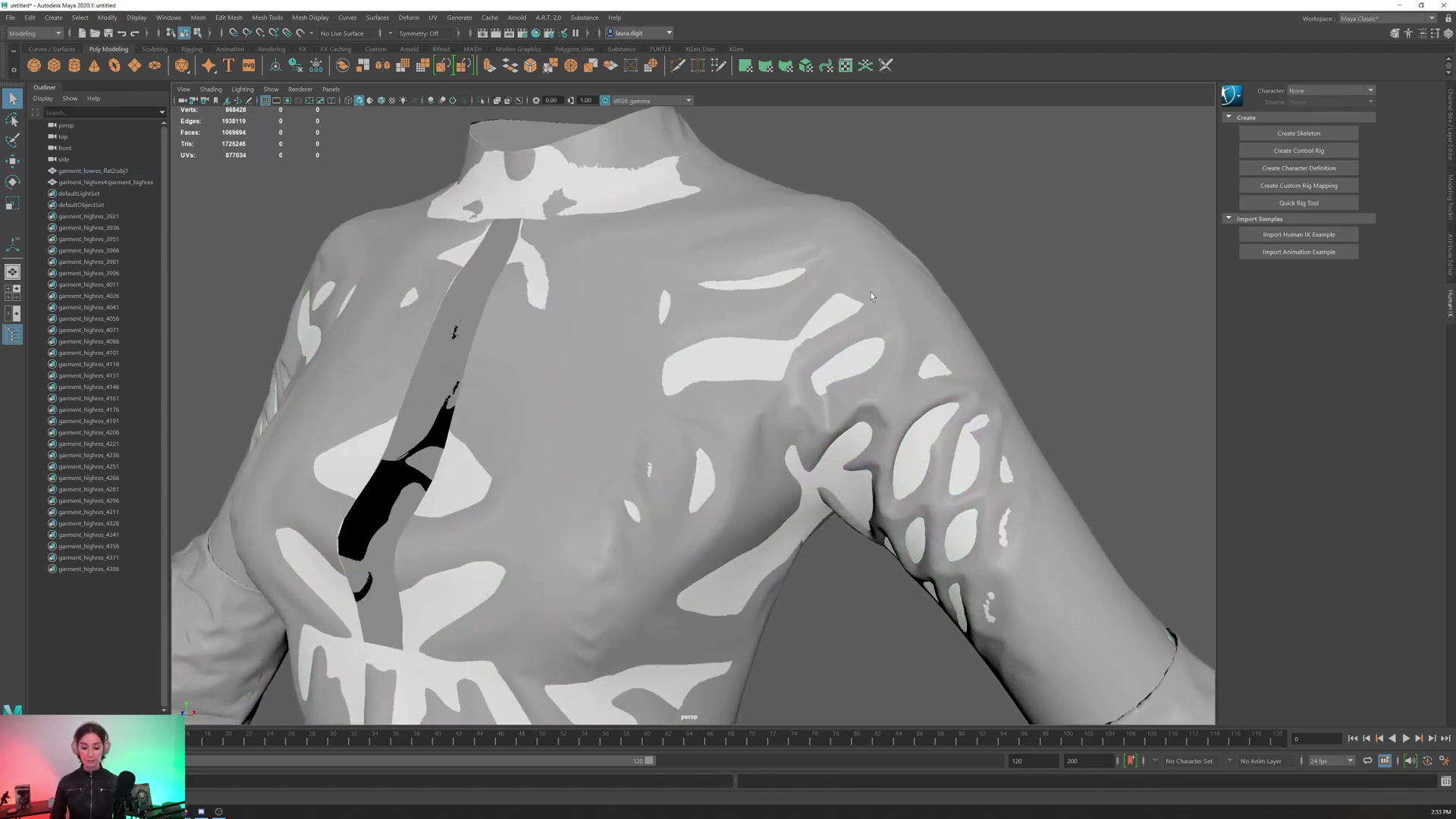
left_click(857, 303)
scroll(712, 397, "up", 2)
left_click_drag(712, 398, 737, 413, "alt")
left_click(640, 396, "shift")
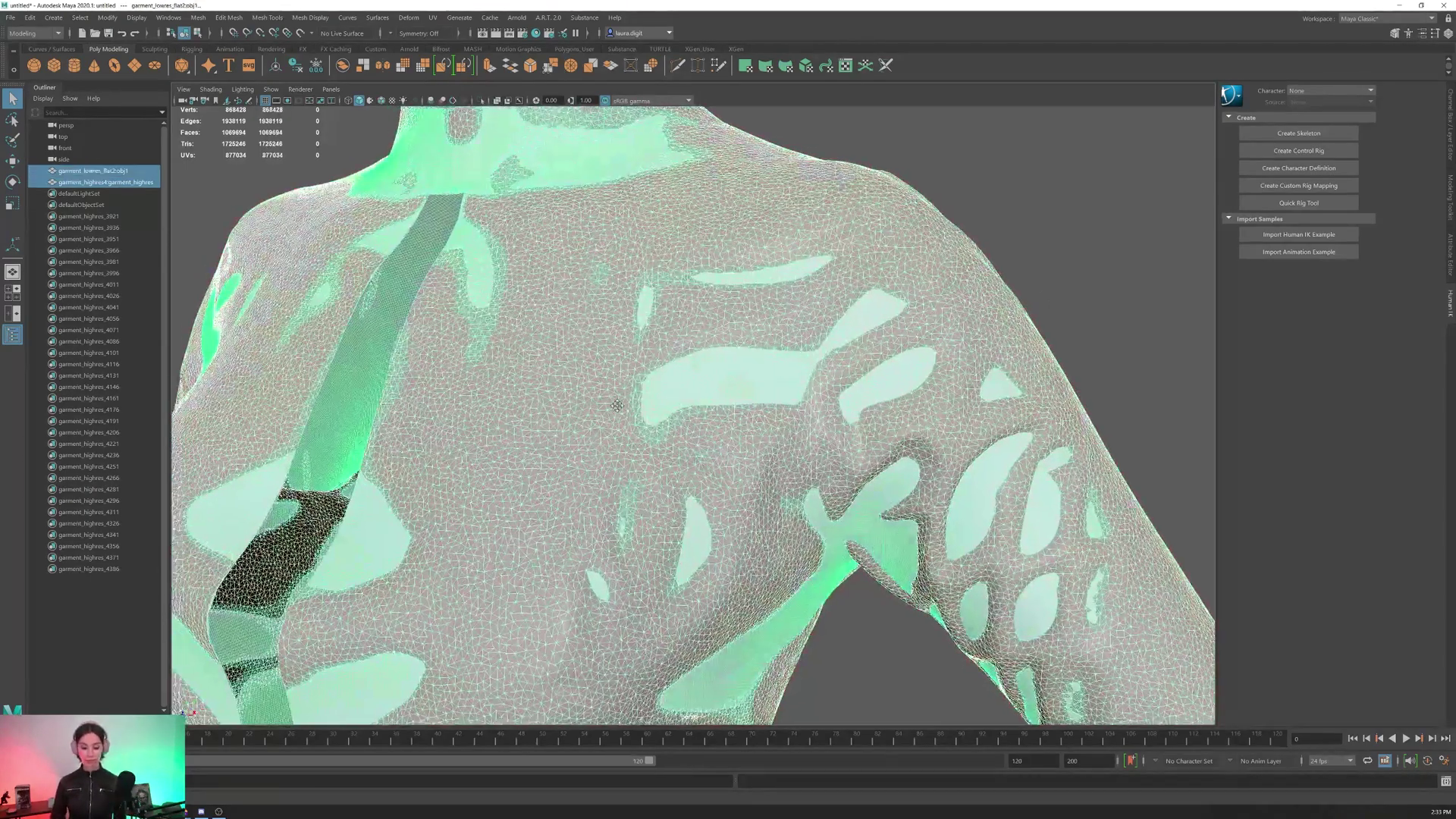
left_click_drag(617, 402, 681, 414, "alt")
left_click(198, 17)
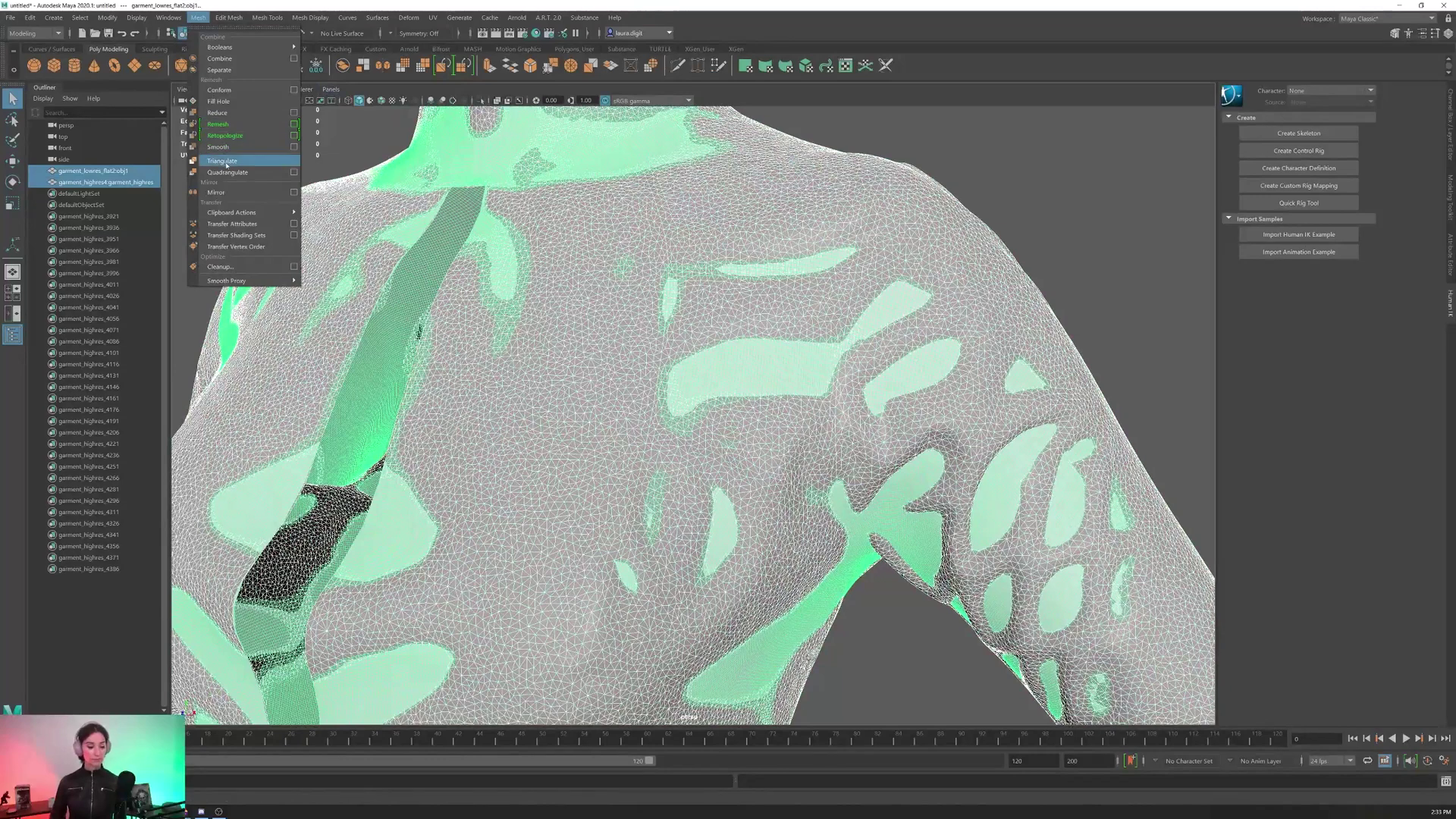
left_click(294, 224)
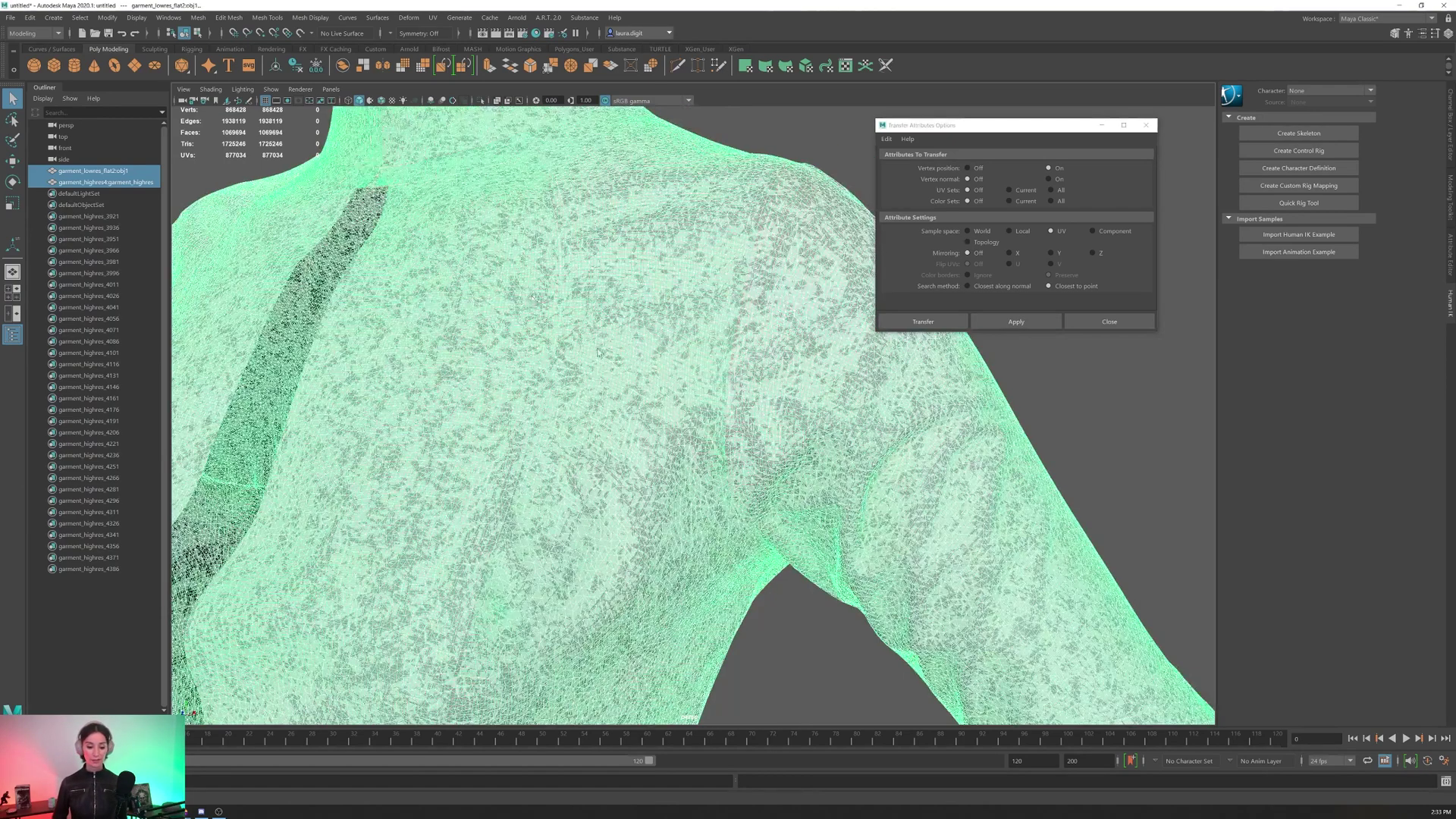
- Delete the construction history of both garment meshes and clear the selection
scroll(597, 353, "down", 5)
left_click(30, 18)
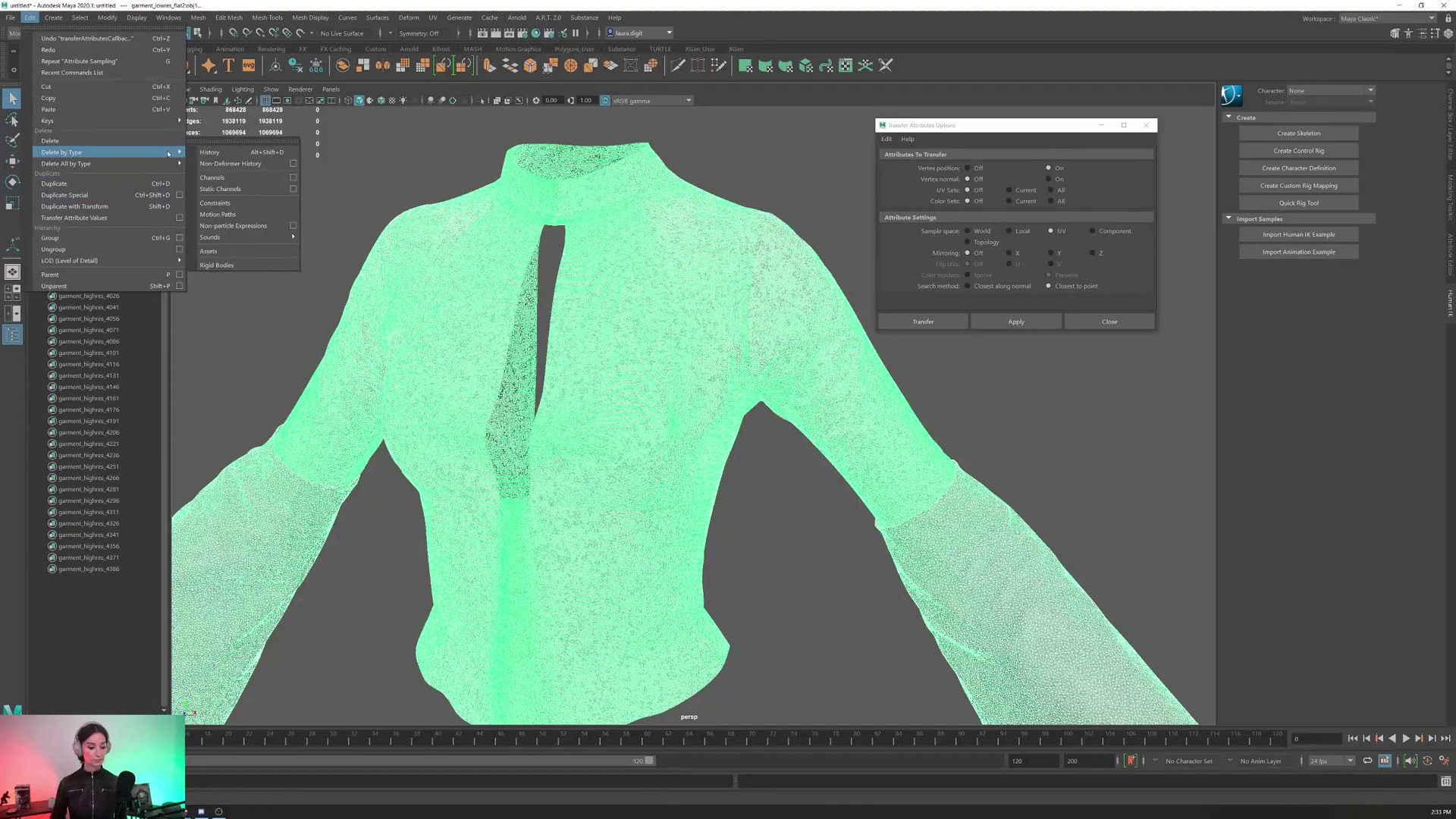
left_click(204, 153)
left_click(759, 175)
- Select the low-res garment and examine its transferred wrinkles around the shoulder, armpit and chest
left_click_drag(759, 175, 713, 182, "alt")
scroll(743, 288, "up", 3)
middle_click_drag(759, 318, 646, 241, "alt")
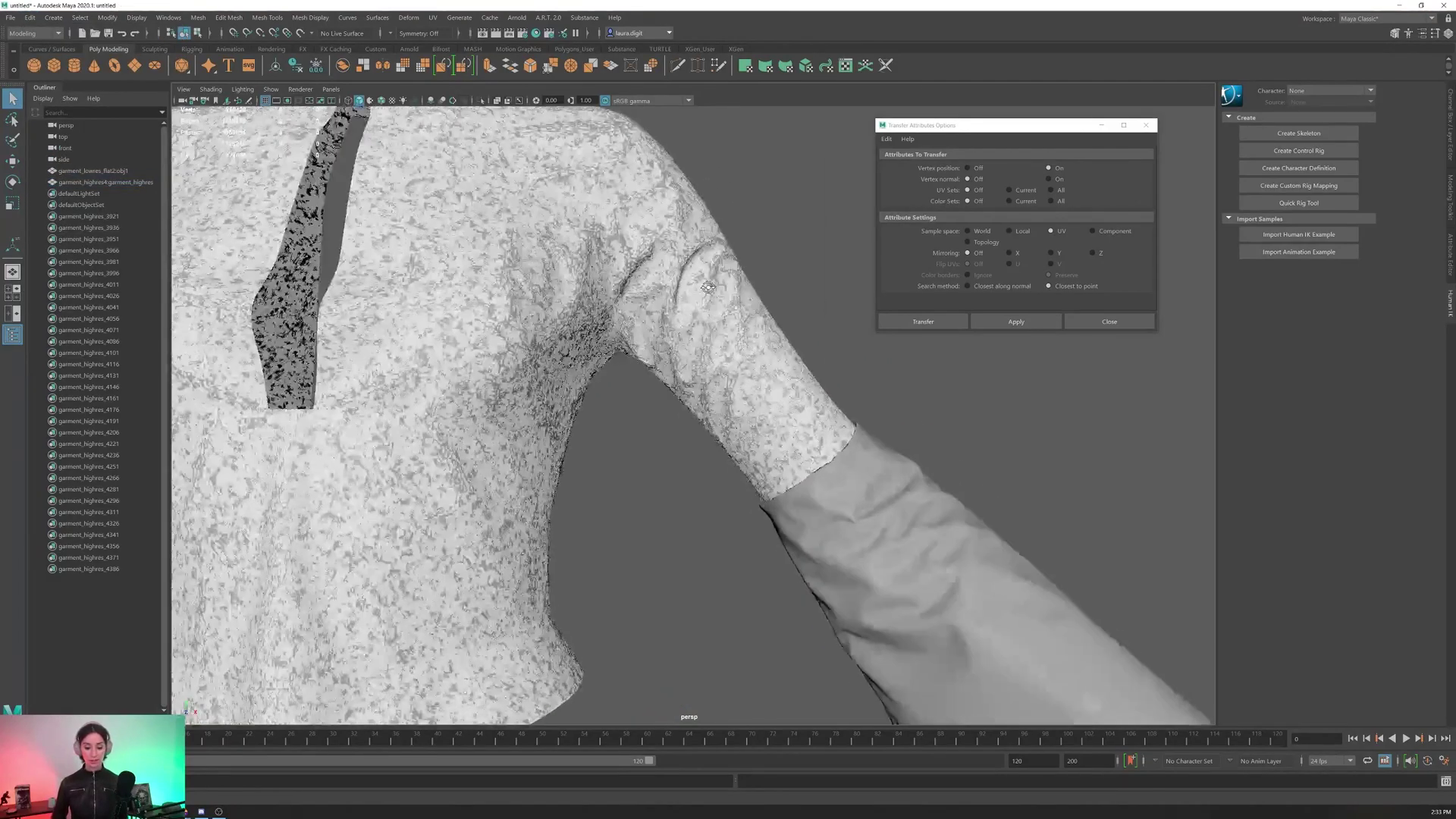
left_click(704, 285)
left_click_drag(704, 284, 747, 318, "alt")
middle_click_drag(747, 318, 719, 418, "alt")
scroll(719, 418, "up", 5)
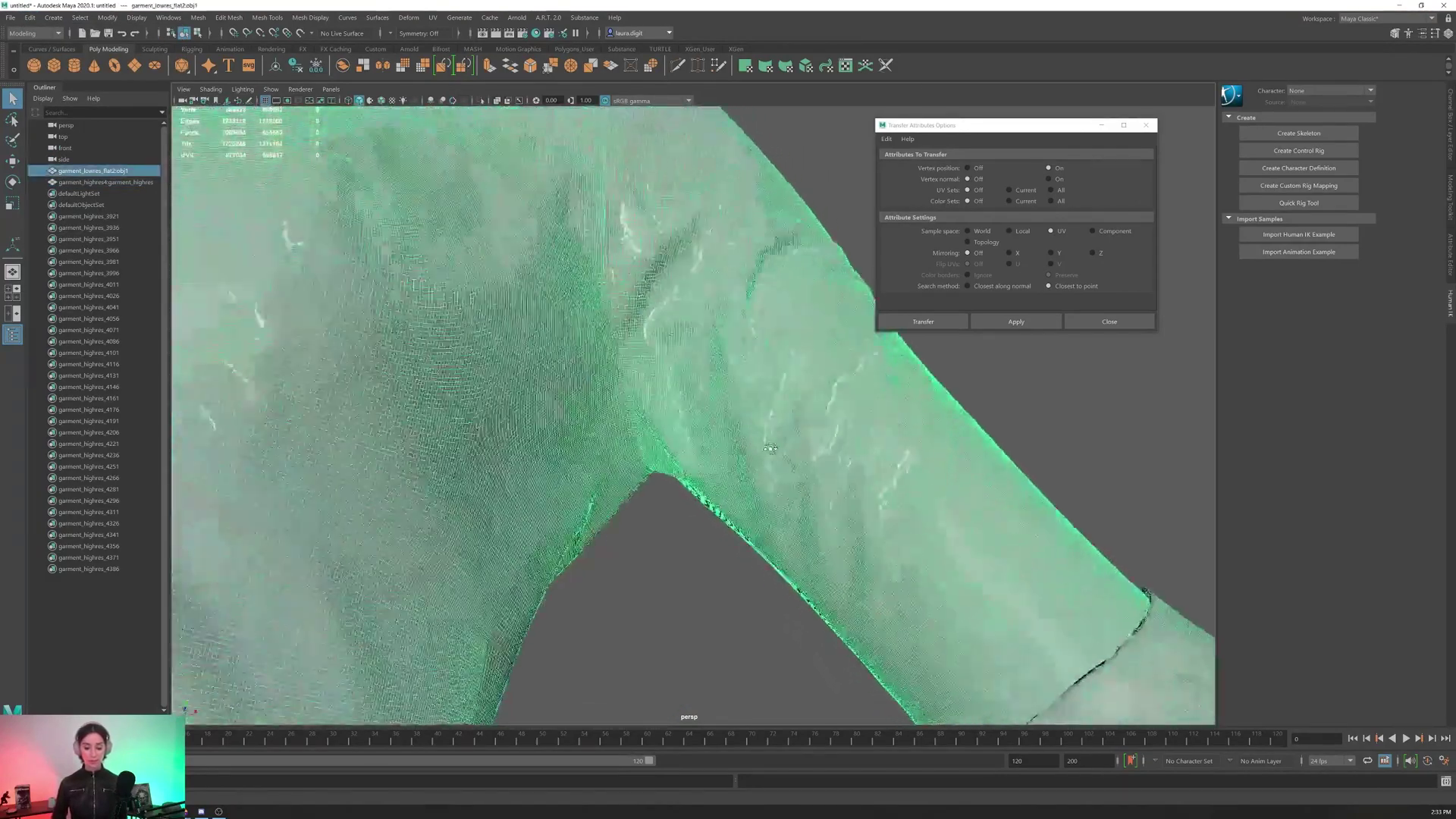
left_click_drag(796, 447, 639, 372, "alt")
scroll(613, 421, "down", 3)
scroll(639, 371, "up", 2)
middle_click_drag(644, 433, 630, 367, "alt")
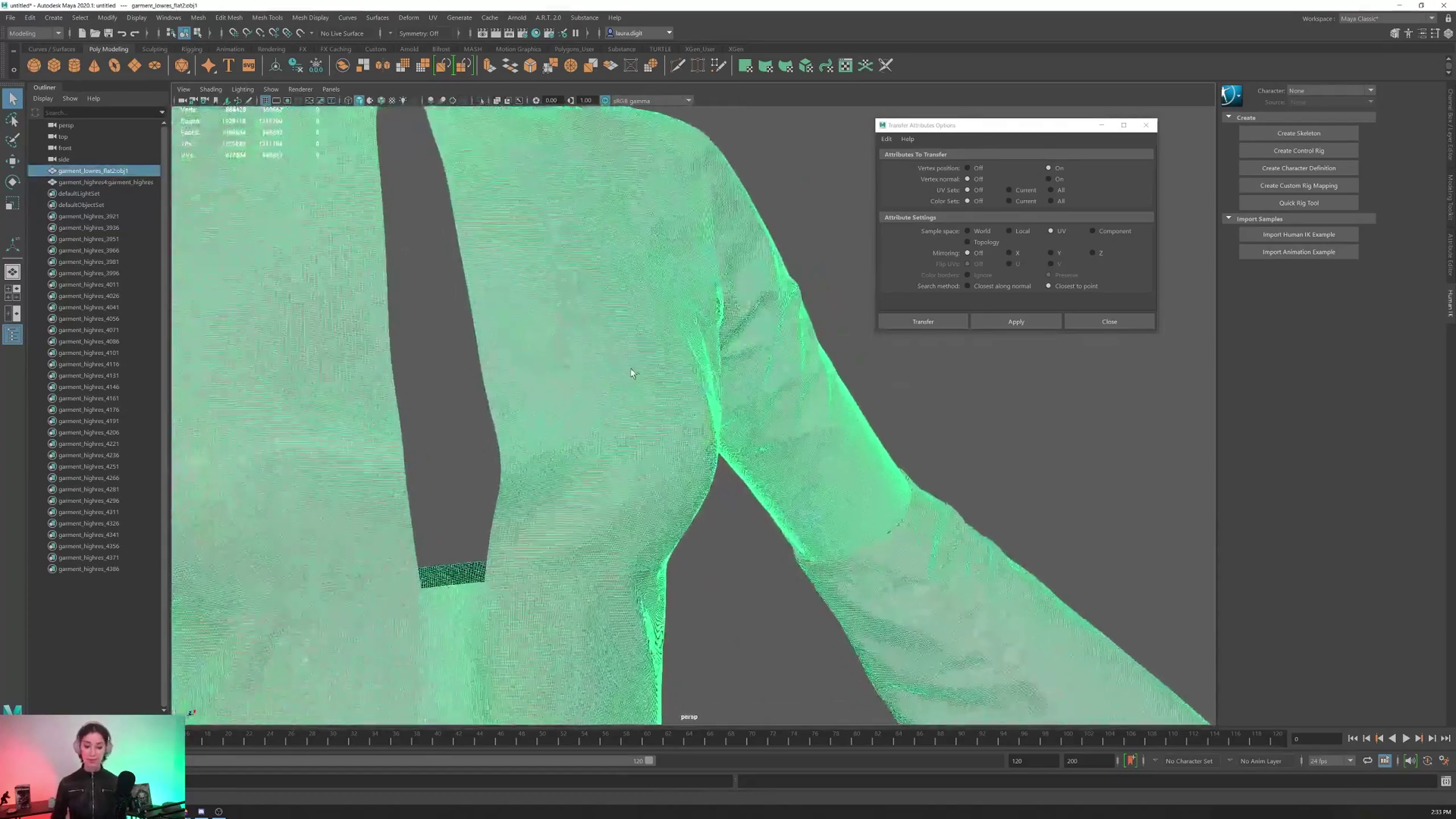
- Examine the low-res mesh closely at the seam between the upper sleeve and the flared lower sleeve
middle_click_drag(834, 599, 611, 438, "alt")
scroll(611, 438, "up", 4)
middle_click_drag(611, 227, 661, 333, "alt")
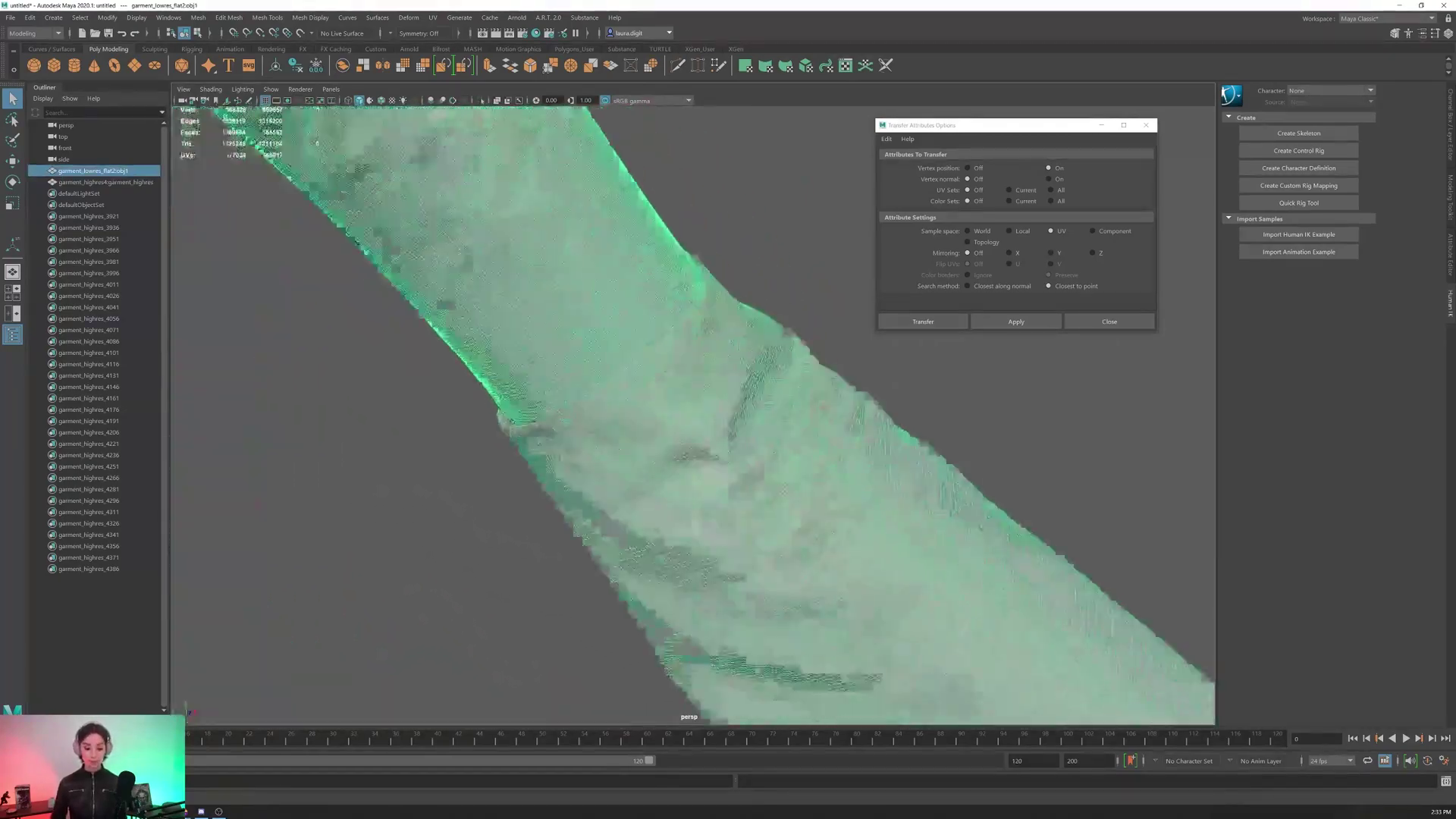
left_click_drag(661, 333, 667, 305, "alt")
scroll(668, 305, "up", 5)
scroll(667, 304, "up", 3)
middle_click_drag(667, 304, 874, 526, "alt")
left_click_drag(875, 527, 764, 211, "alt")
scroll(791, 363, "up", 4)
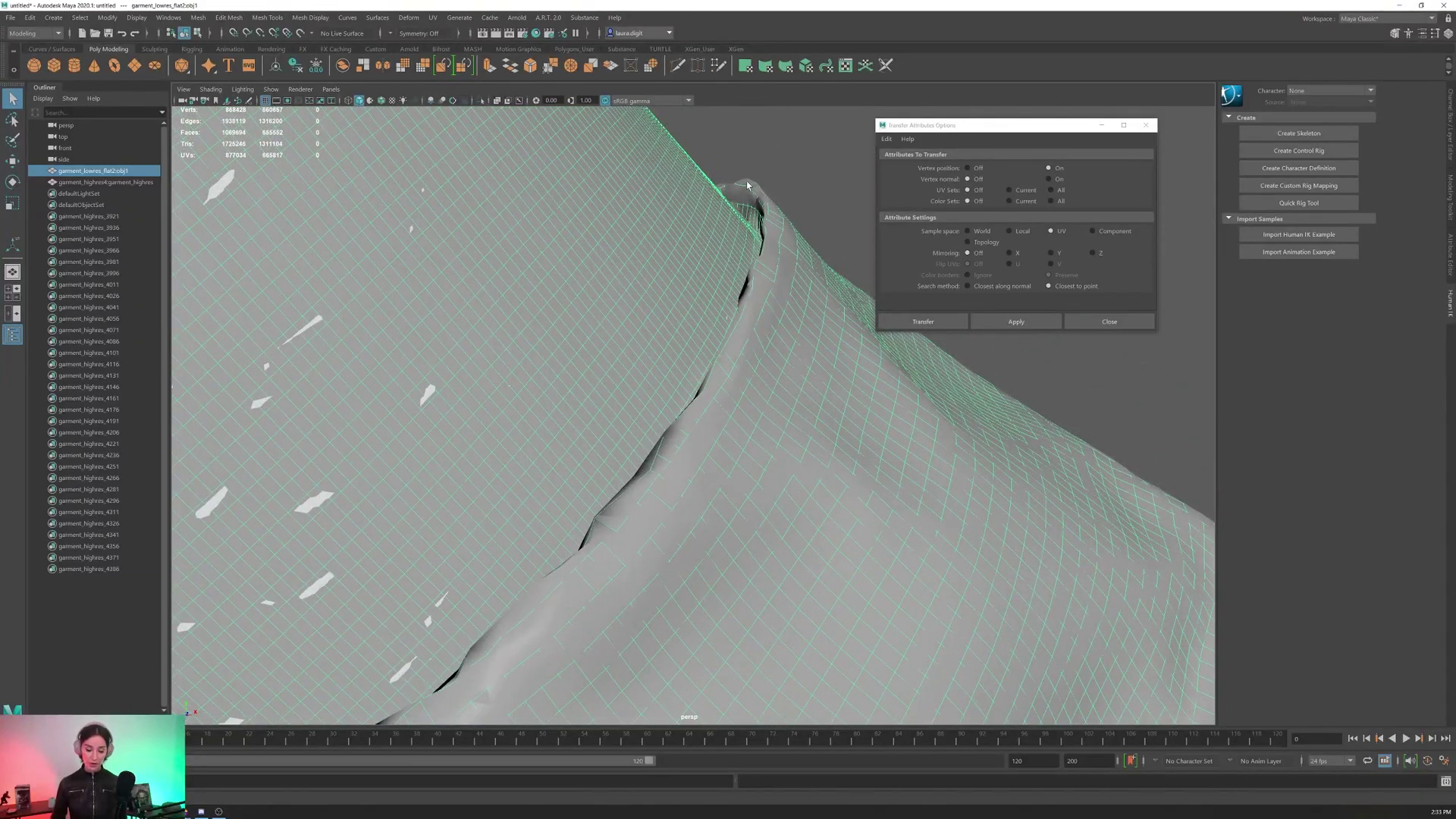
- Close the Transfer Attributes options, then select the high-res garment and examine its seam between the upper sleeve and the flared lower sleeve
left_click(1203, 151)
left_click(1146, 125)
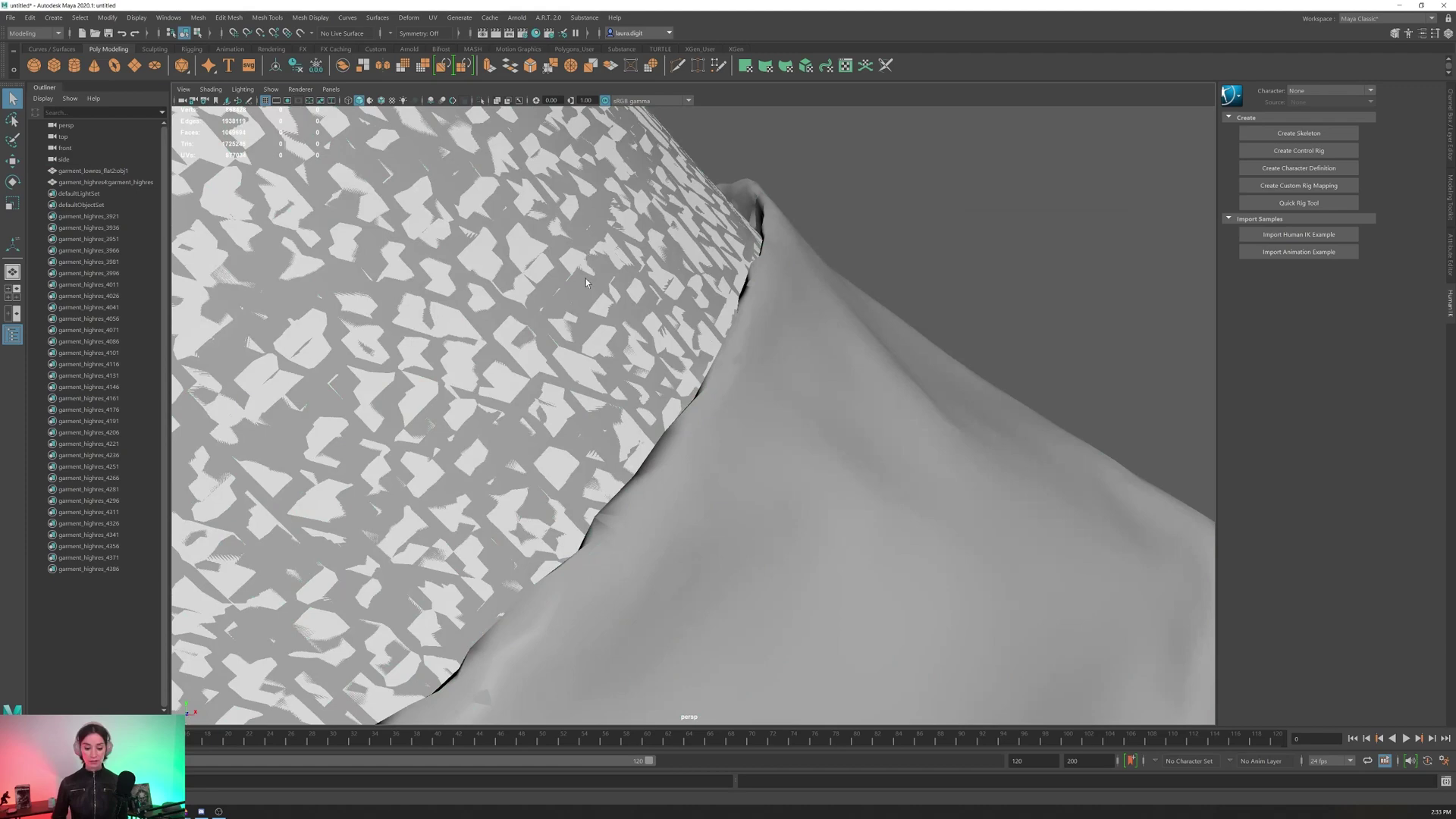
left_click(573, 294)
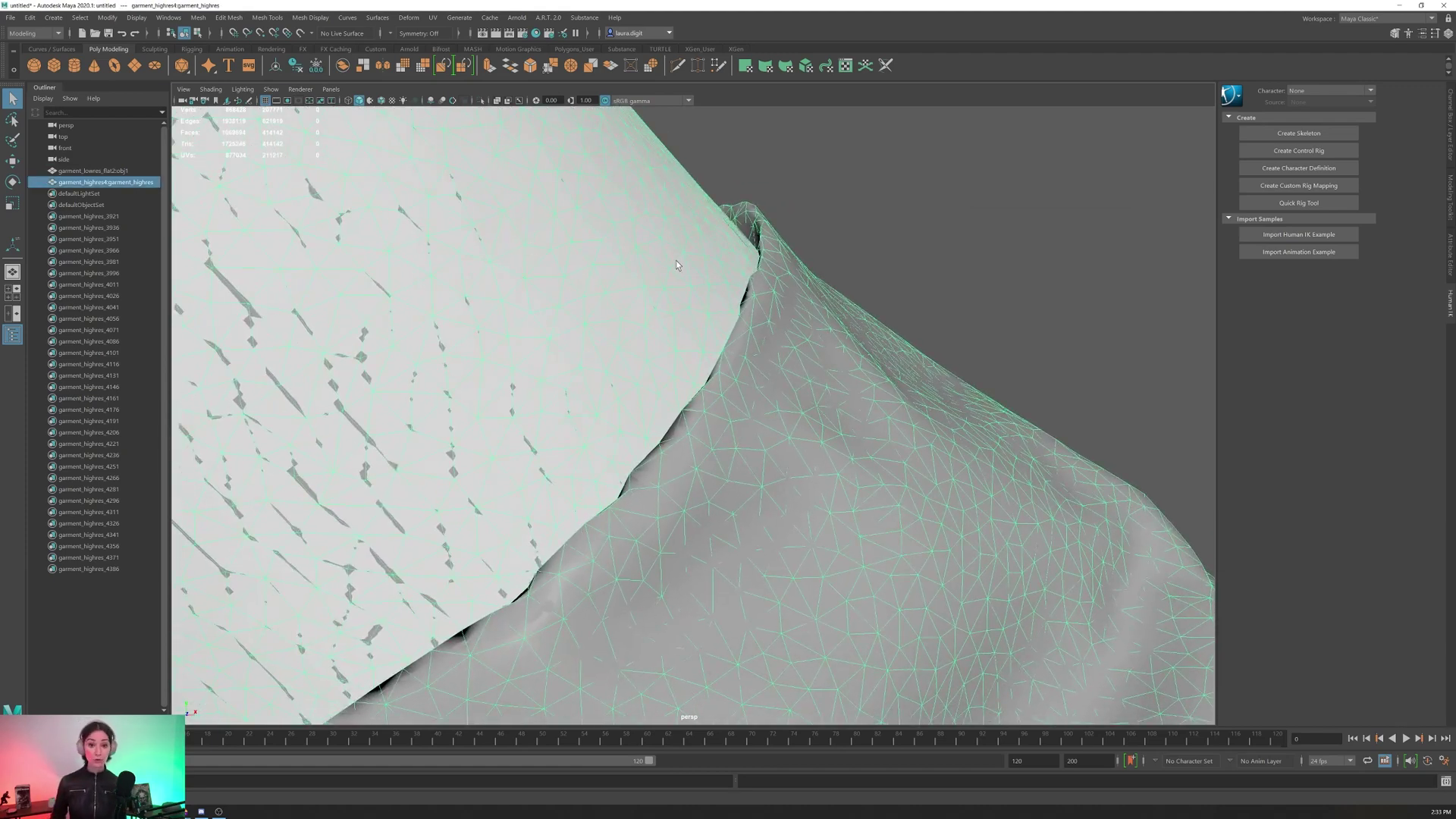
left_click_drag(741, 318, 677, 297, "alt")
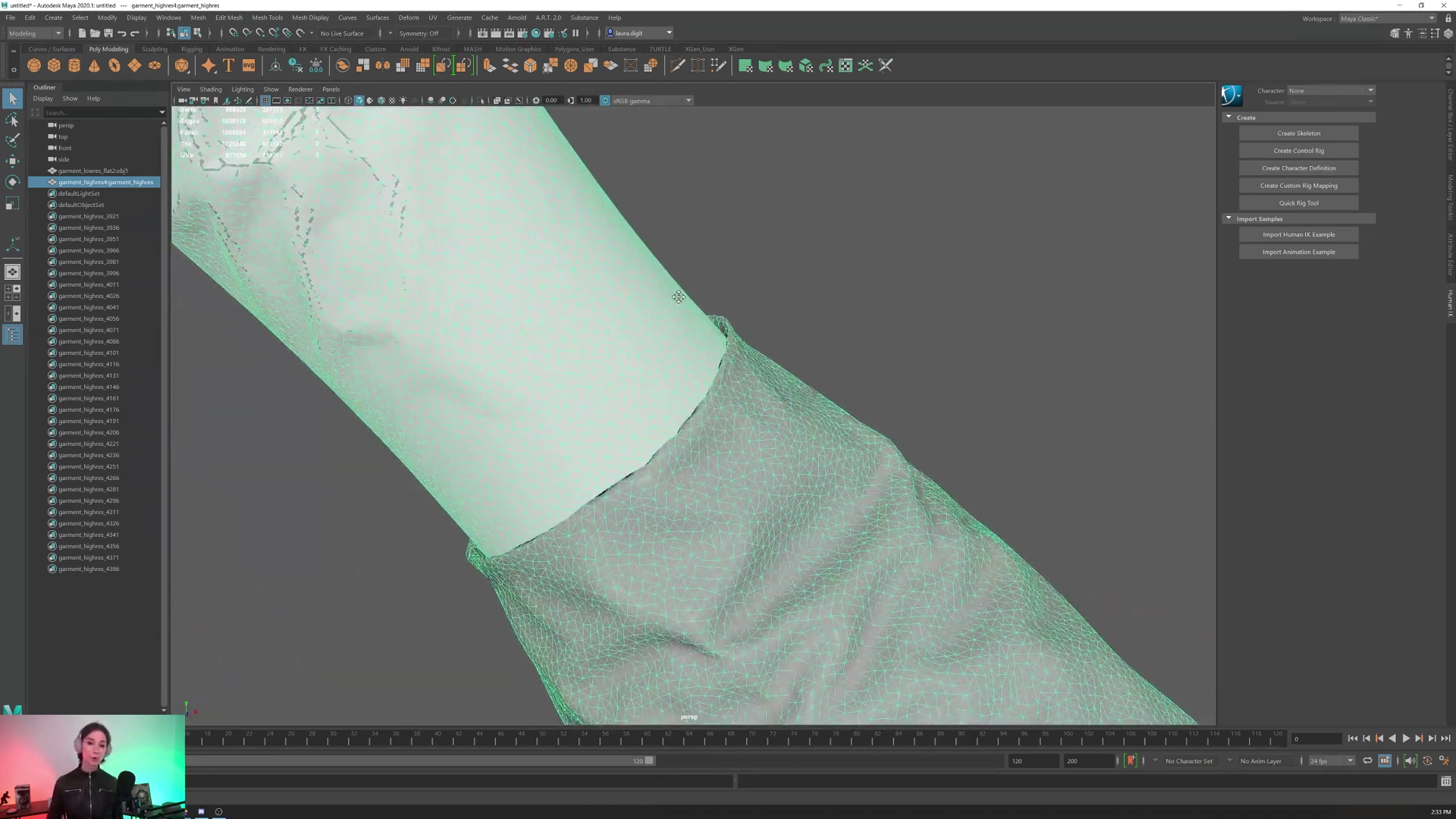
middle_click_drag(662, 329, 743, 257, "alt")
right_click_drag(743, 257, 759, 448, "alt")
left_click_drag(759, 448, 705, 401, "alt")
middle_click_drag(553, 315, 688, 409, "alt")
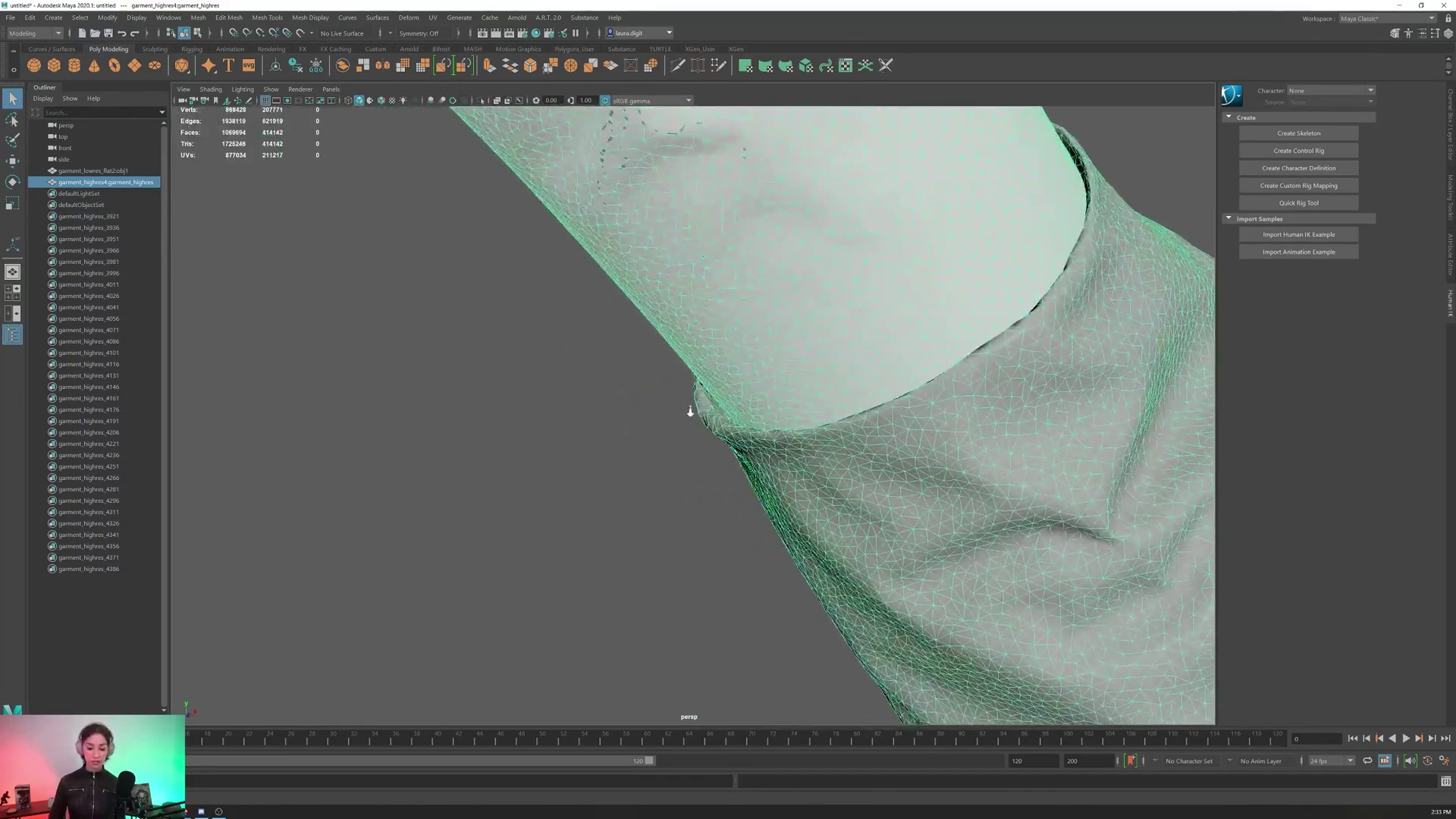
right_click_drag(689, 410, 728, 265, "alt")
middle_click_drag(1024, 231, 958, 309, "alt")
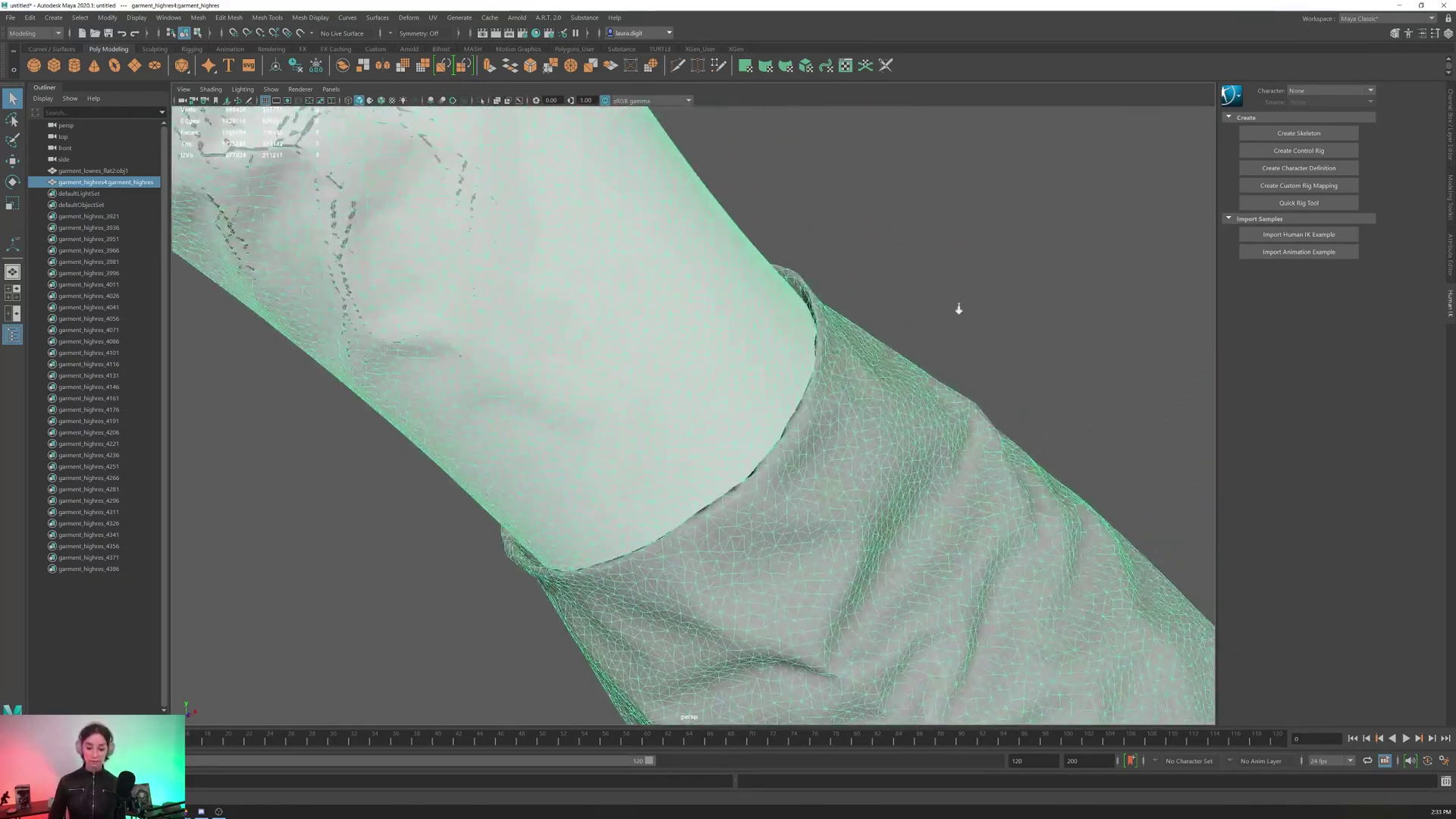
left_click_drag(958, 309, 930, 240, "alt")
- Select the low-res garment and compare its sleeve seam and upper-sleeve wrinkles with the high-res version
left_click(929, 241)
left_click(623, 341)
middle_click_drag(629, 366, 695, 423, "alt")
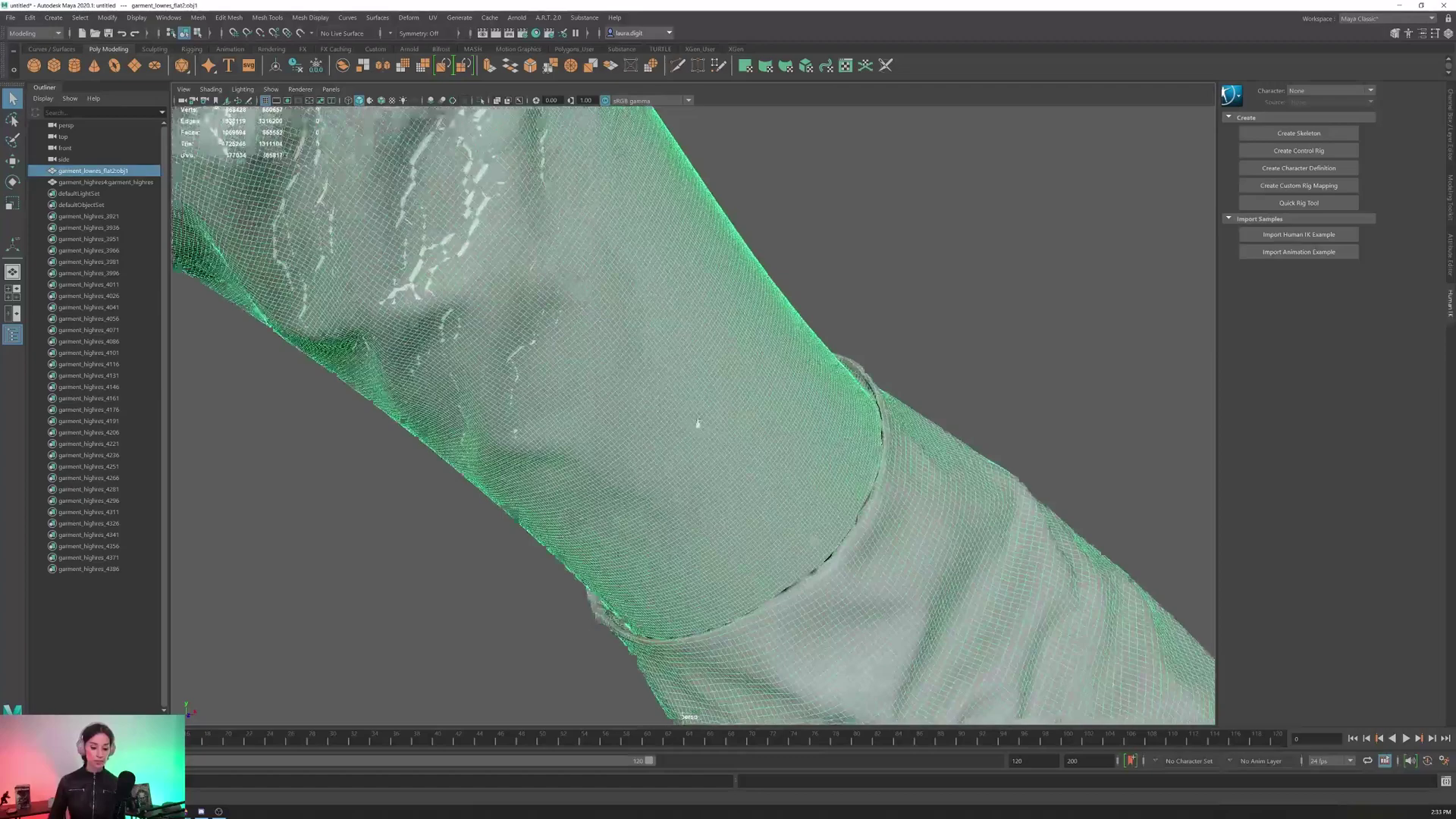
right_click_drag(695, 422, 667, 379, "alt")
left_click_drag(667, 379, 959, 237, "alt")
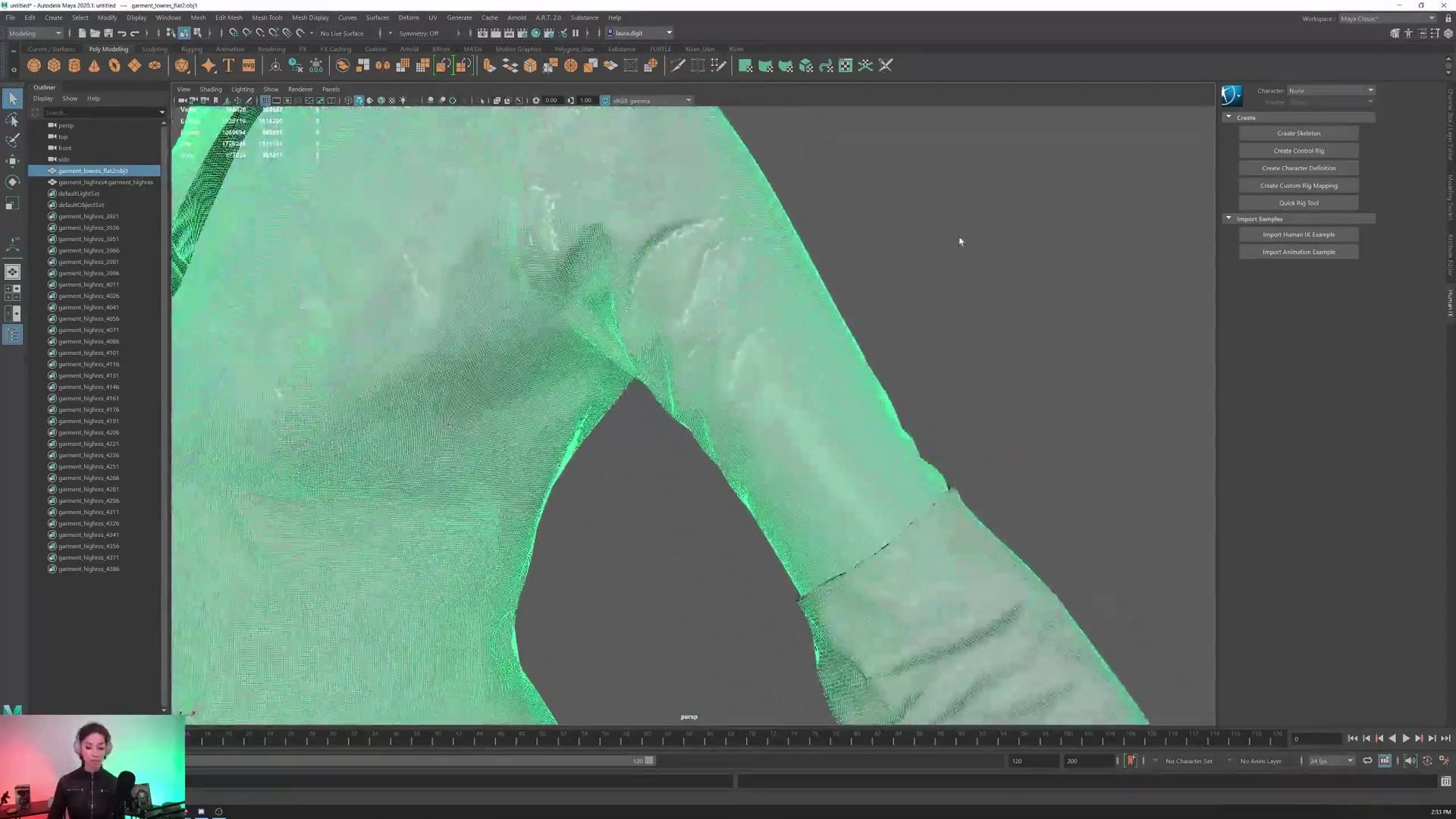
- Delete the high-res garment mesh from the scene and select the remaining low-res garment
left_click(811, 212)
left_click_drag(713, 299, 712, 385, "alt")
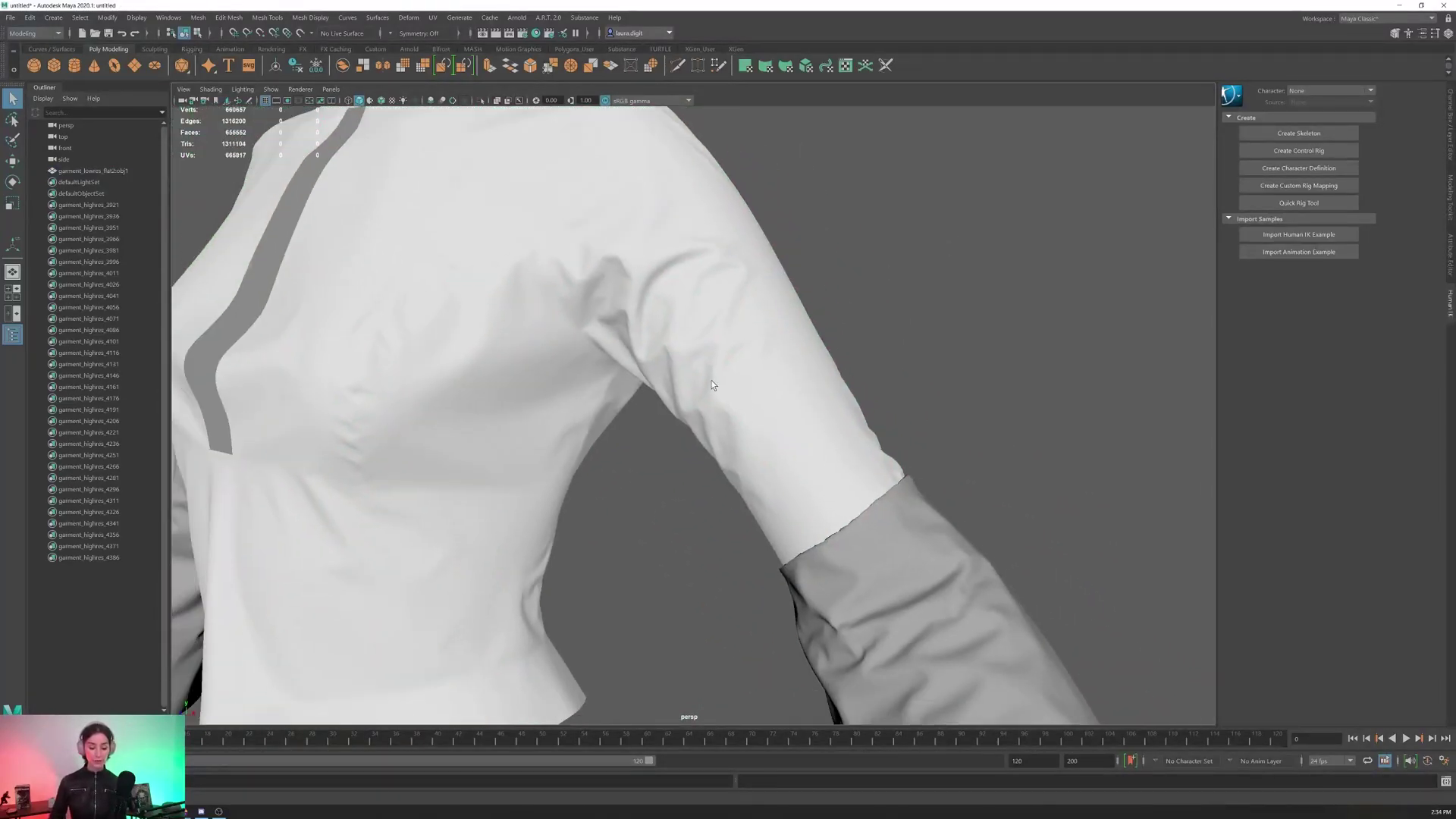
right_click_drag(517, 360, 486, 337, "alt")
left_click_drag(486, 337, 747, 348, "alt")
middle_click_drag(747, 348, 849, 470, "alt")
right_click_drag(849, 470, 743, 436, "alt")
left_click_drag(743, 436, 686, 425, "alt")
left_click(686, 424)
middle_click_drag(686, 424, 765, 488, "alt")
right_click_drag(765, 488, 768, 523, "alt")
middle_click_drag(768, 497, 741, 413, "alt")
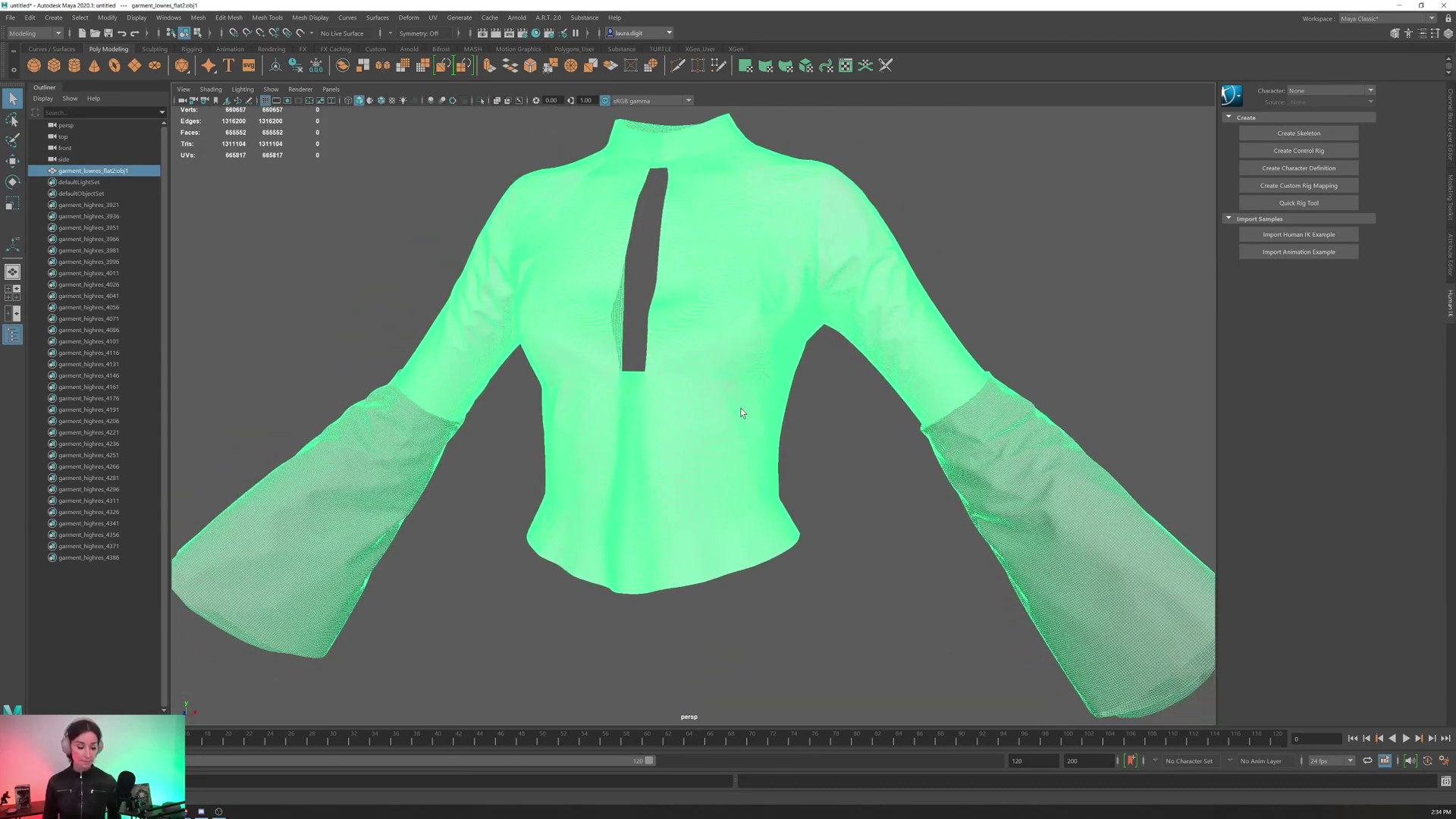
- Export only the selected low-res garment as an OBJ named maya_export into the live_export_tests folder
right_click_drag(741, 413, 751, 455, "alt")
left_click_drag(750, 455, 754, 364, "alt")
right_click_drag(754, 364, 747, 382, "alt")
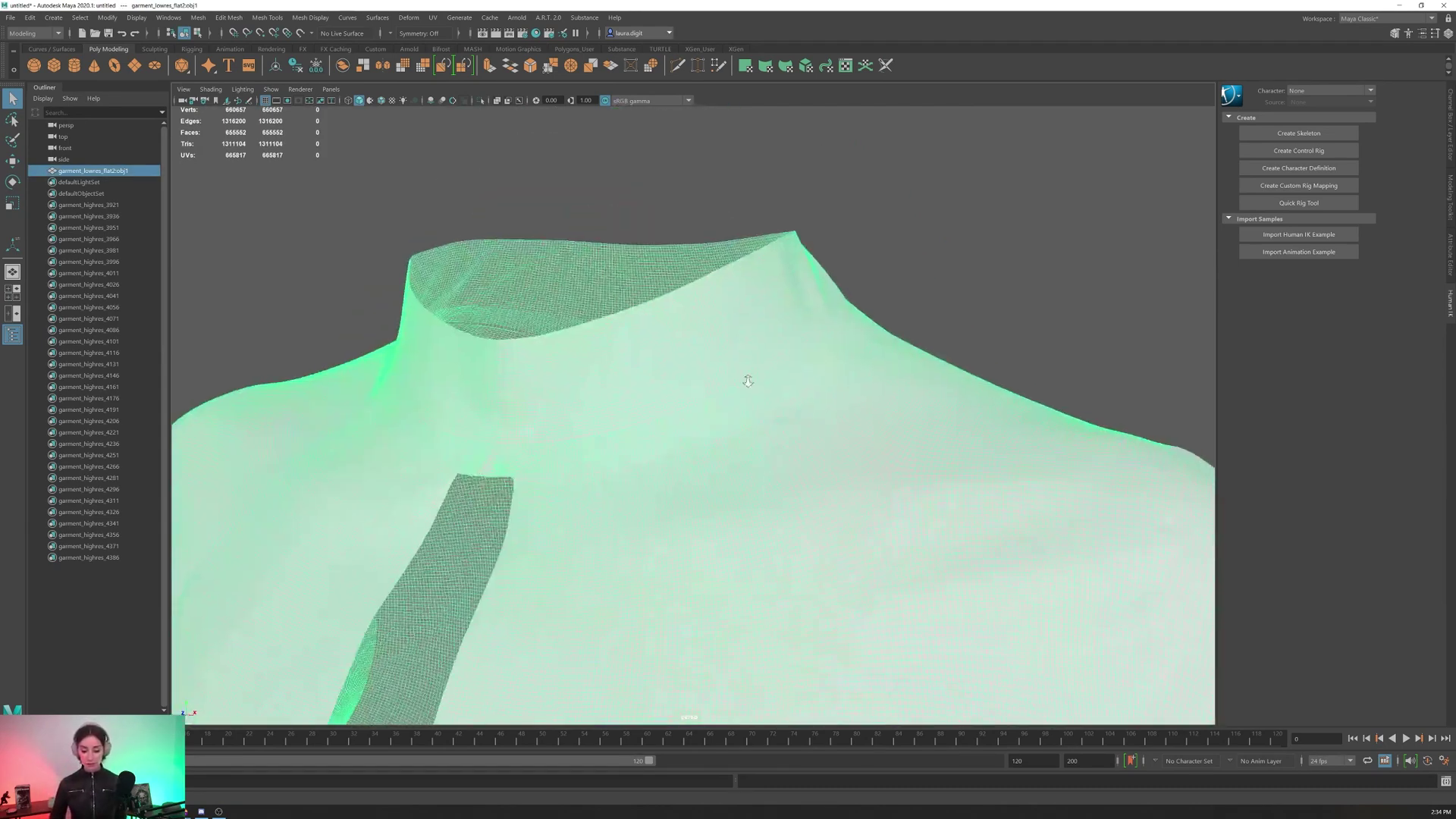
left_click_drag(747, 381, 832, 419, "alt")
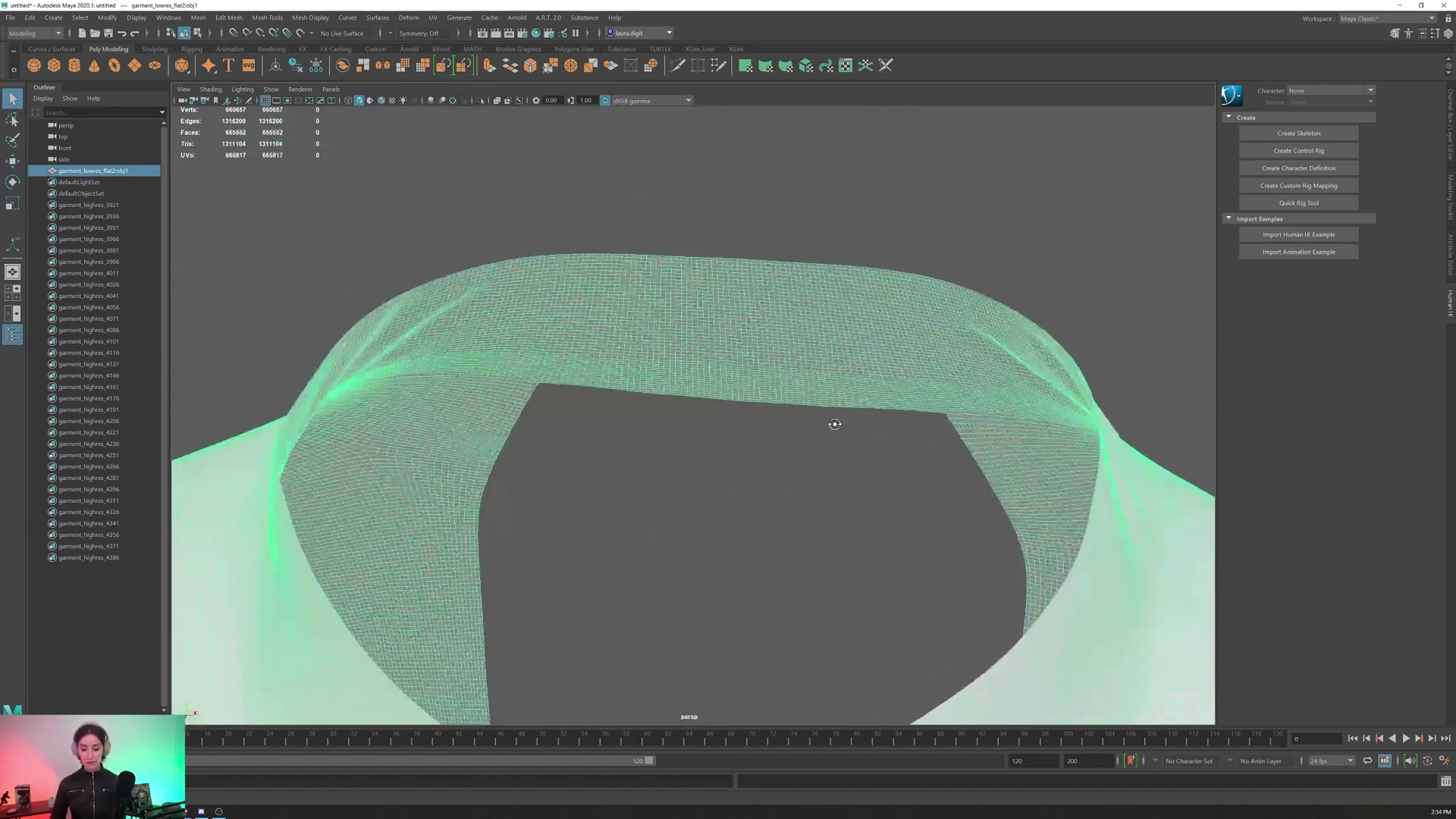
left_click_drag(989, 361, 760, 305, "alt")
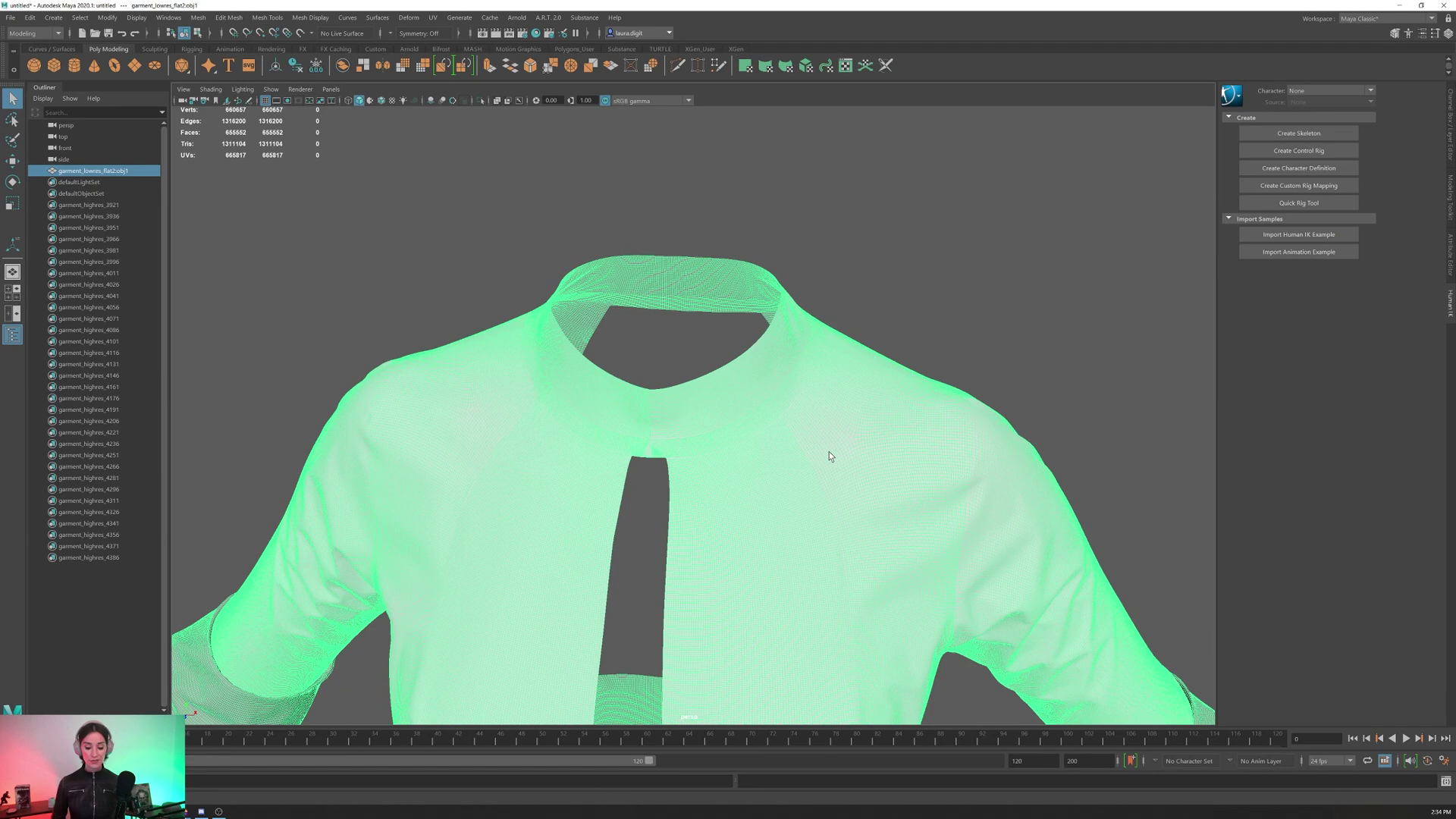
right_click_drag(829, 455, 710, 513, "alt")
left_click(10, 16)
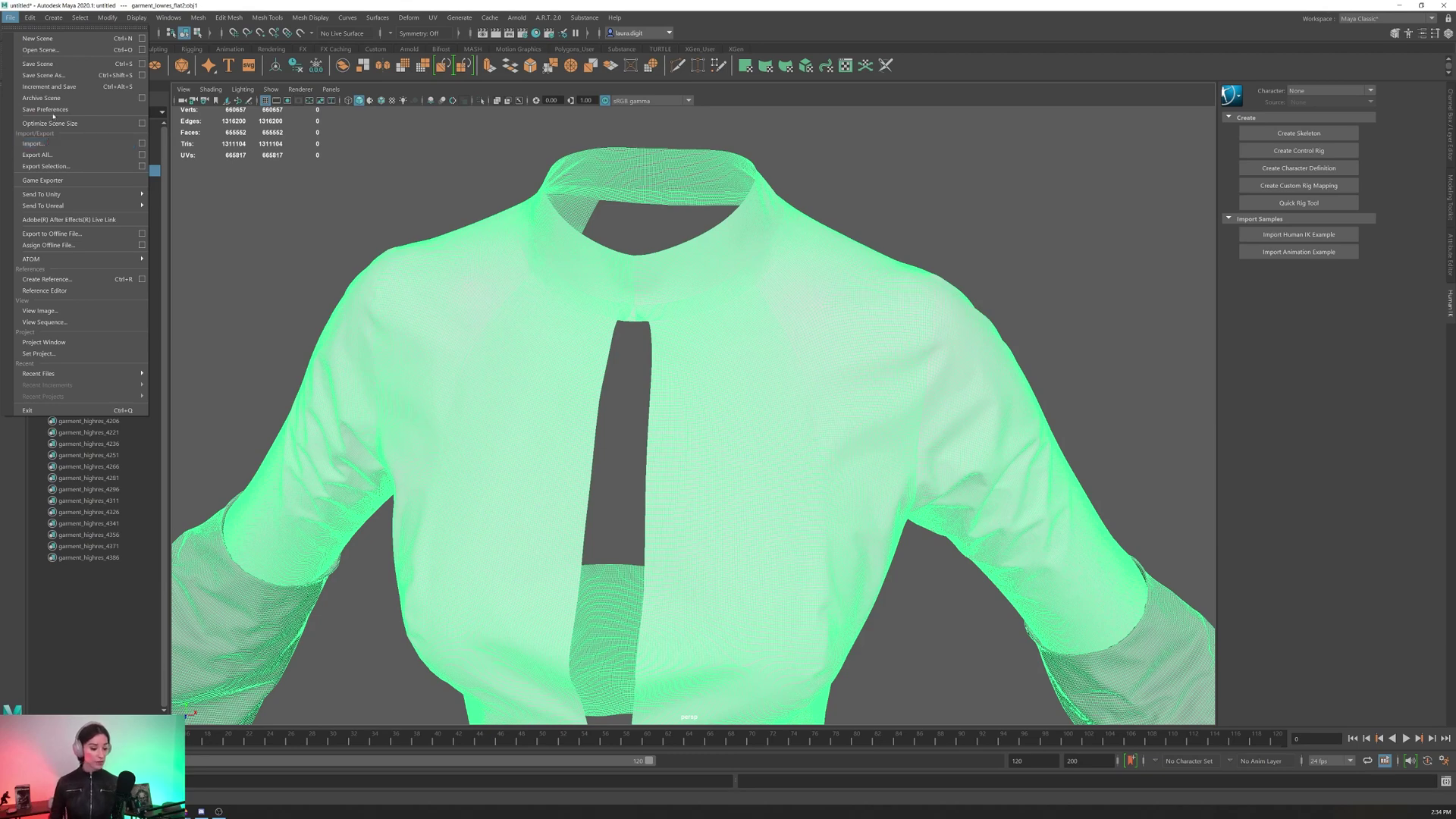
left_click(61, 166)
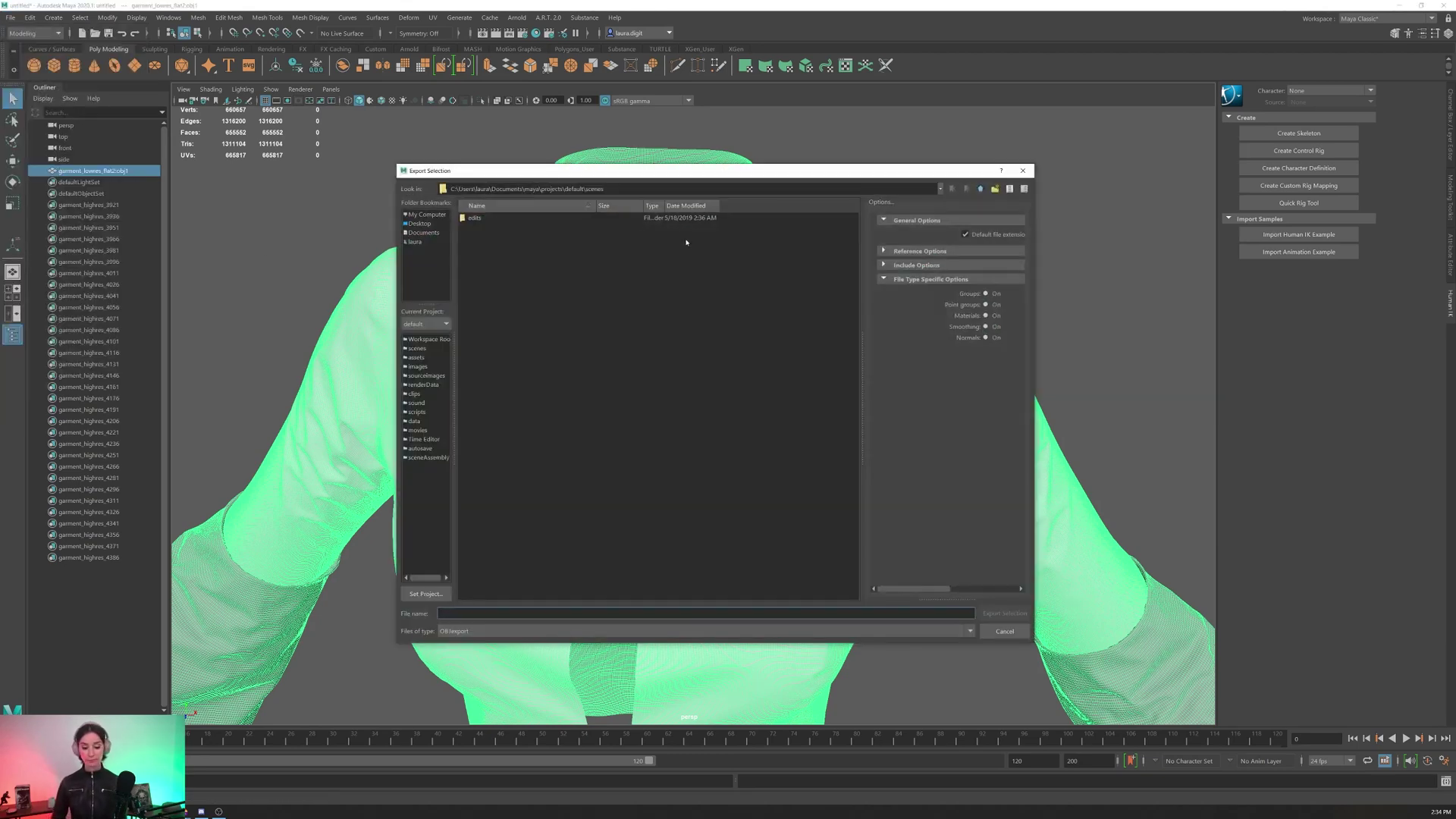
left_click(464, 210)
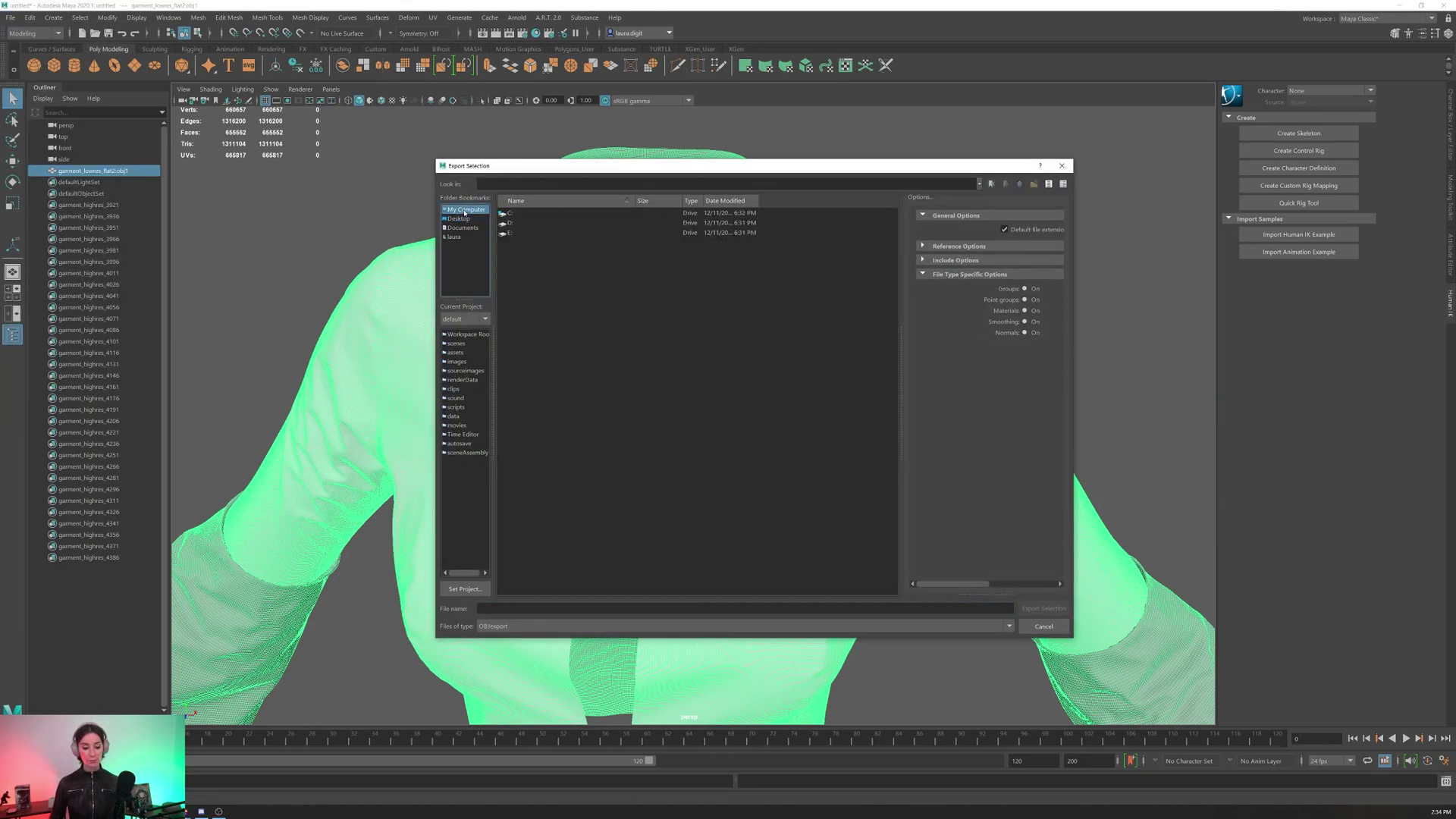
double_click(511, 215)
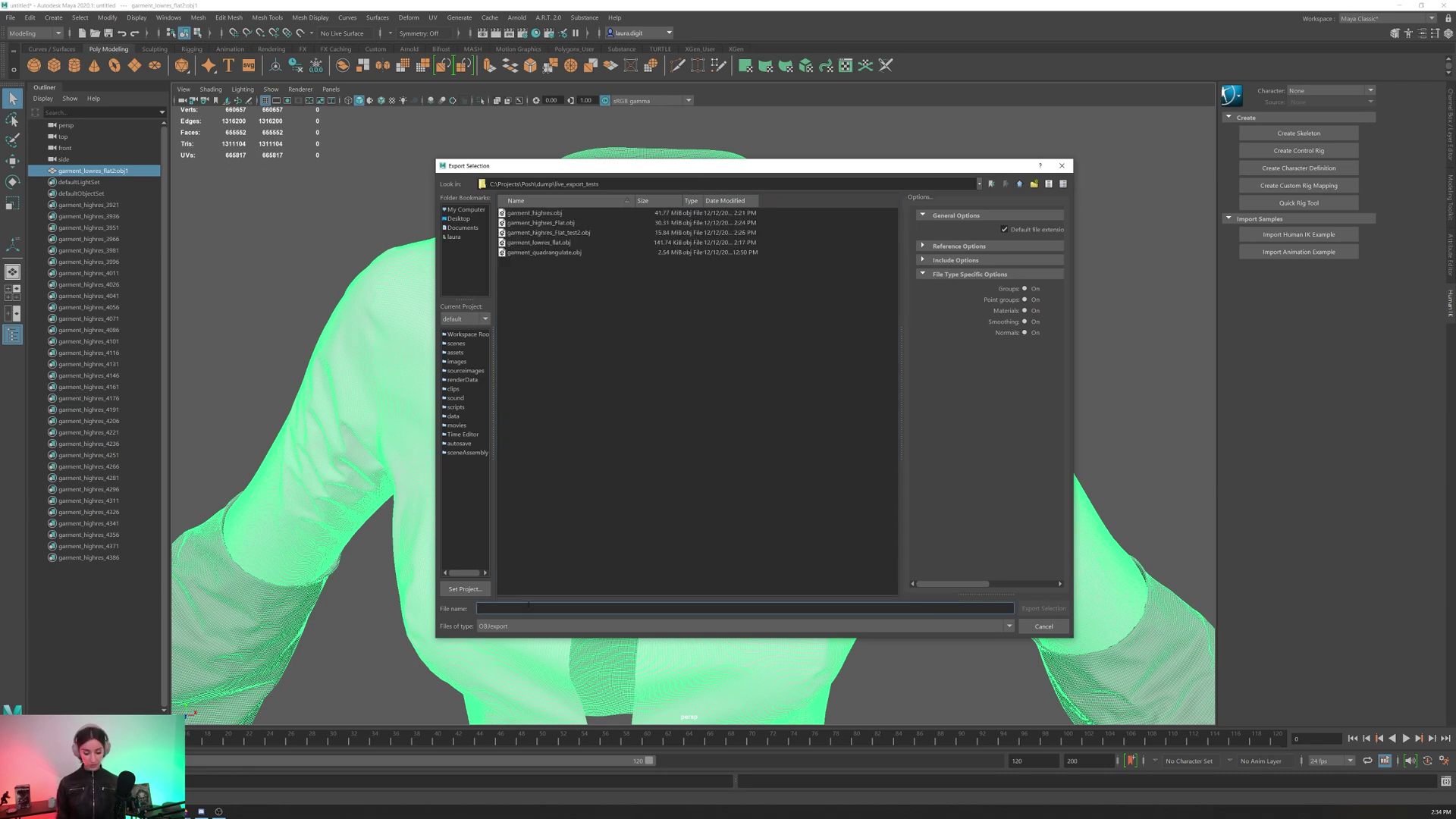
type("maya_export")
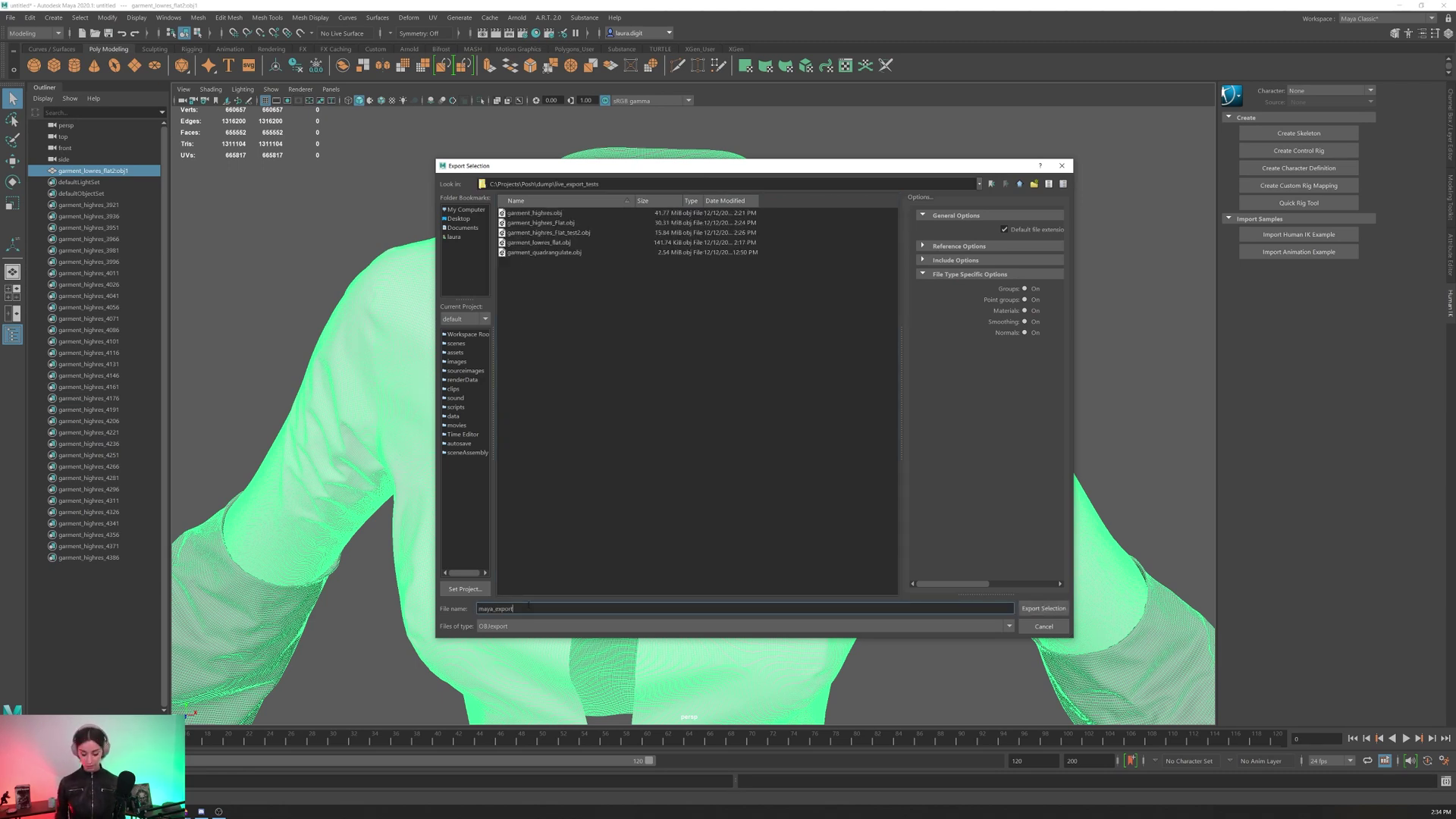
key("Return")
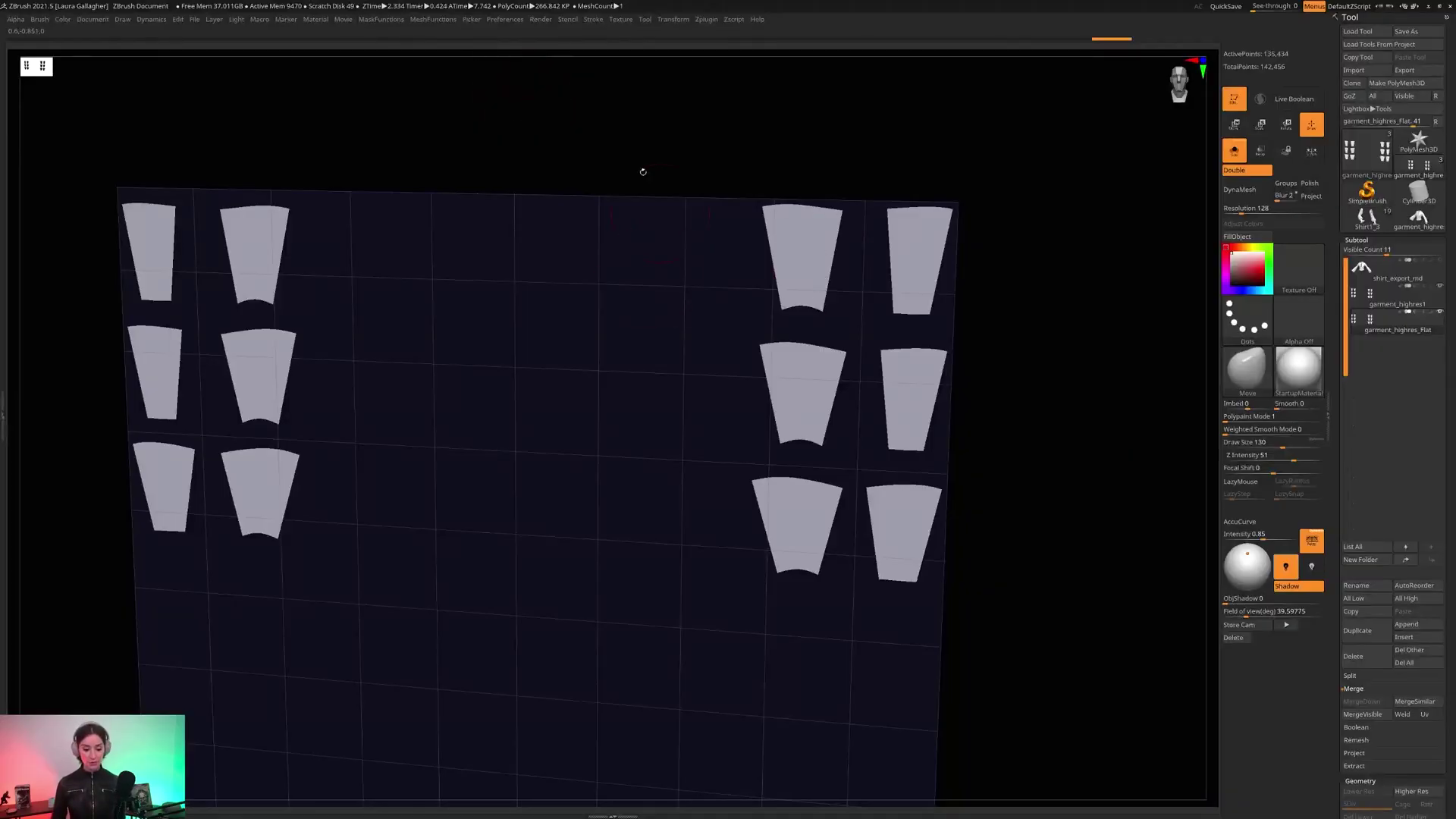
- Switch to ZBrush and import the exported maya_export garment
left_click_drag(643, 171, 549, 75, "alt")
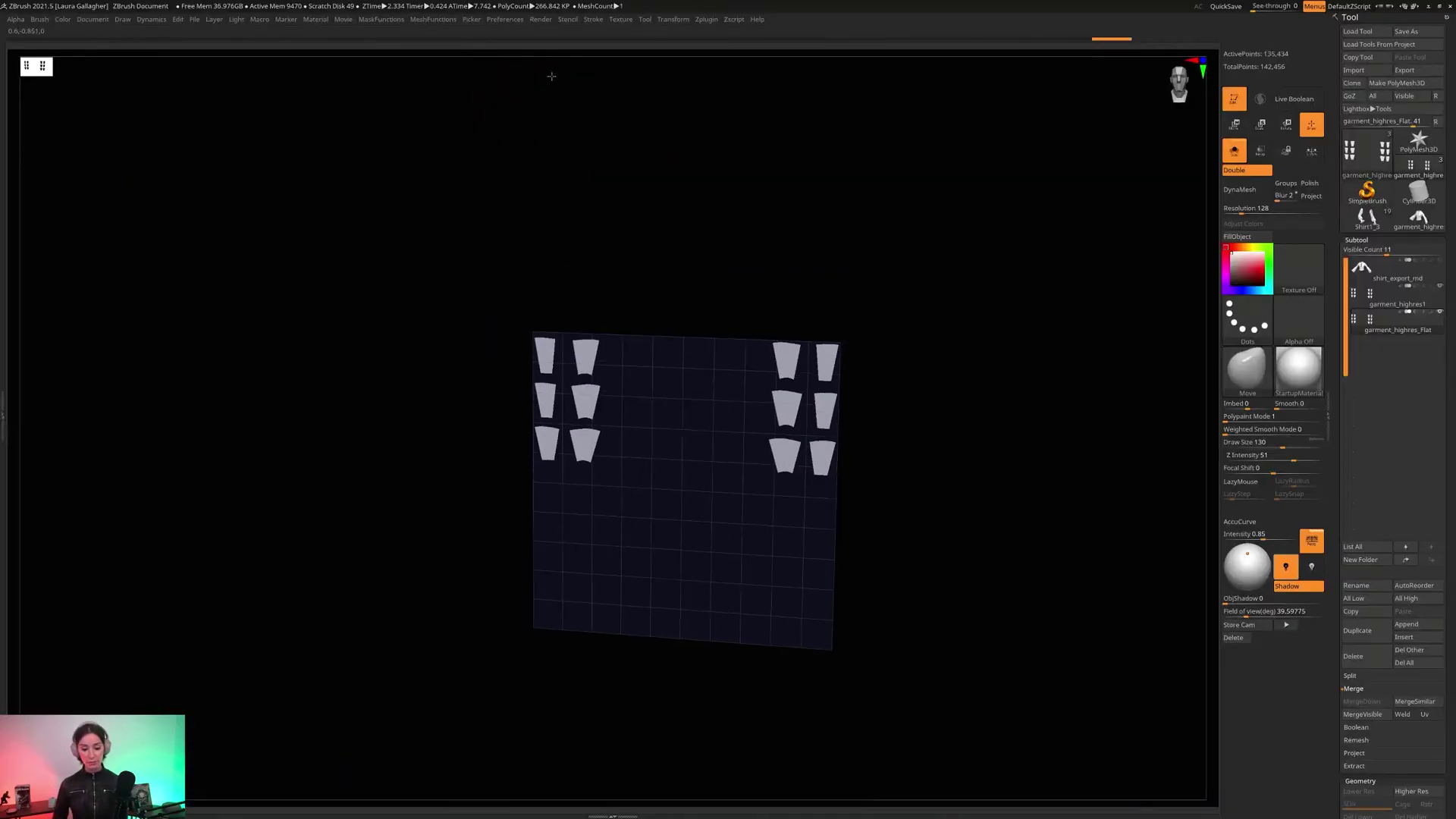
left_click_drag(747, 254, 730, 183, "alt")
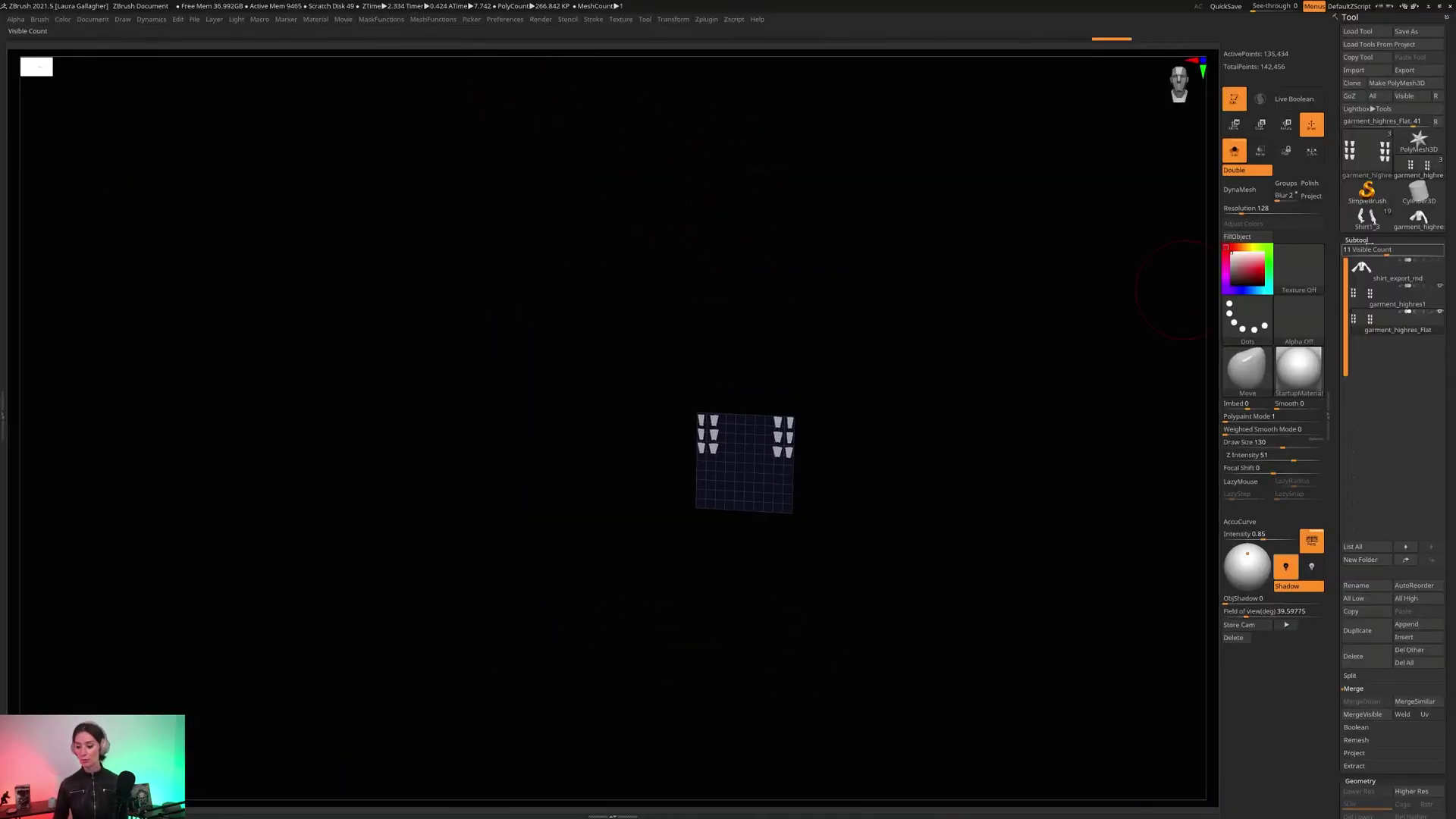
left_click(1387, 270)
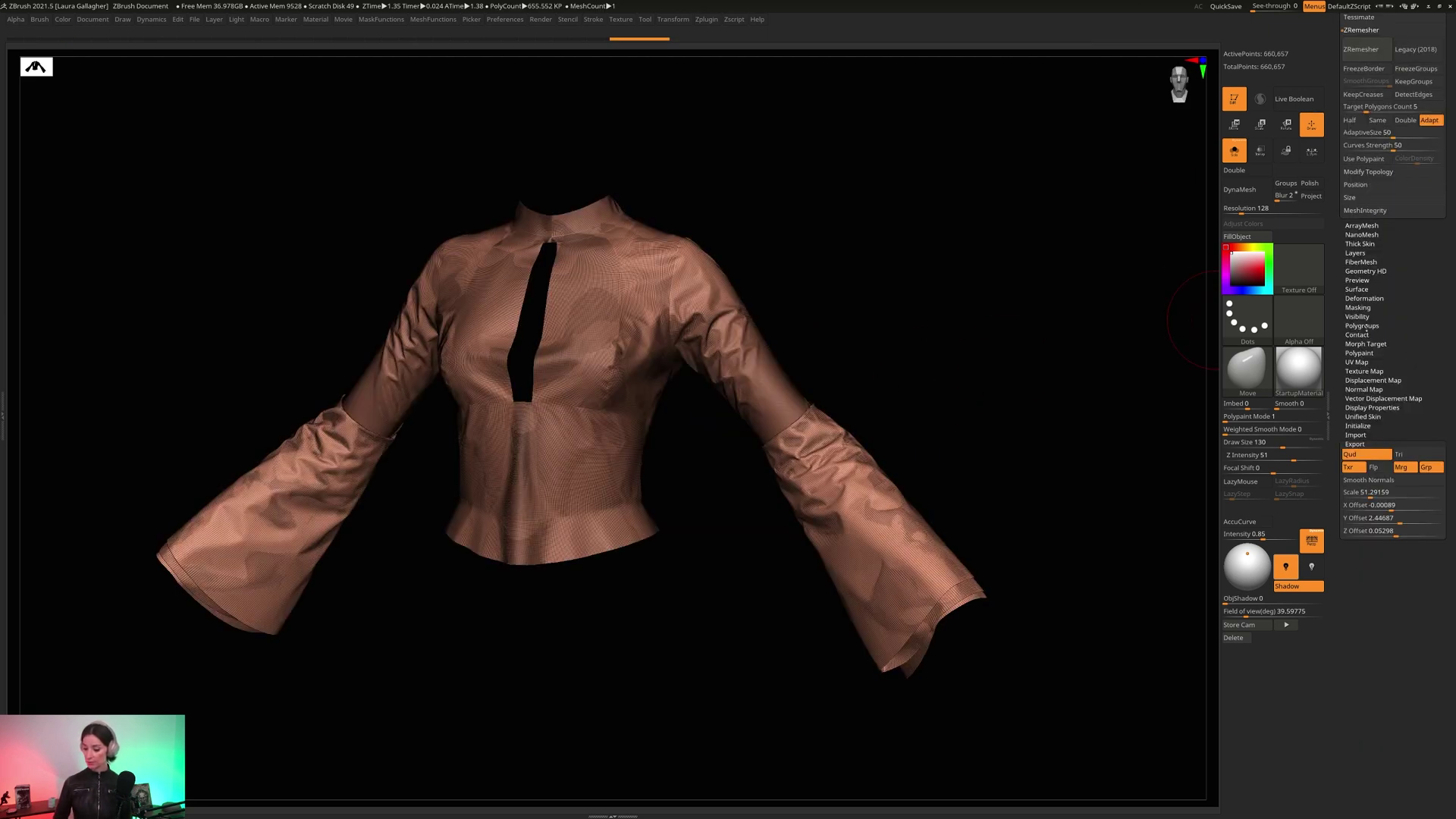
- Assign polygroups to the imported garment's pattern pieces with Auto Groups With UV
left_click(1364, 326)
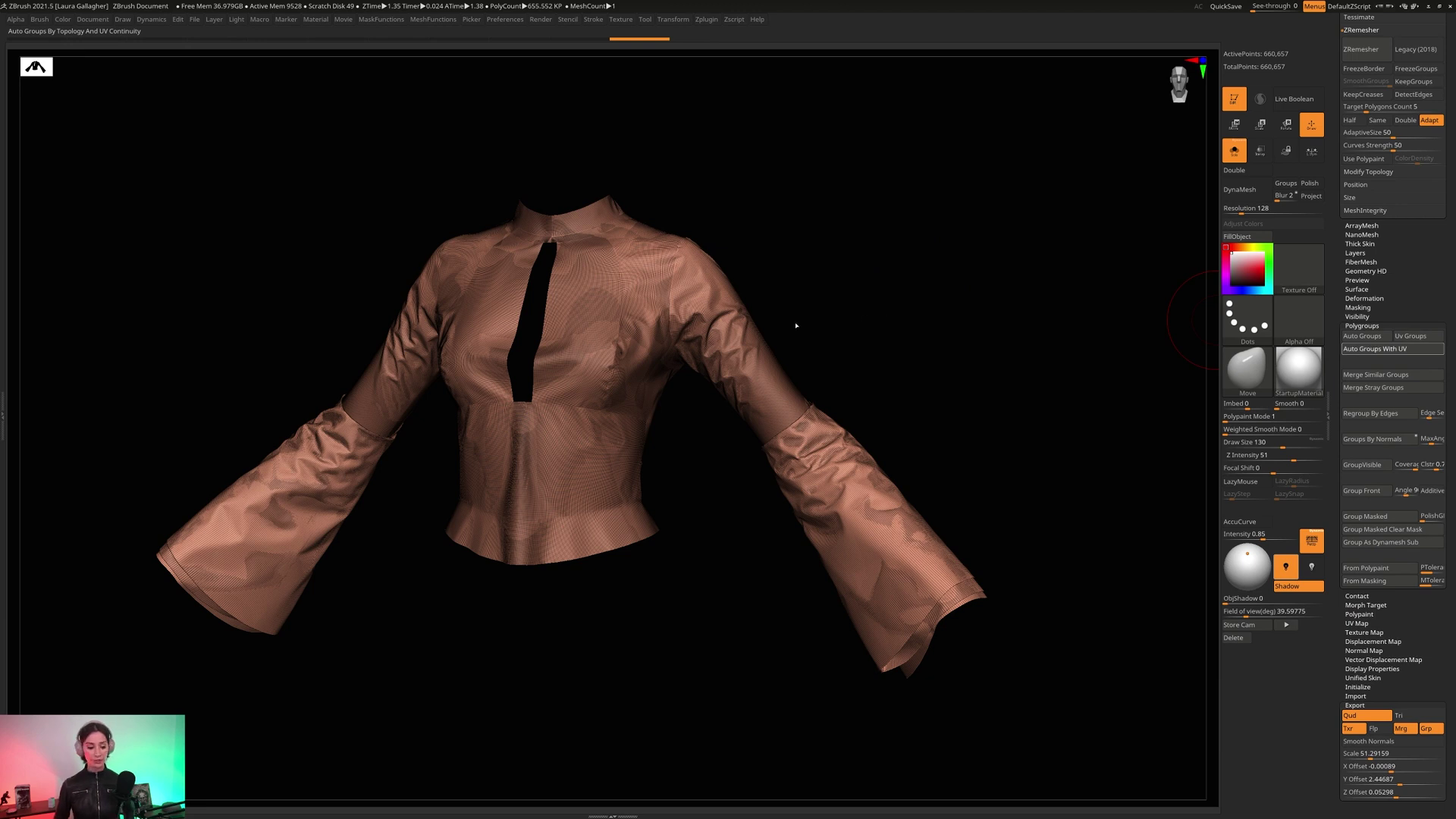
left_click(1358, 349)
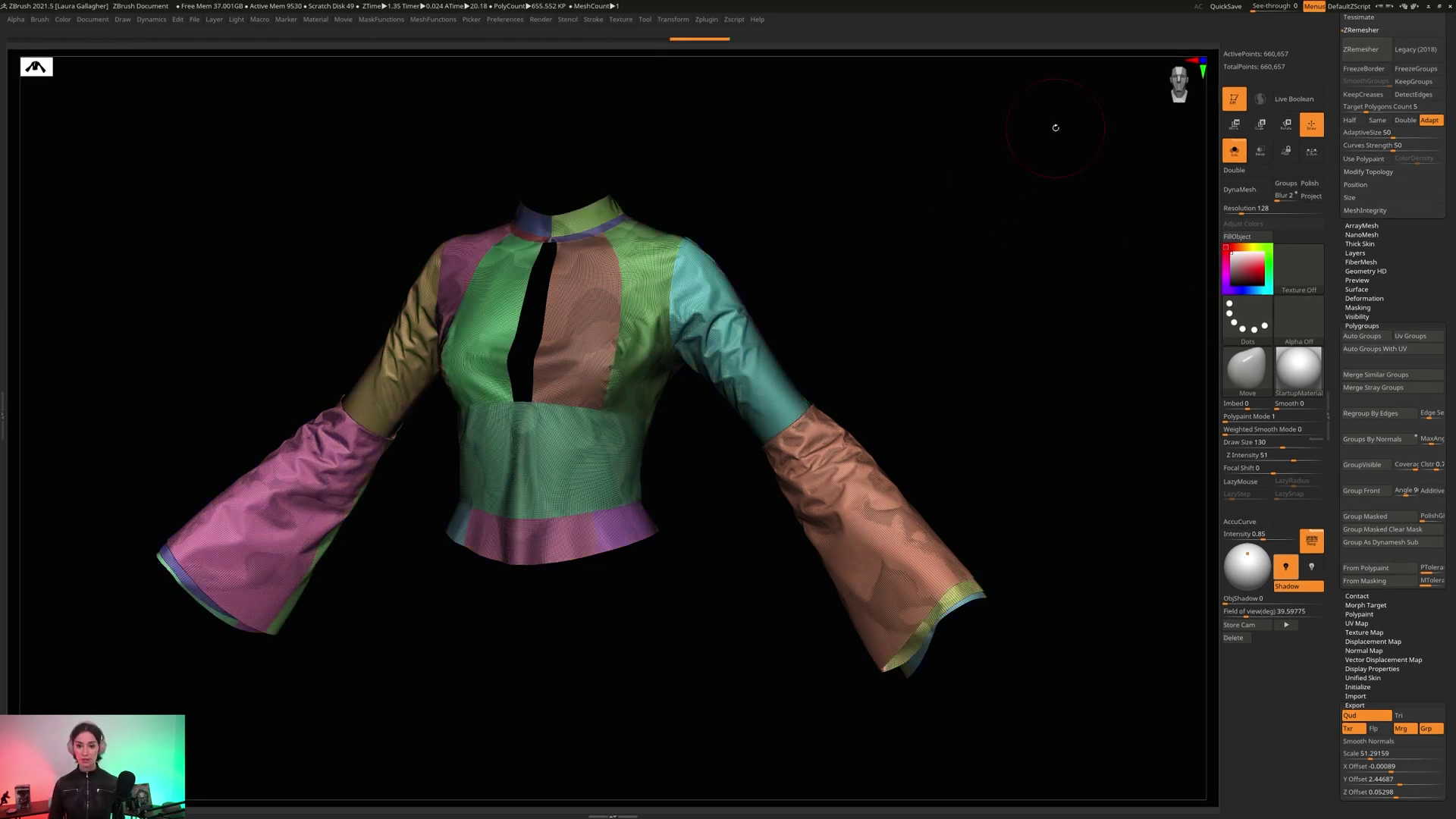
right_click_drag(688, 305, 690, 262, "alt")
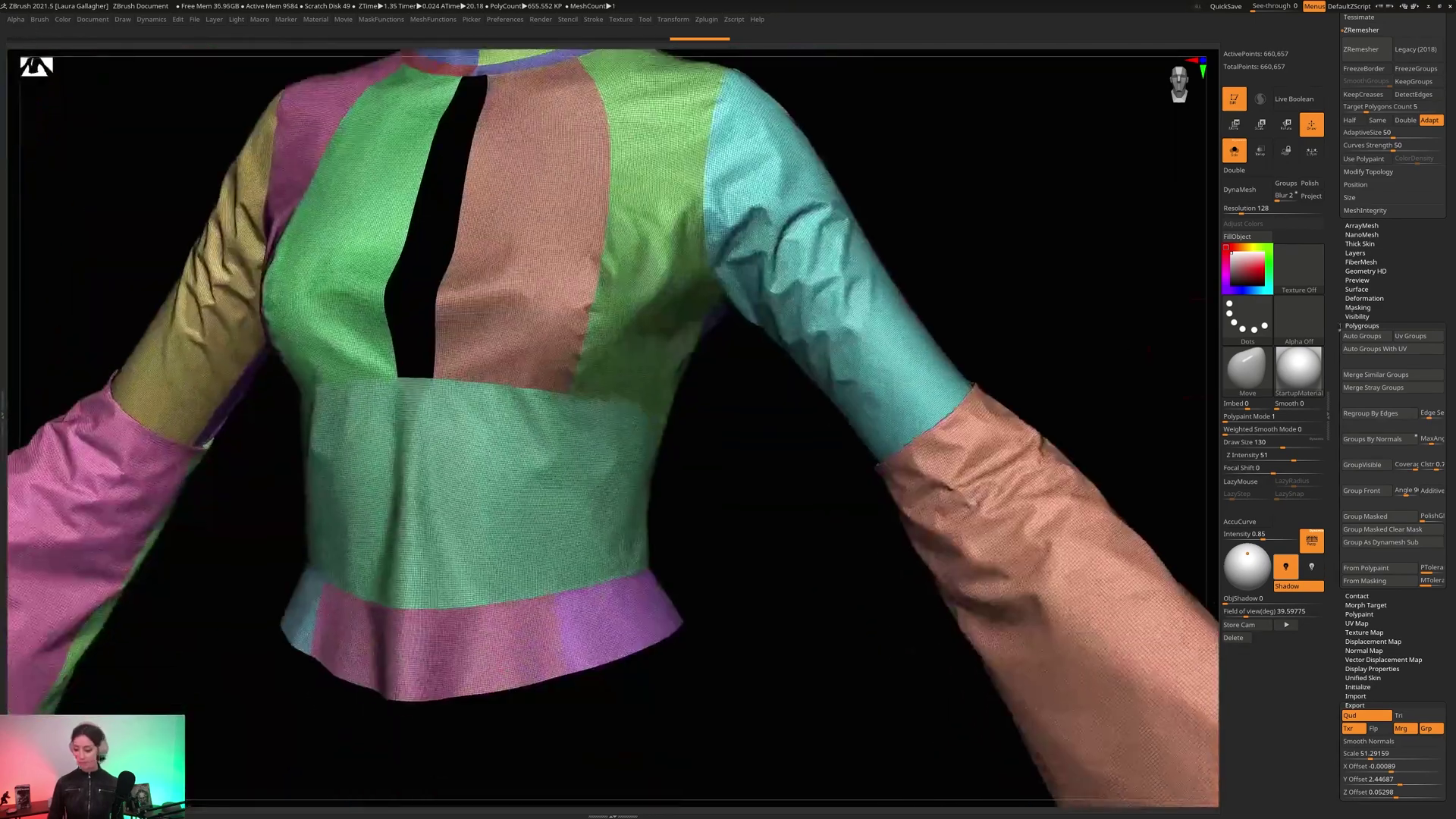
- Reconstruct the garment's lower subdivision levels with Reconstruct Subdiv, repeating it down to a coarse base mesh
left_click_drag(1347, 266, 1347, 268)
scroll(1346, 267, "up", 15)
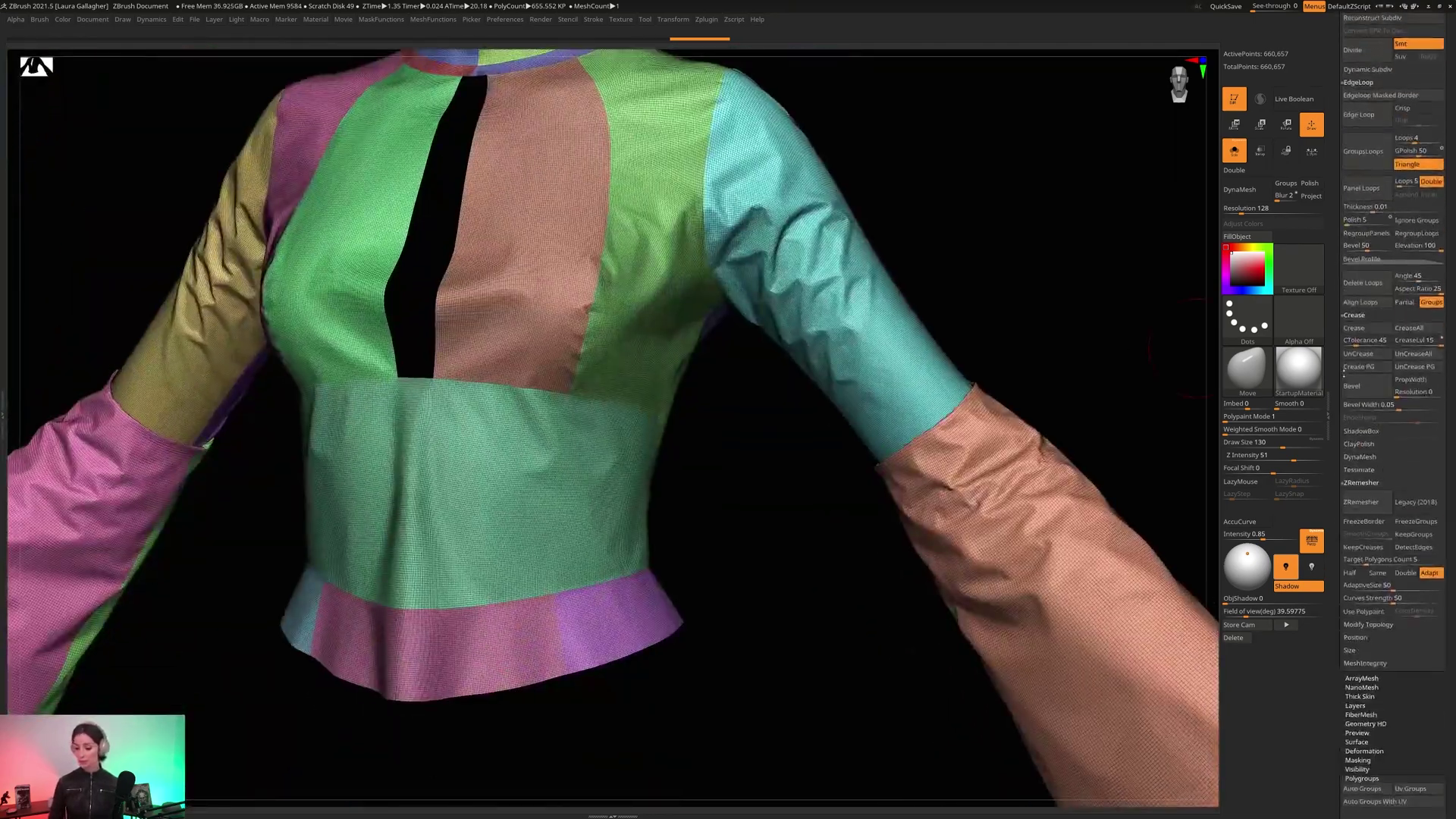
scroll(1342, 272, "down", 5)
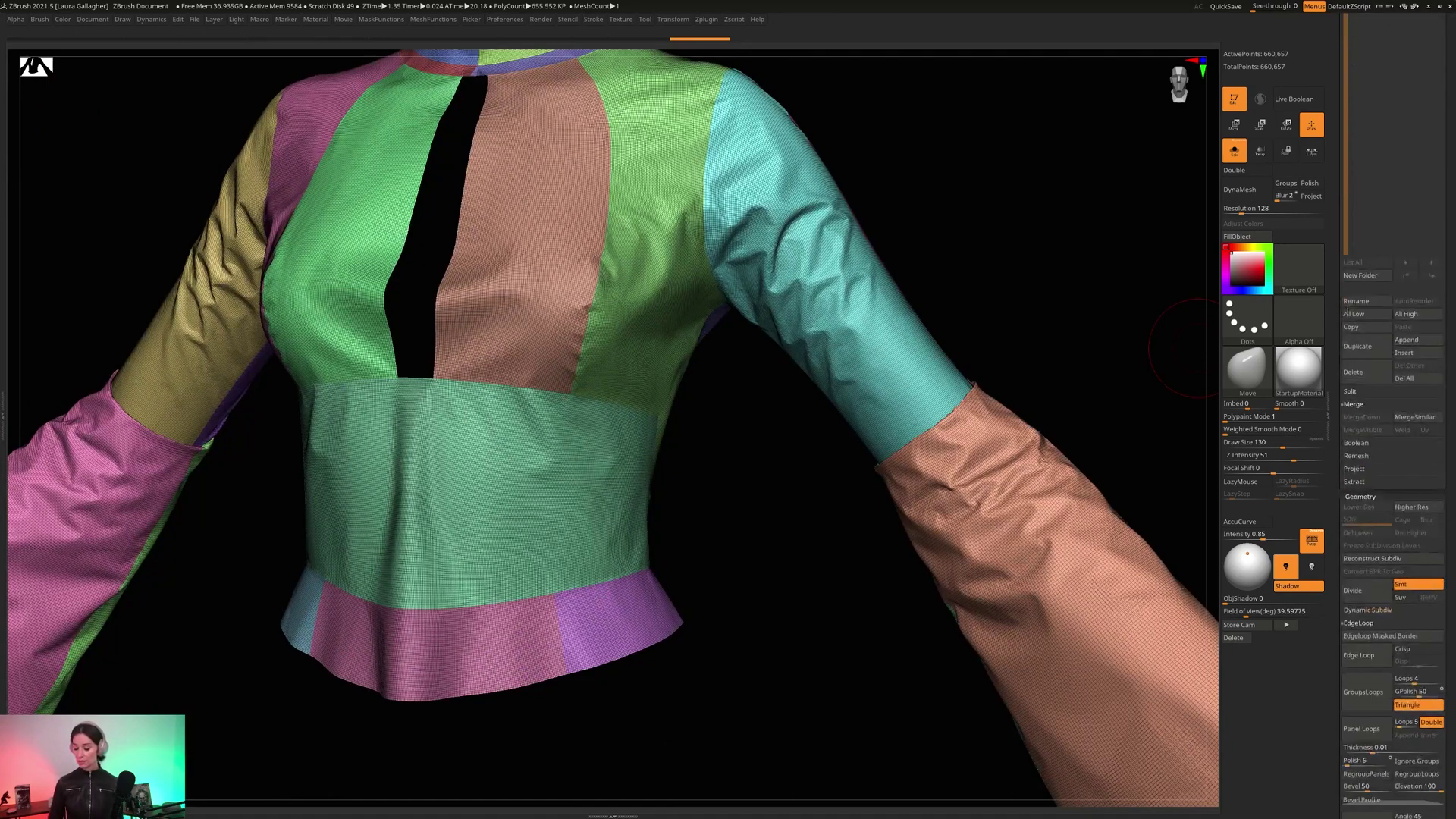
left_click(1344, 241)
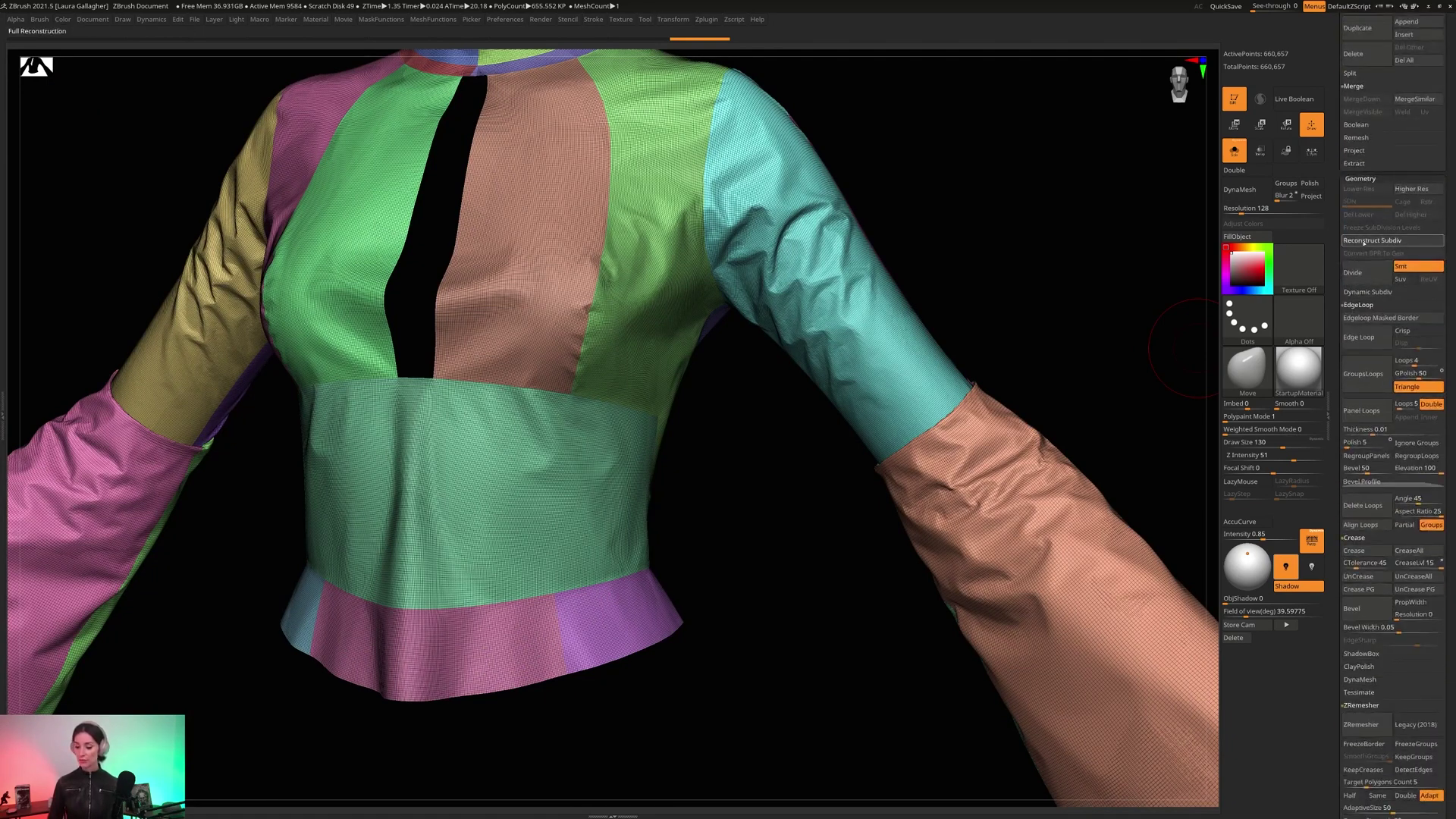
left_click(1363, 243)
left_click(1364, 244)
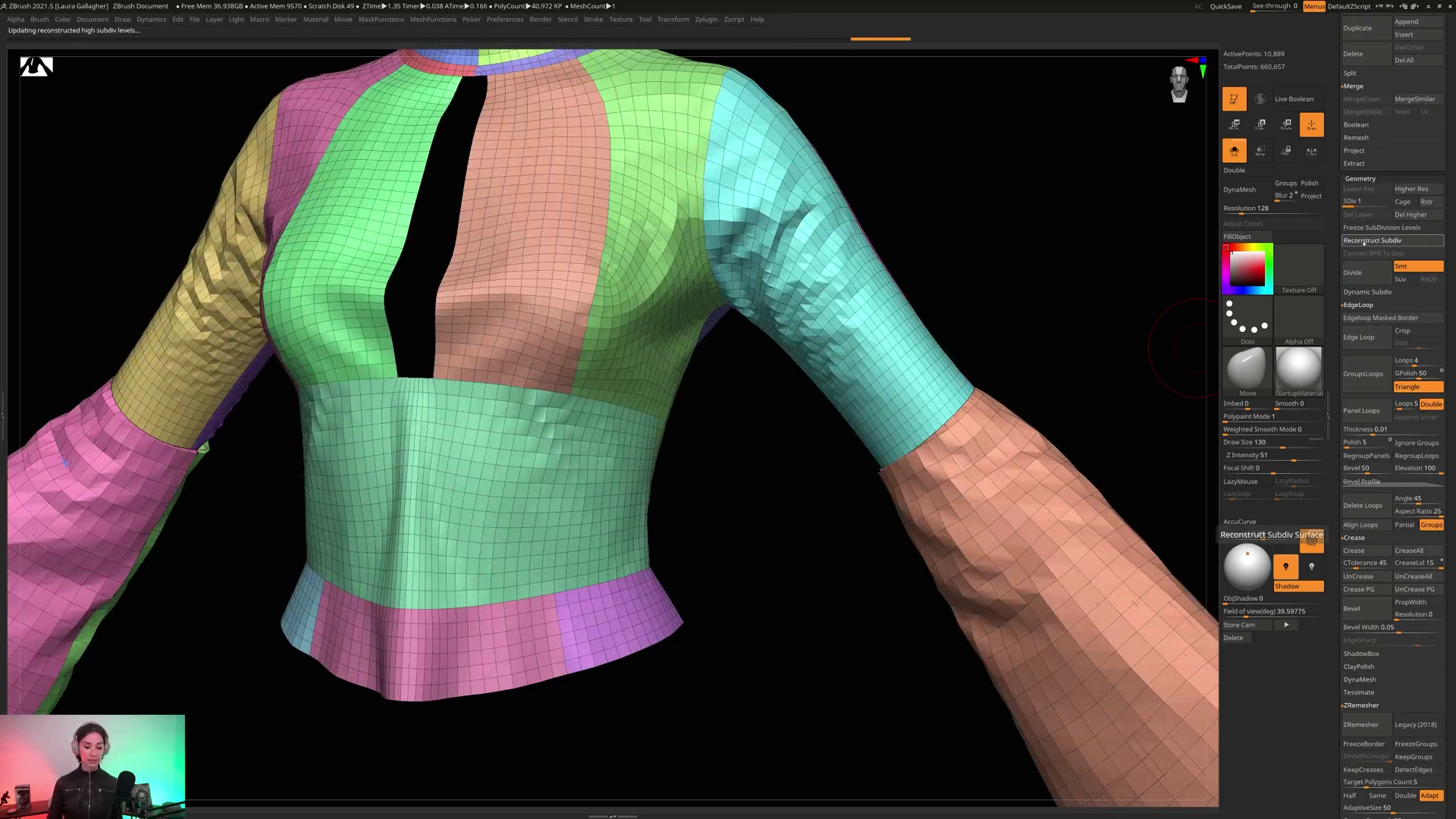
- Compare the garment's shape and topology at its lowest and highest subdivision levels, 1 and 5
left_click_drag(738, 379, 781, 486)
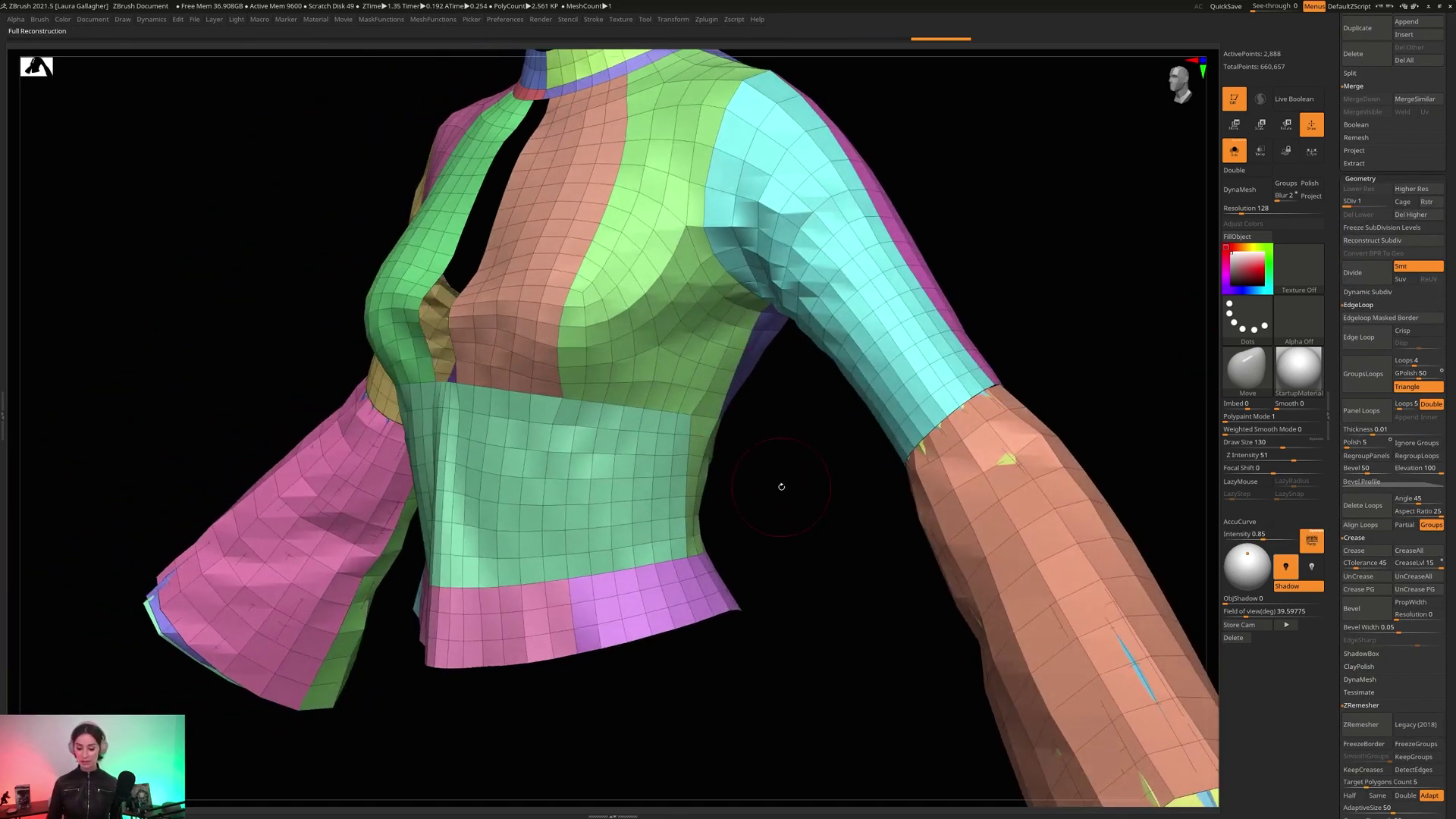
right_click_drag(661, 362, 805, 454, "alt")
left_click(1387, 203)
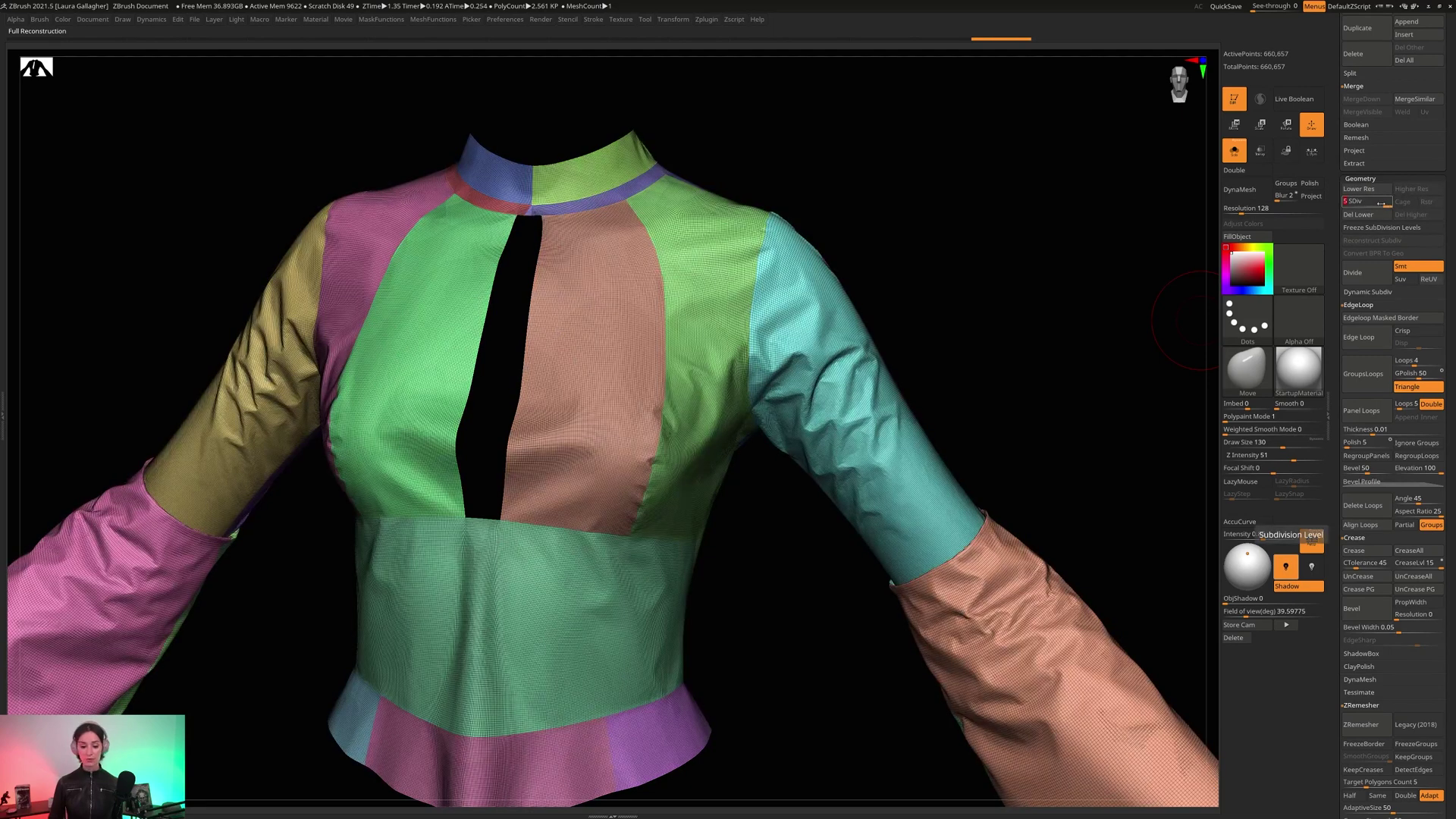
left_click(1347, 204)
left_click(1386, 203)
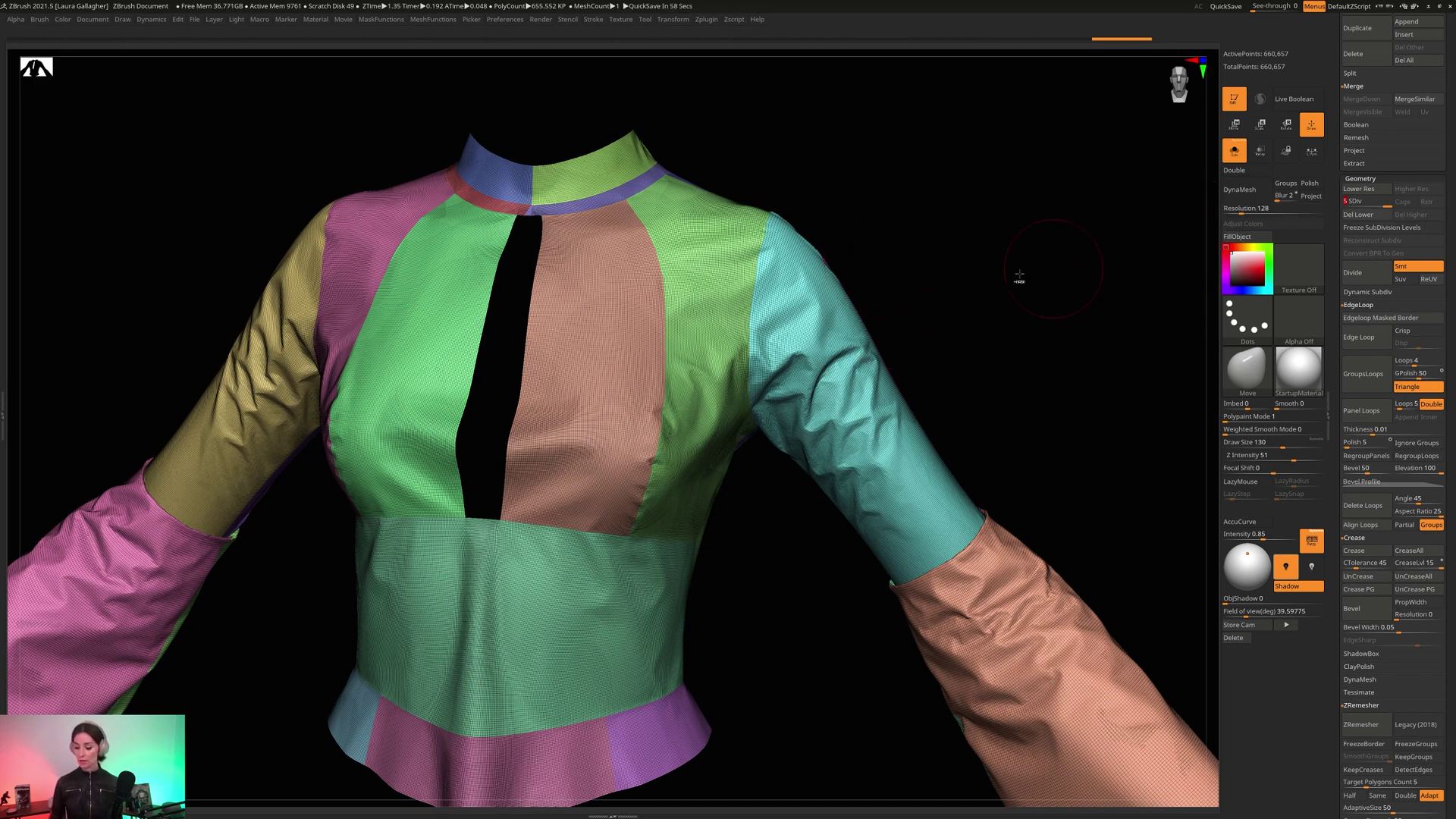
key("shift+d")
key("shift+d")
key("shift+d")
key("shift+d")
- Undo the subdivision reconstruction to restore the garment as a single-level mesh
key("ctrl+z")
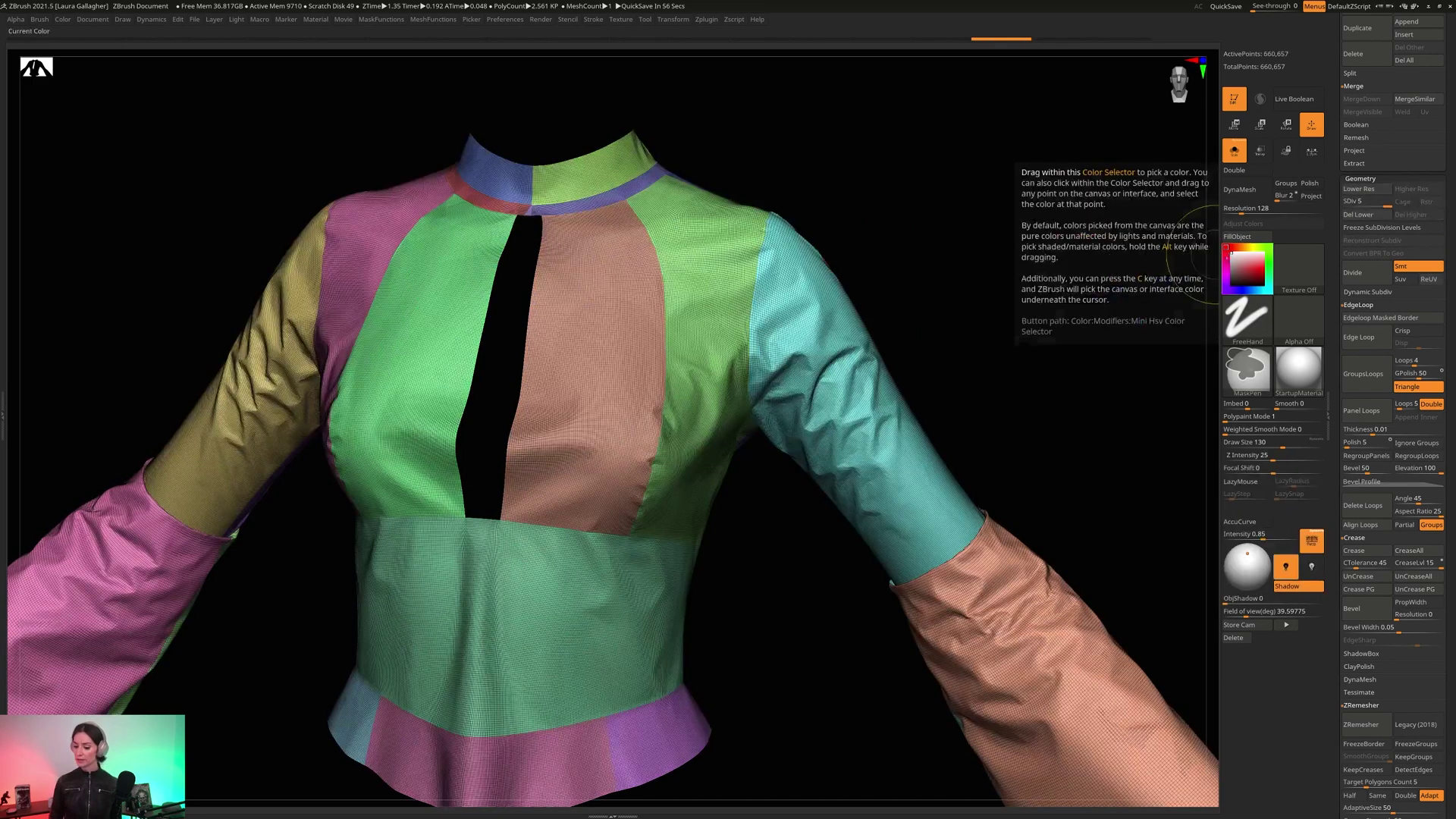
key("ctrl+z")
key("ctrl+z")
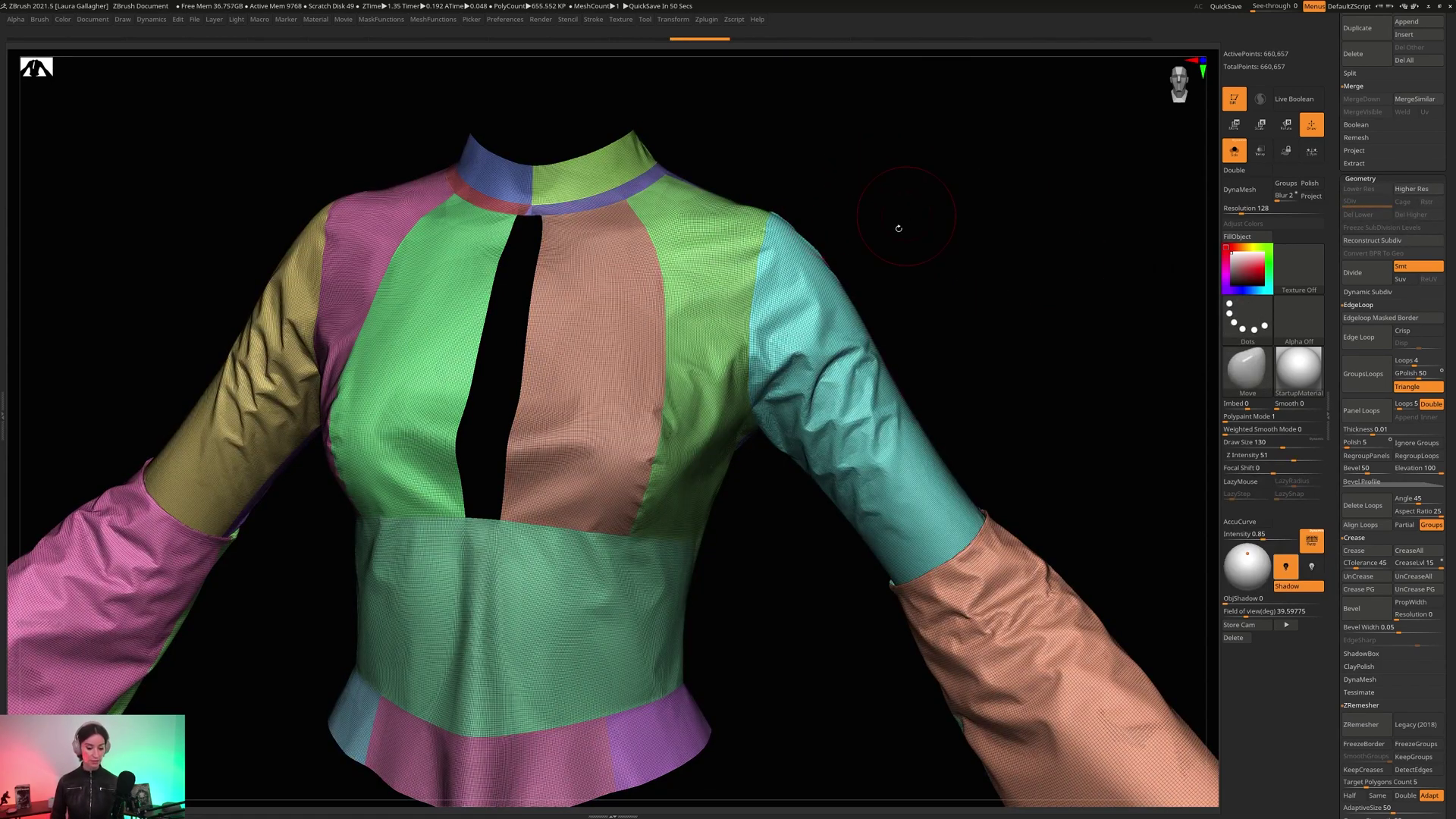
- Turn on double-sided display for the garment and bring its collar and neckline into close view
left_click(1245, 170)
left_click_drag(705, 124, 932, 417, "alt")
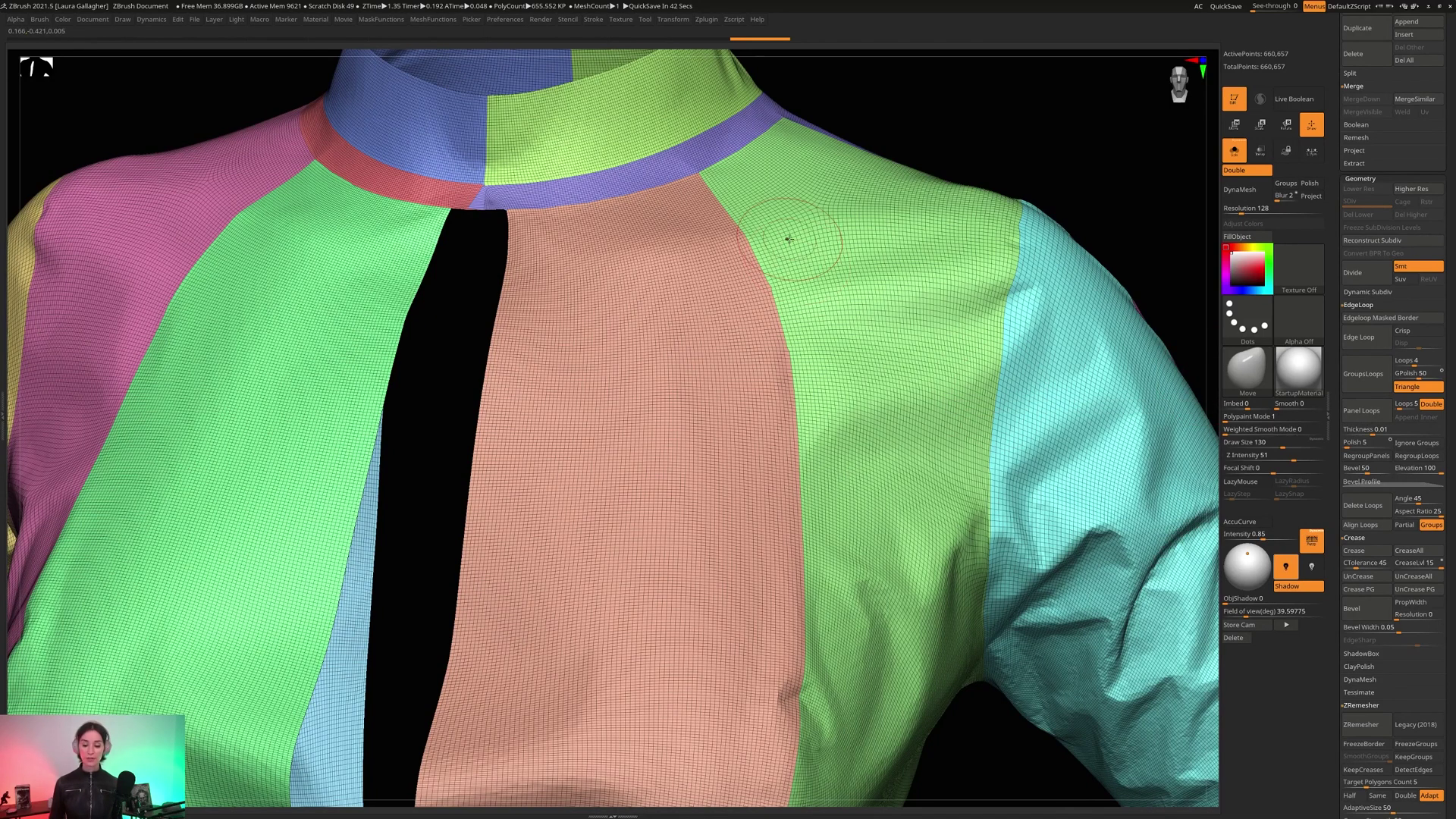
right_click_drag(789, 239, 815, 298)
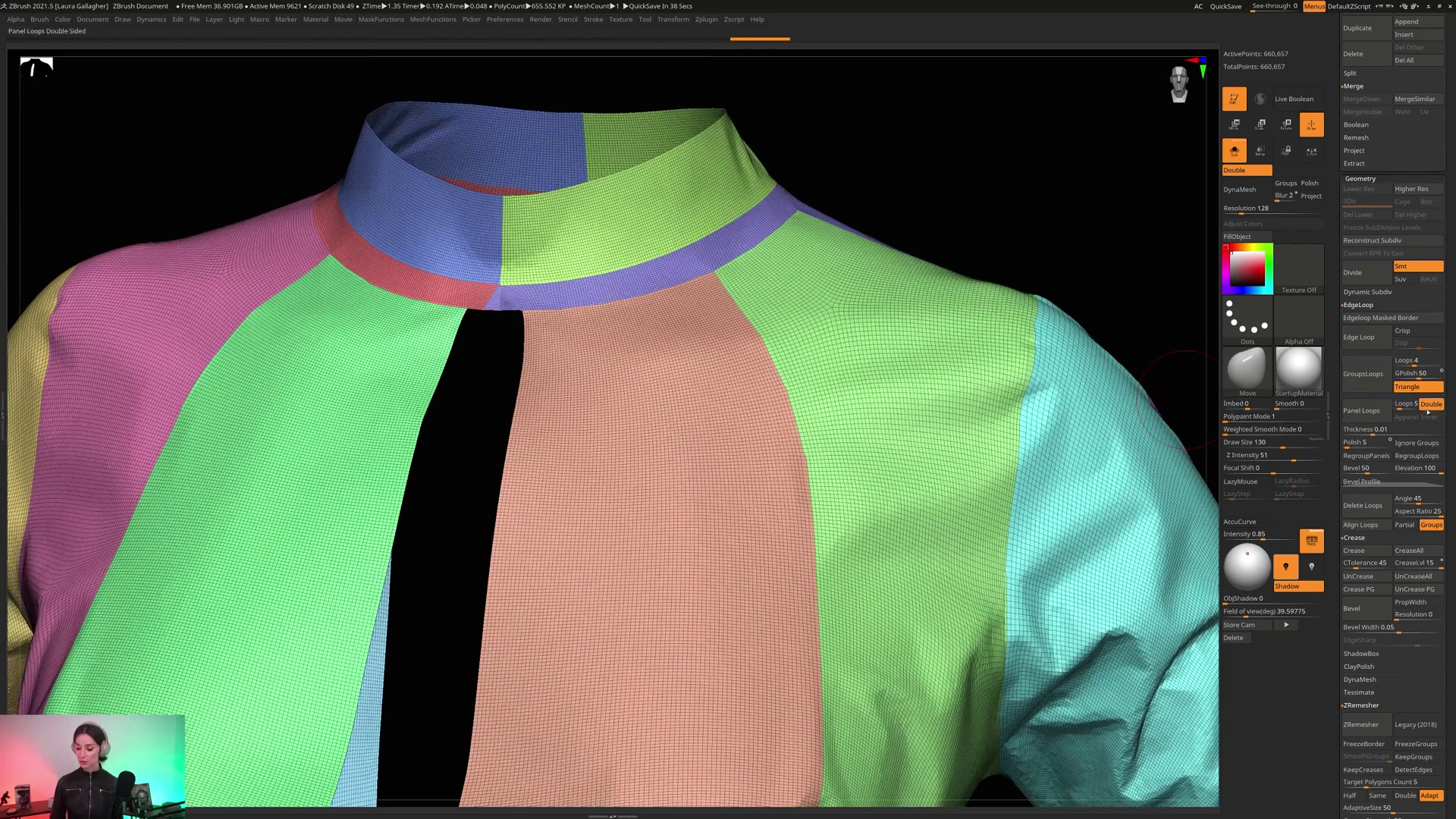
- Try thickening the garment with Panel Loops at thickness 0.01 and polish 5, inspect the panel seams, and undo it
right_click_drag(919, 429, 975, 501)
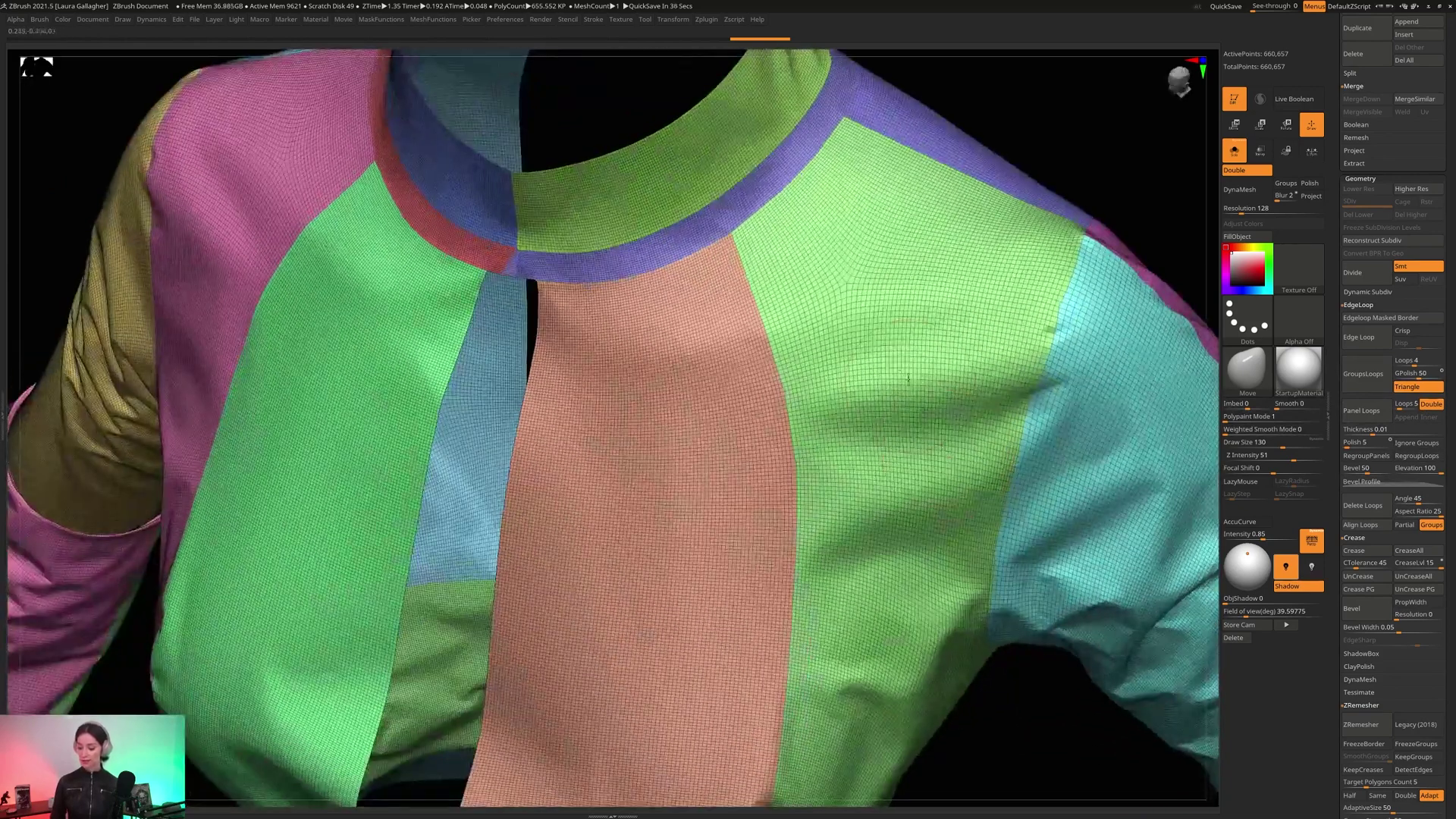
right_click_drag(908, 376, 897, 388)
key("shift")
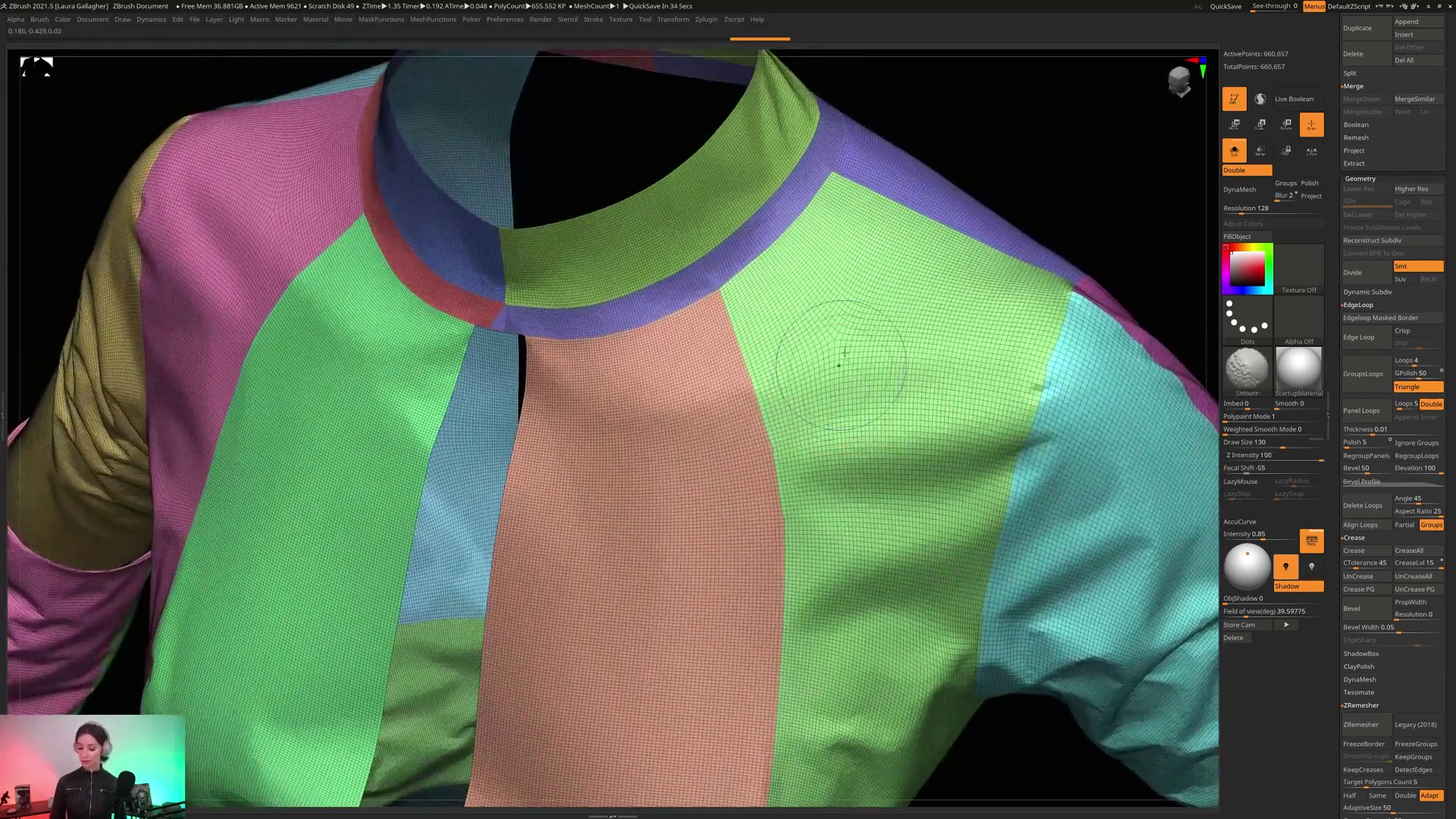
left_click_drag(842, 362, 880, 377, "shift")
right_click_drag(849, 358, 825, 376)
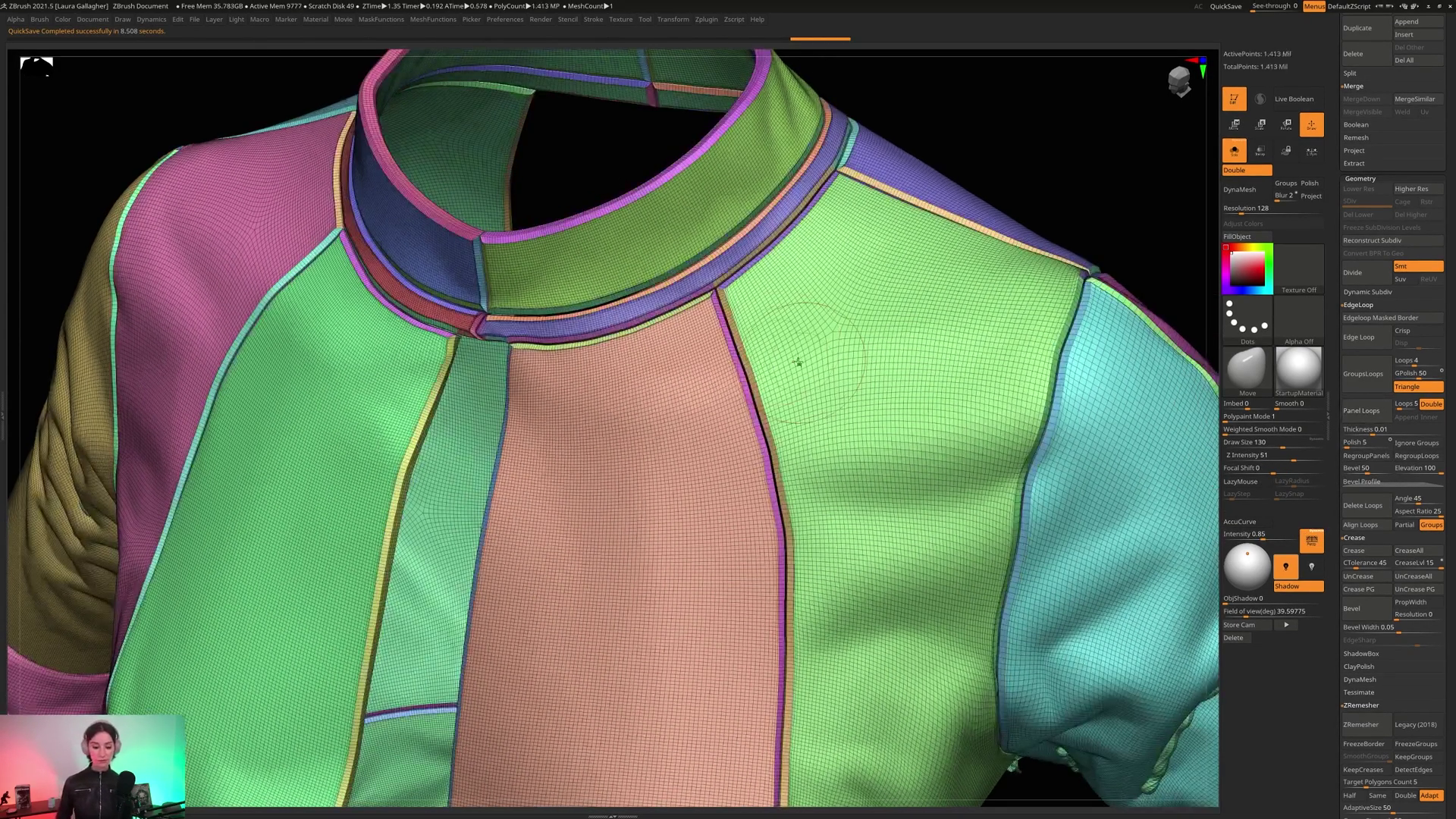
right_click_drag(796, 361, 829, 296)
key("shift+f")
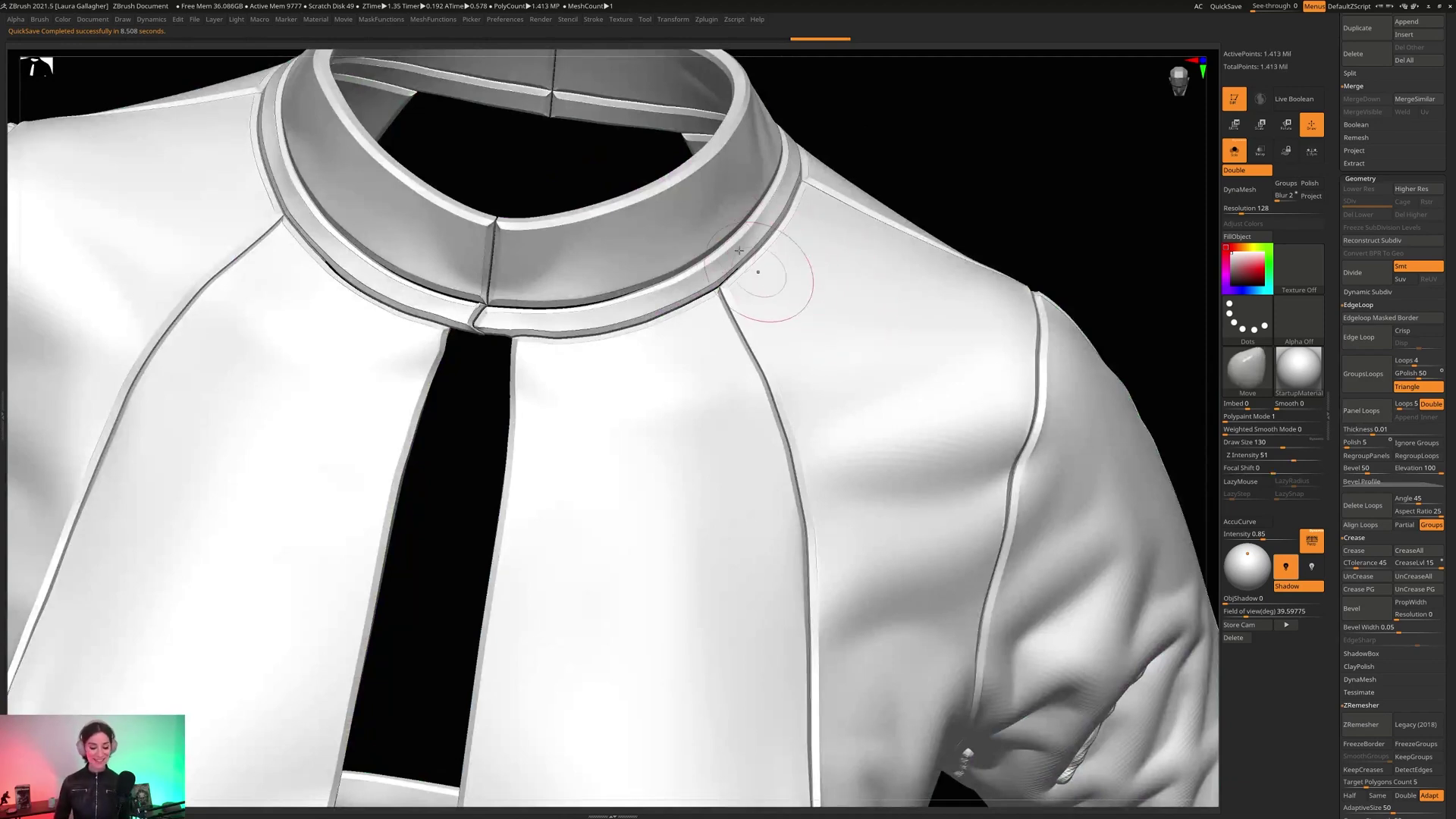
right_click_drag(719, 338, 677, 235)
right_click_drag(677, 235, 726, 403)
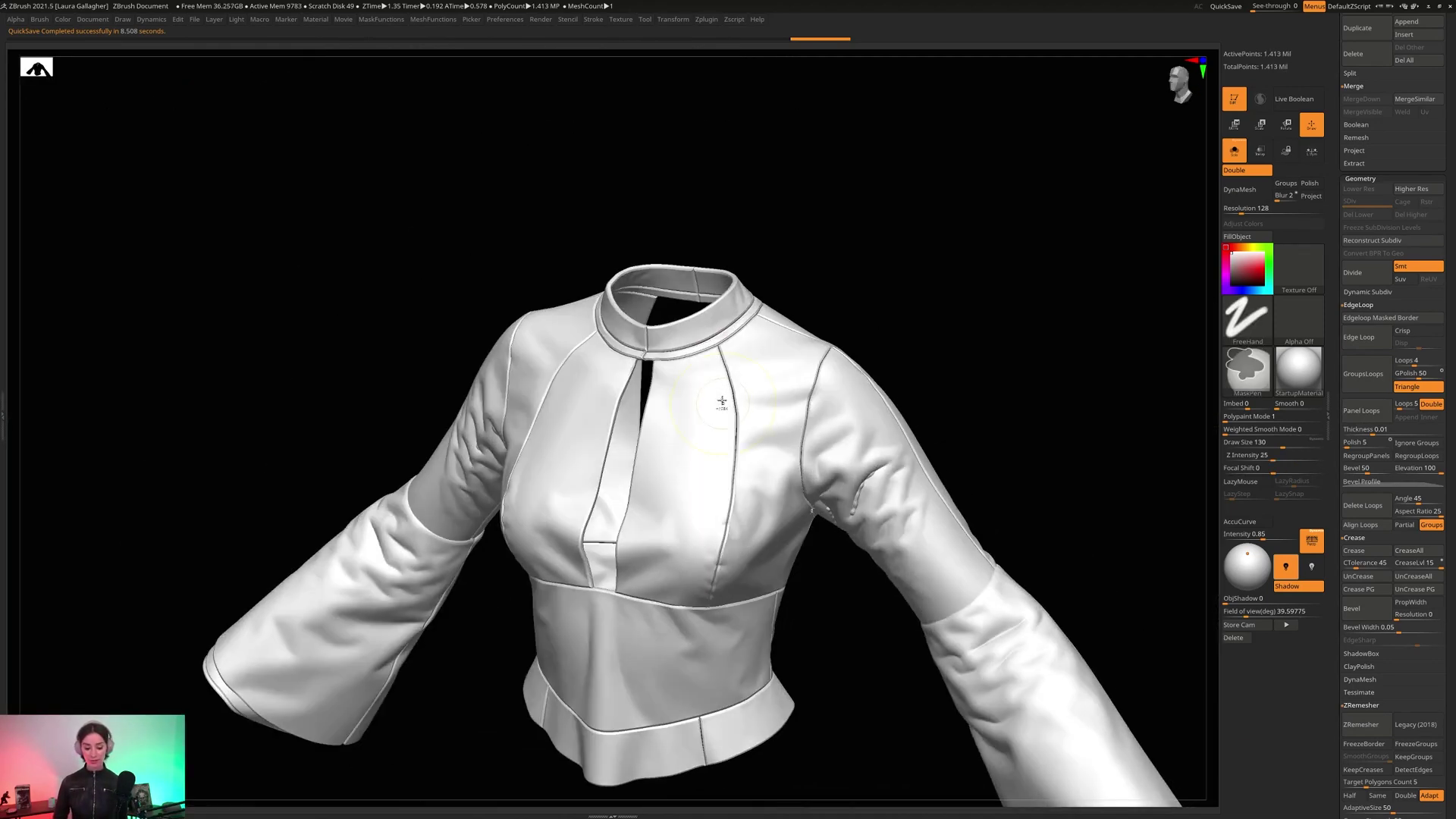
key("ctrl+z")
- Set the Panel Loops polish and elevation to 0 and enable Ignore Groups, keeping the garment's collar in close view
right_click_drag(695, 323, 773, 475, "ctrl")
right_click_drag(715, 374, 731, 448)
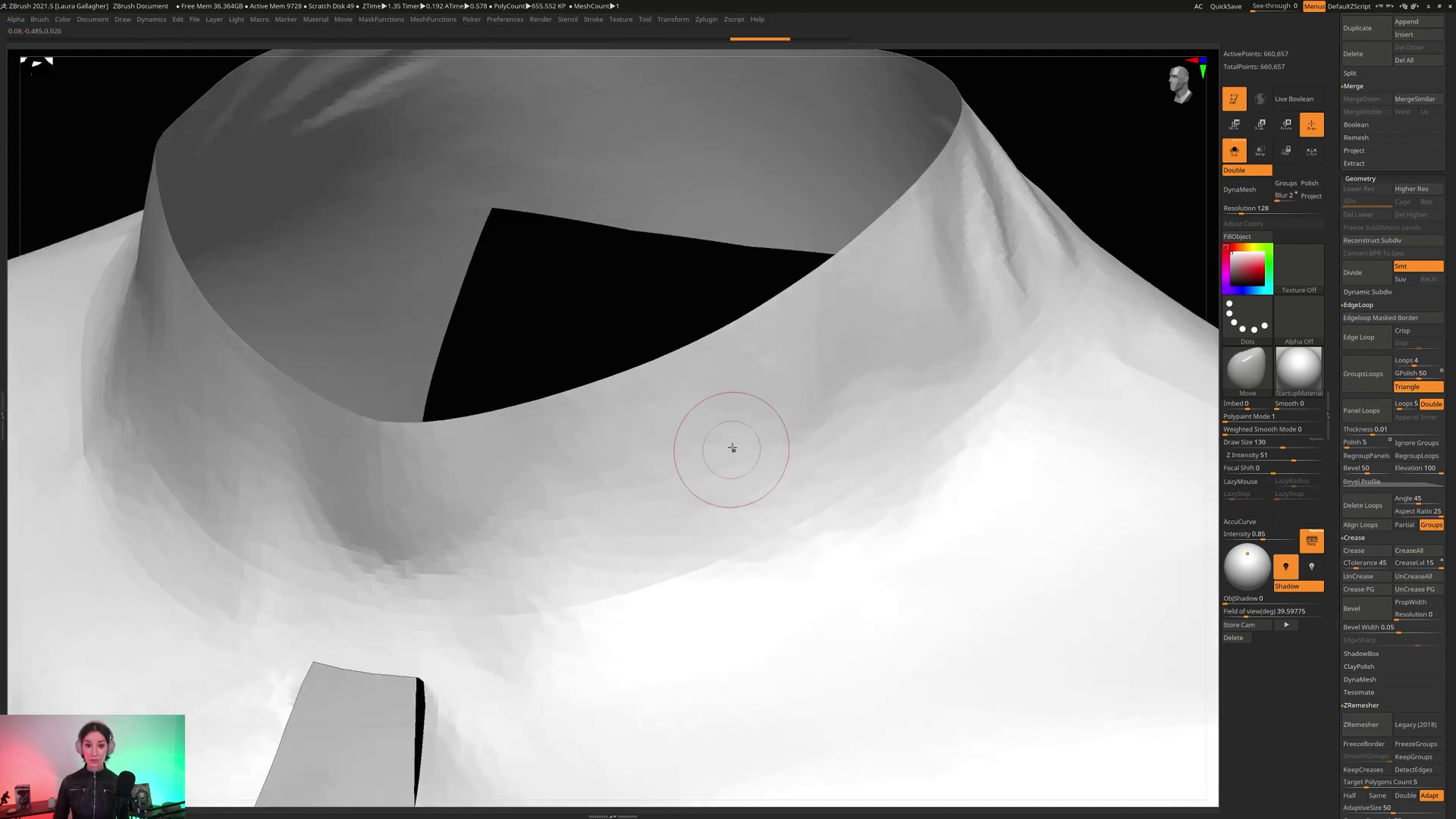
key("shift+f")
right_click_drag(819, 409, 864, 379)
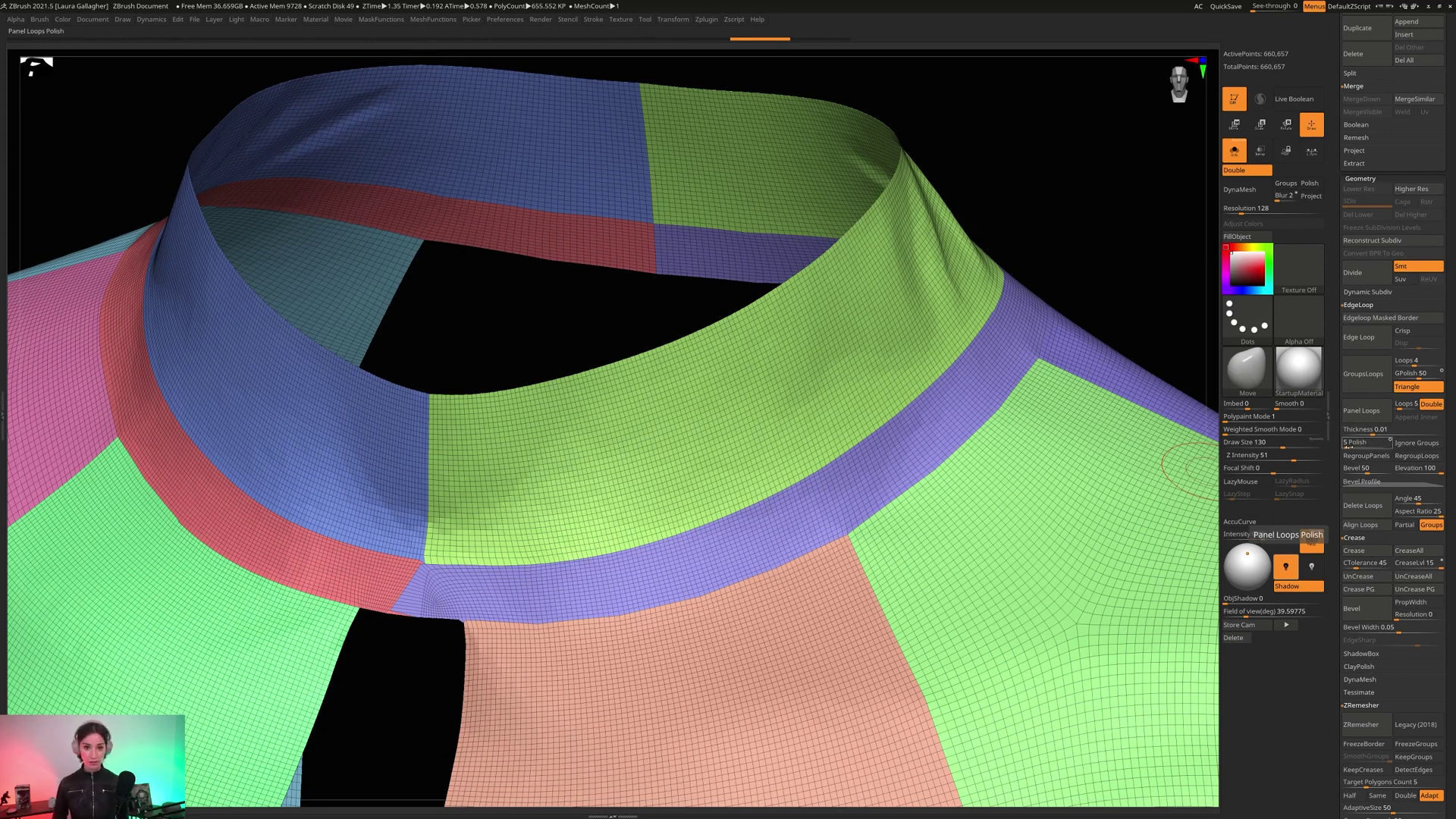
left_click(1357, 443)
type("0")
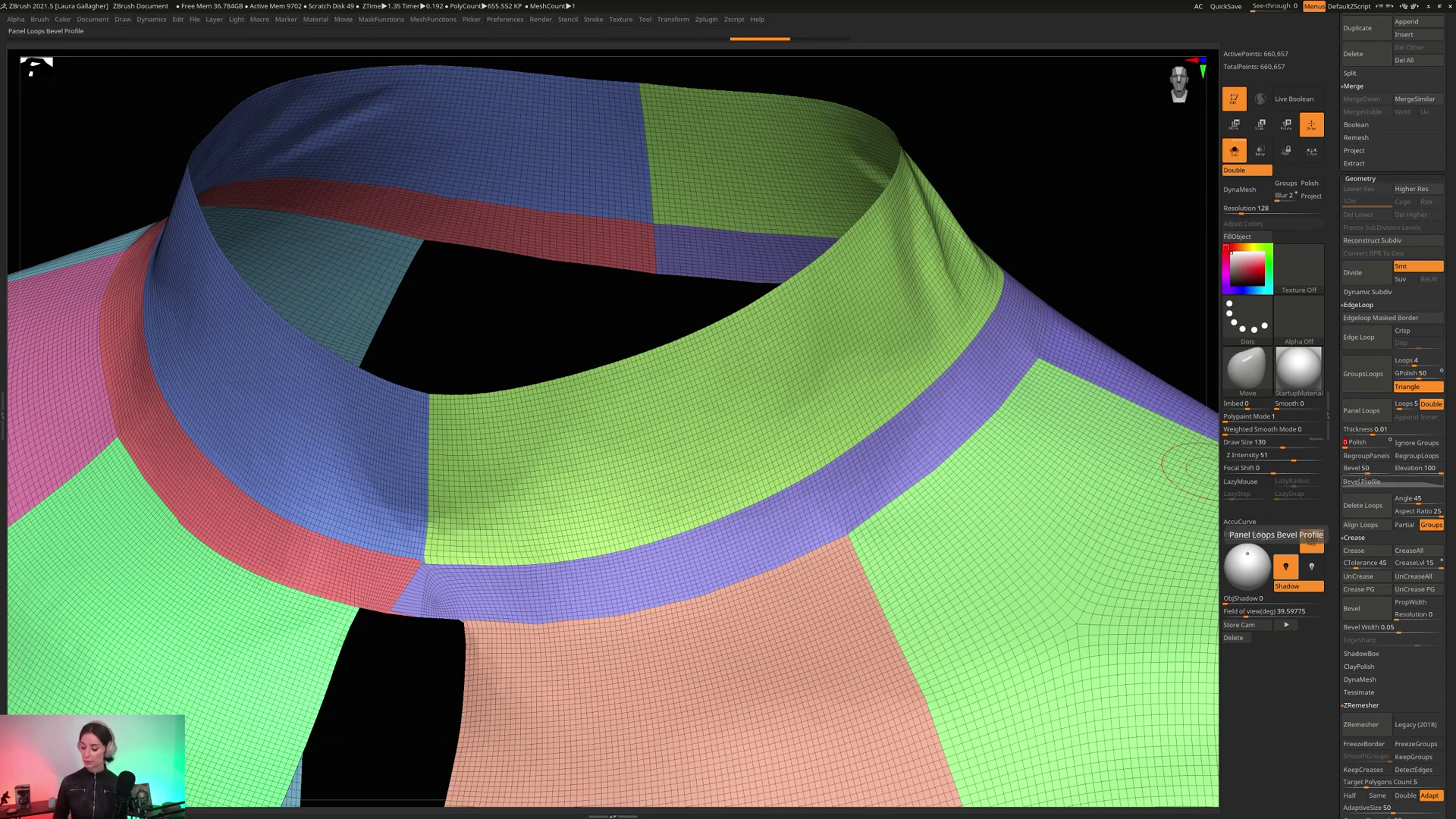
left_click(1415, 468)
left_click(1416, 468)
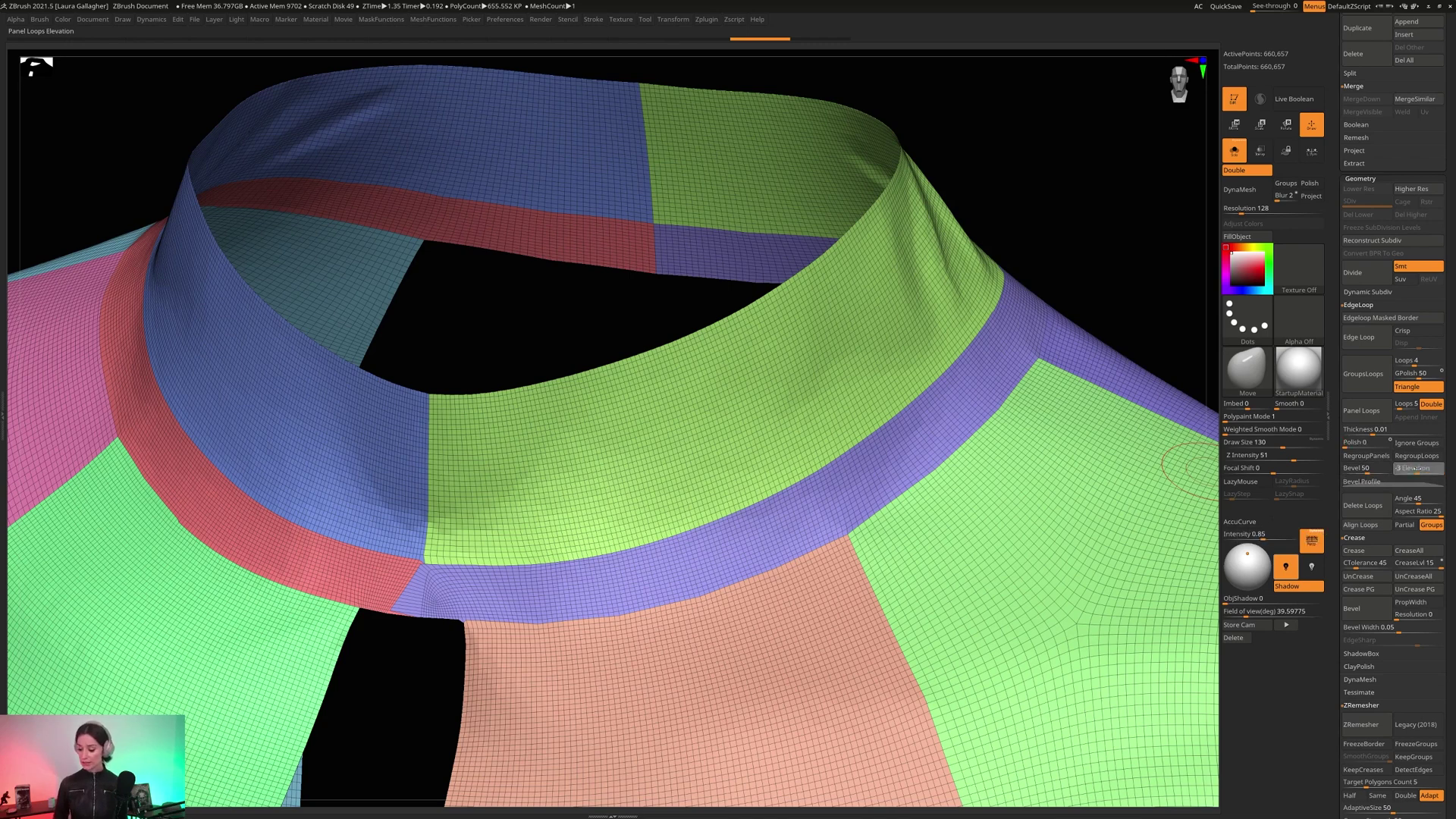
left_click_drag(1420, 469, 1417, 469)
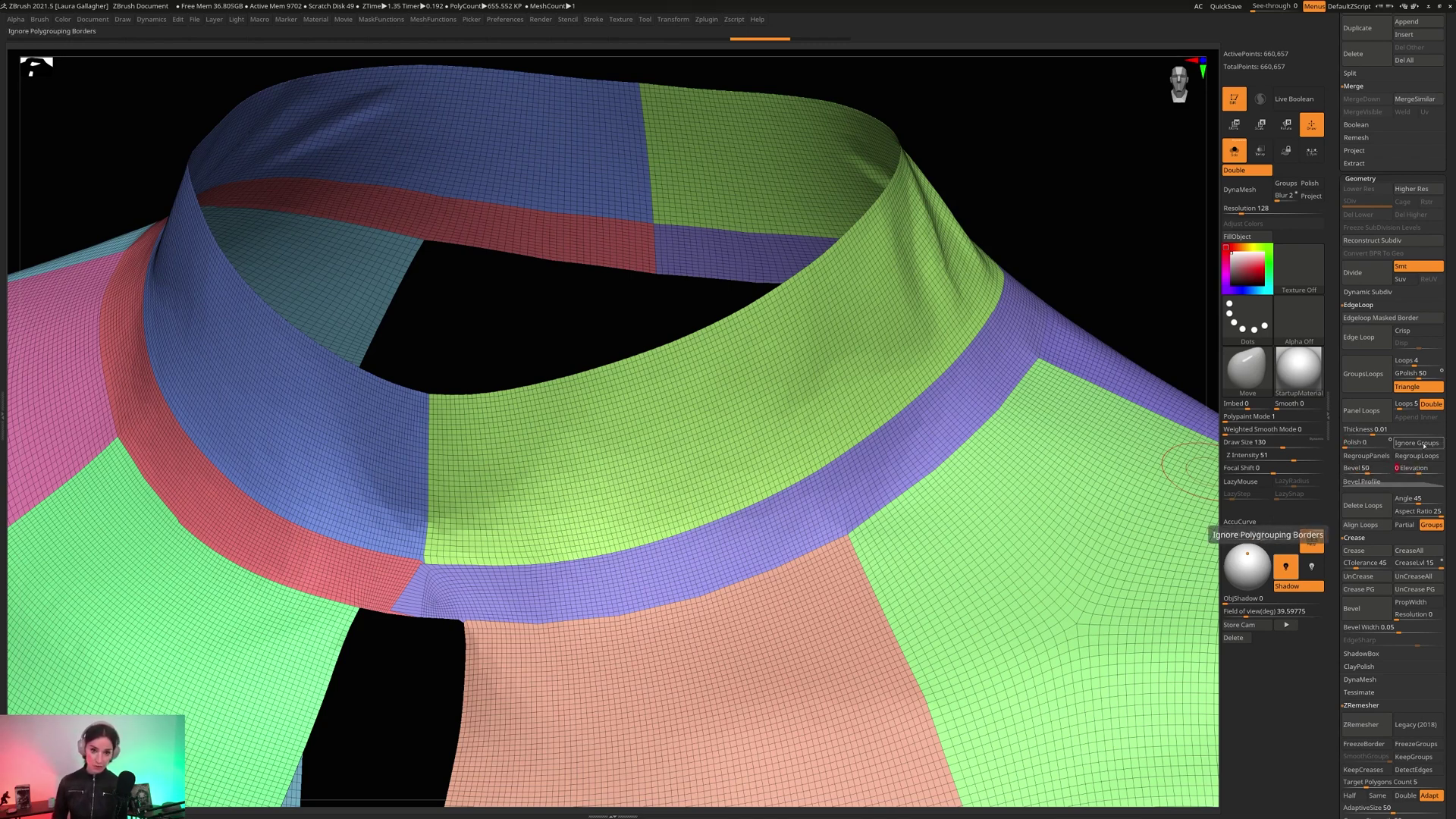
left_click(1424, 443)
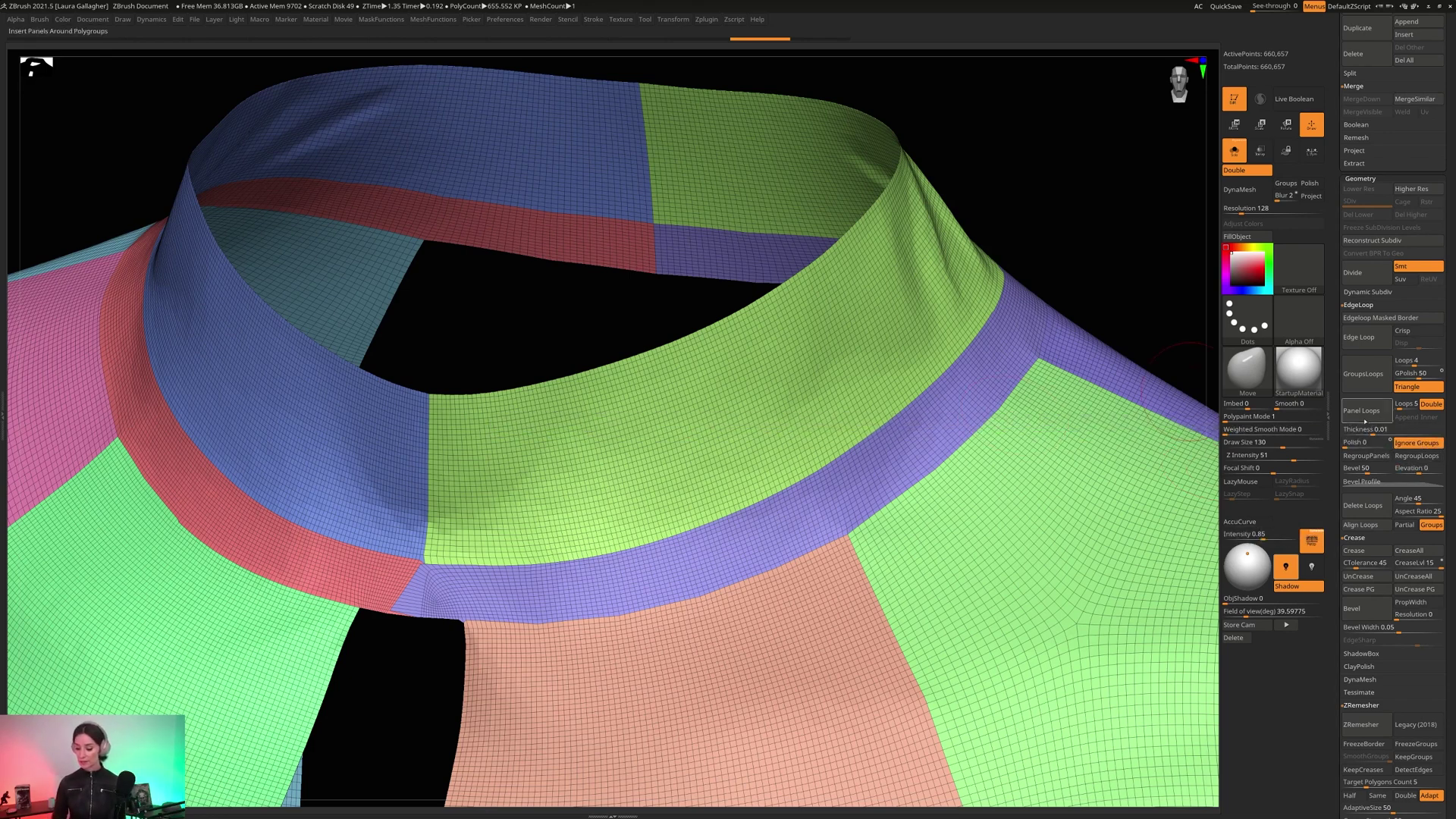
- Try Panel Loops with Ignore Groups on, examine the thickened collar rim, and undo it, leaving the bevel profile curve expanded
key("ctrl+z")
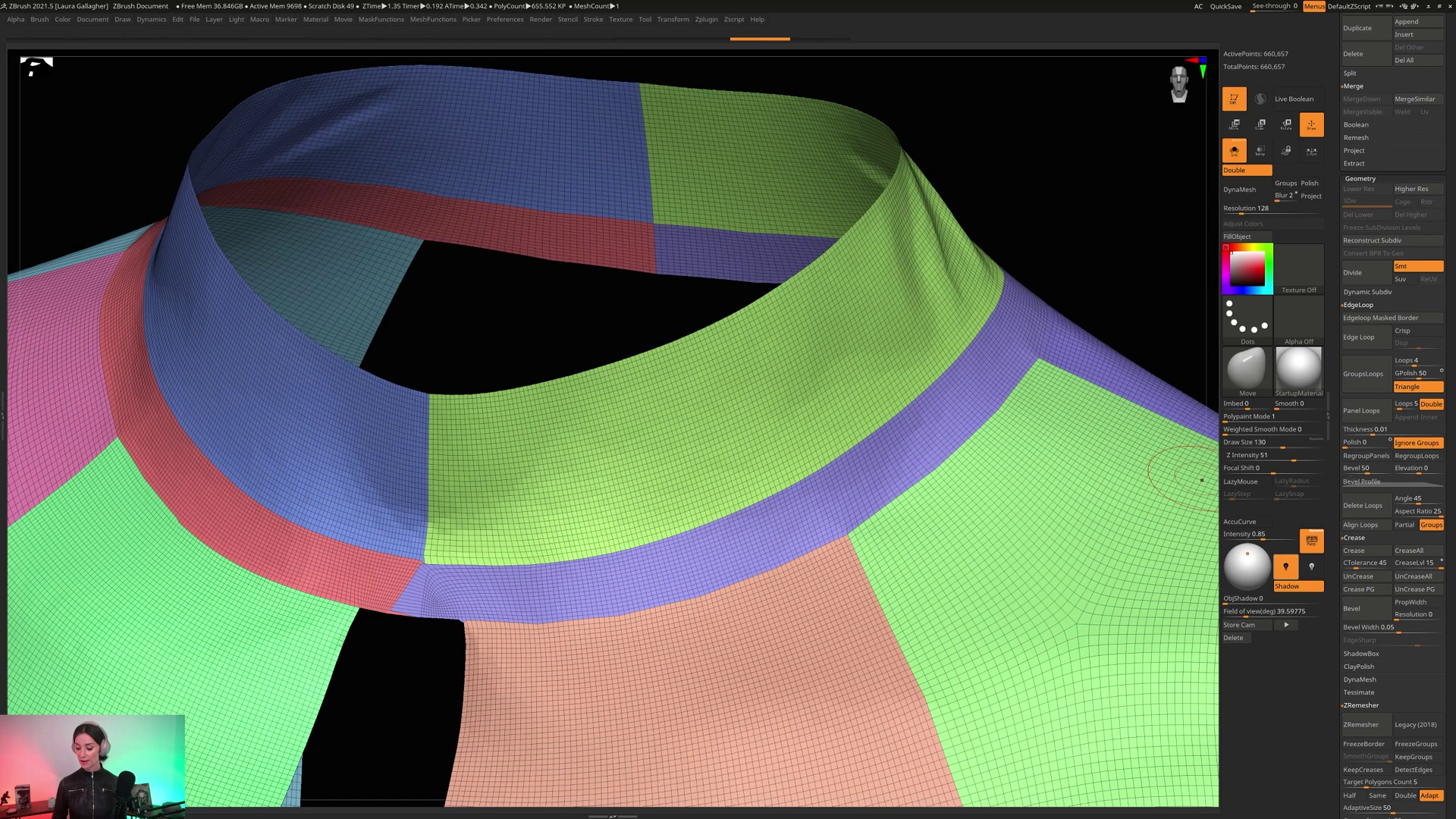
left_click(1362, 480)
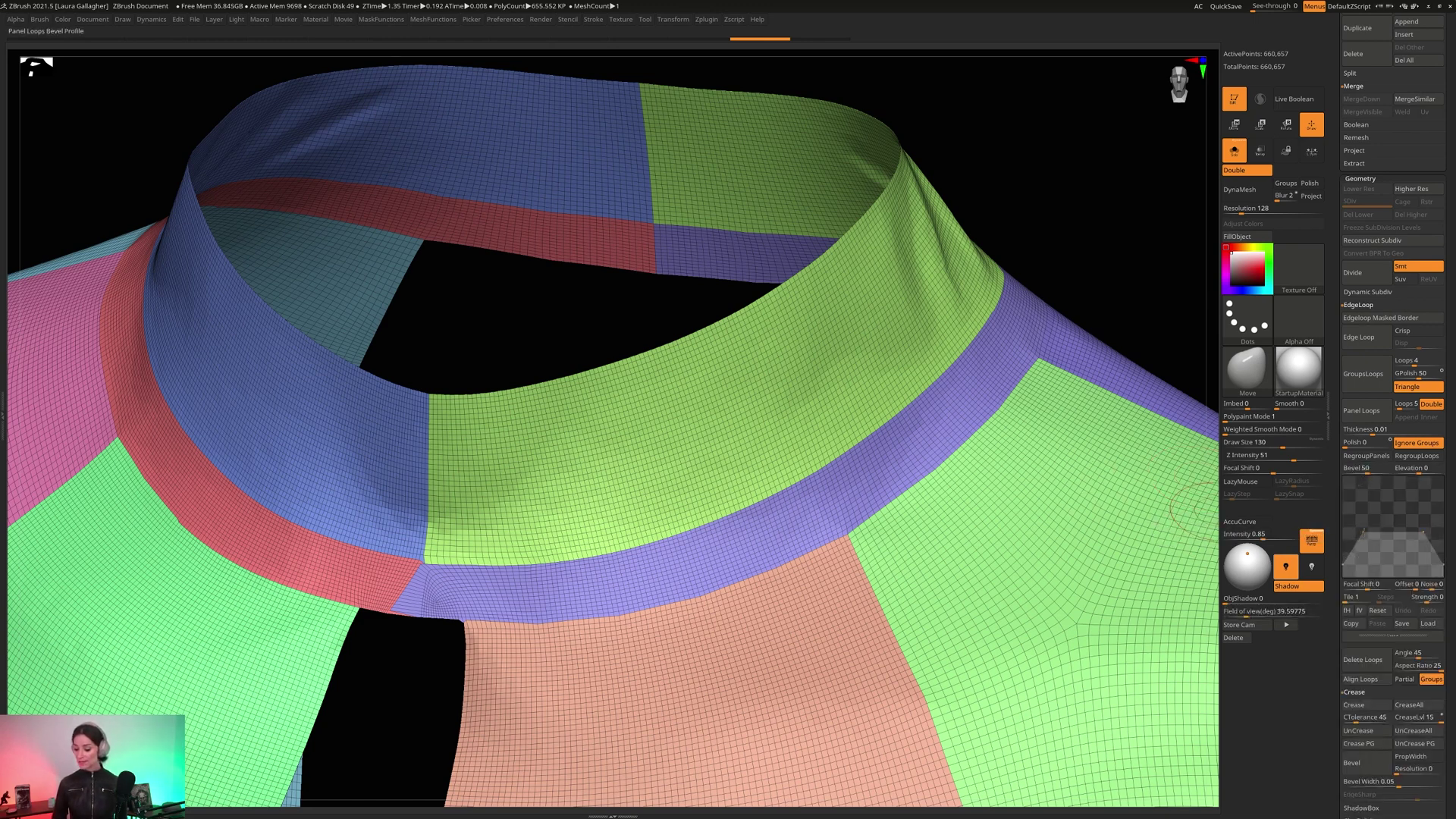
left_click(1361, 412)
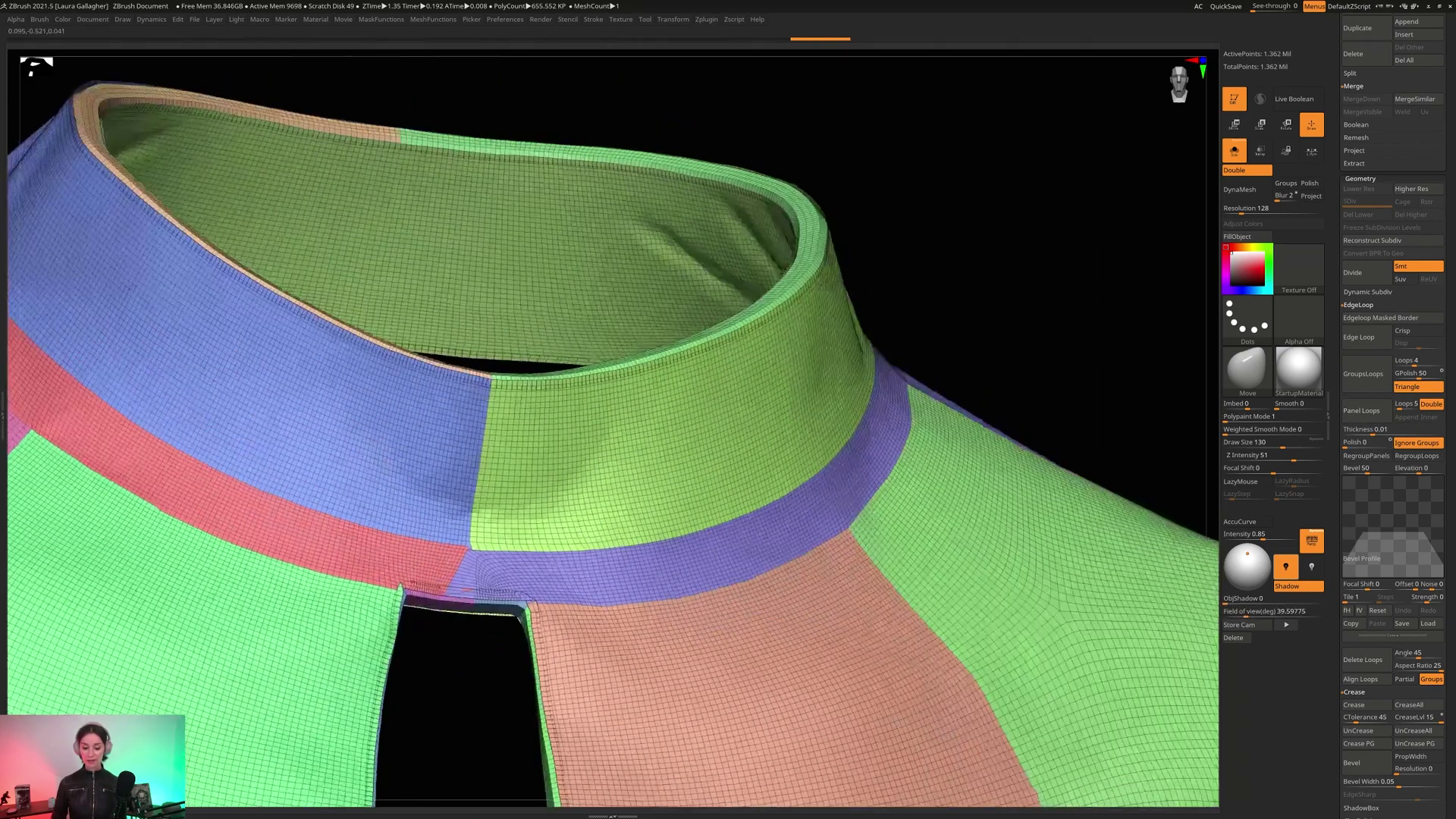
right_click_drag(472, 589, 655, 402, "ctrl")
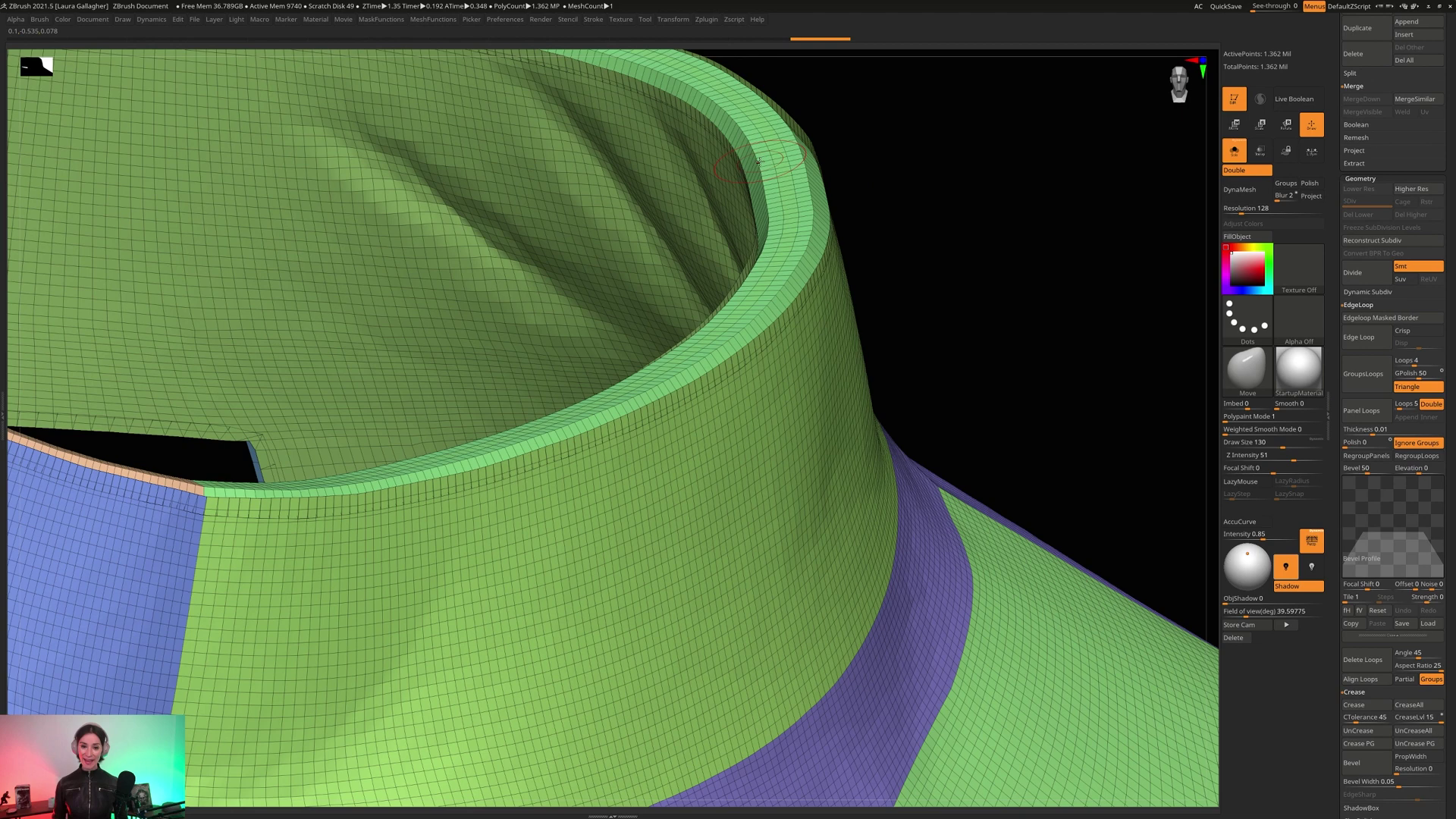
key("ctrl+z")
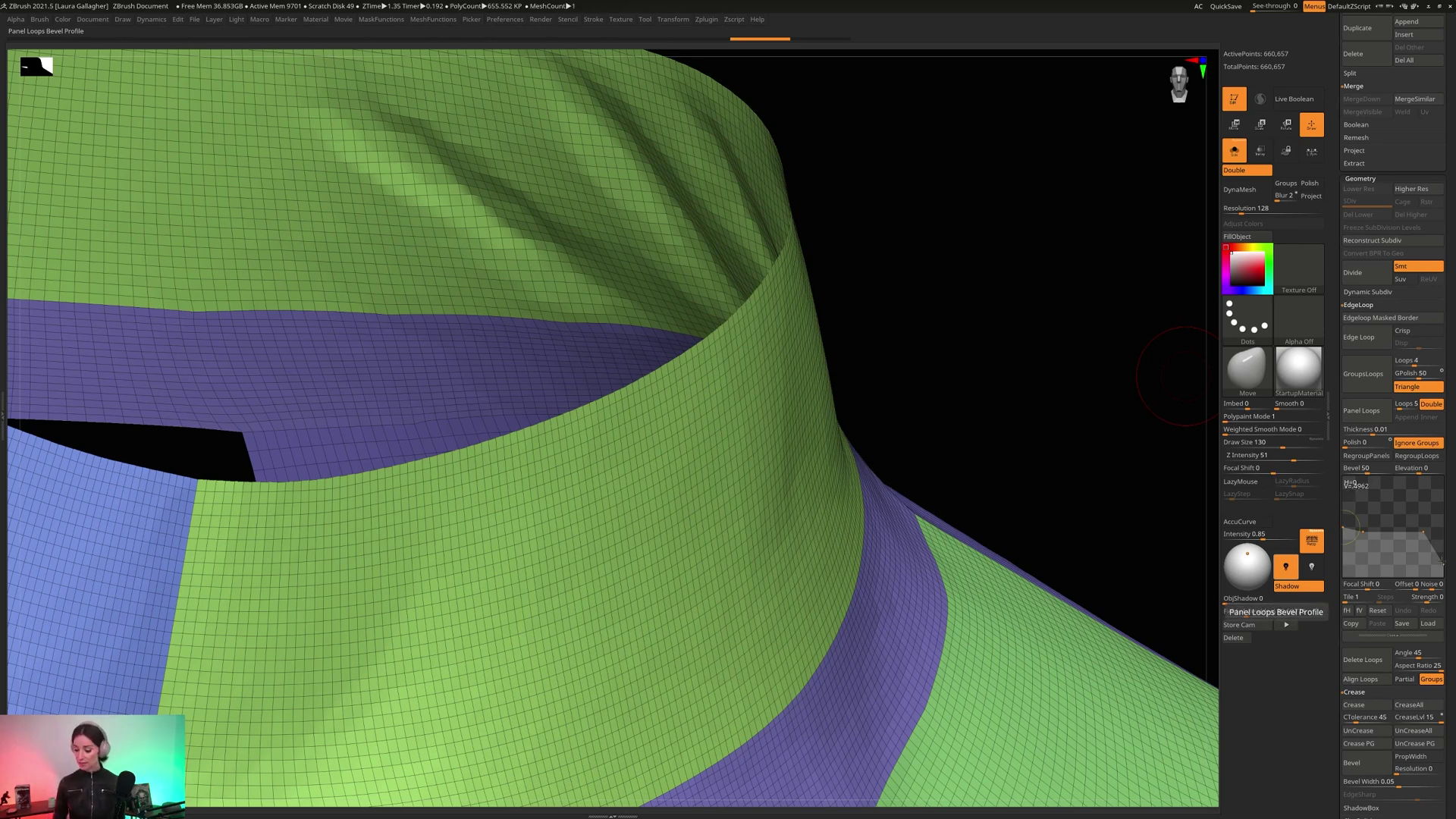
- Reshape the Panel Loops bevel profile curve into a rounded arch
left_click_drag(1441, 561, 1375, 486)
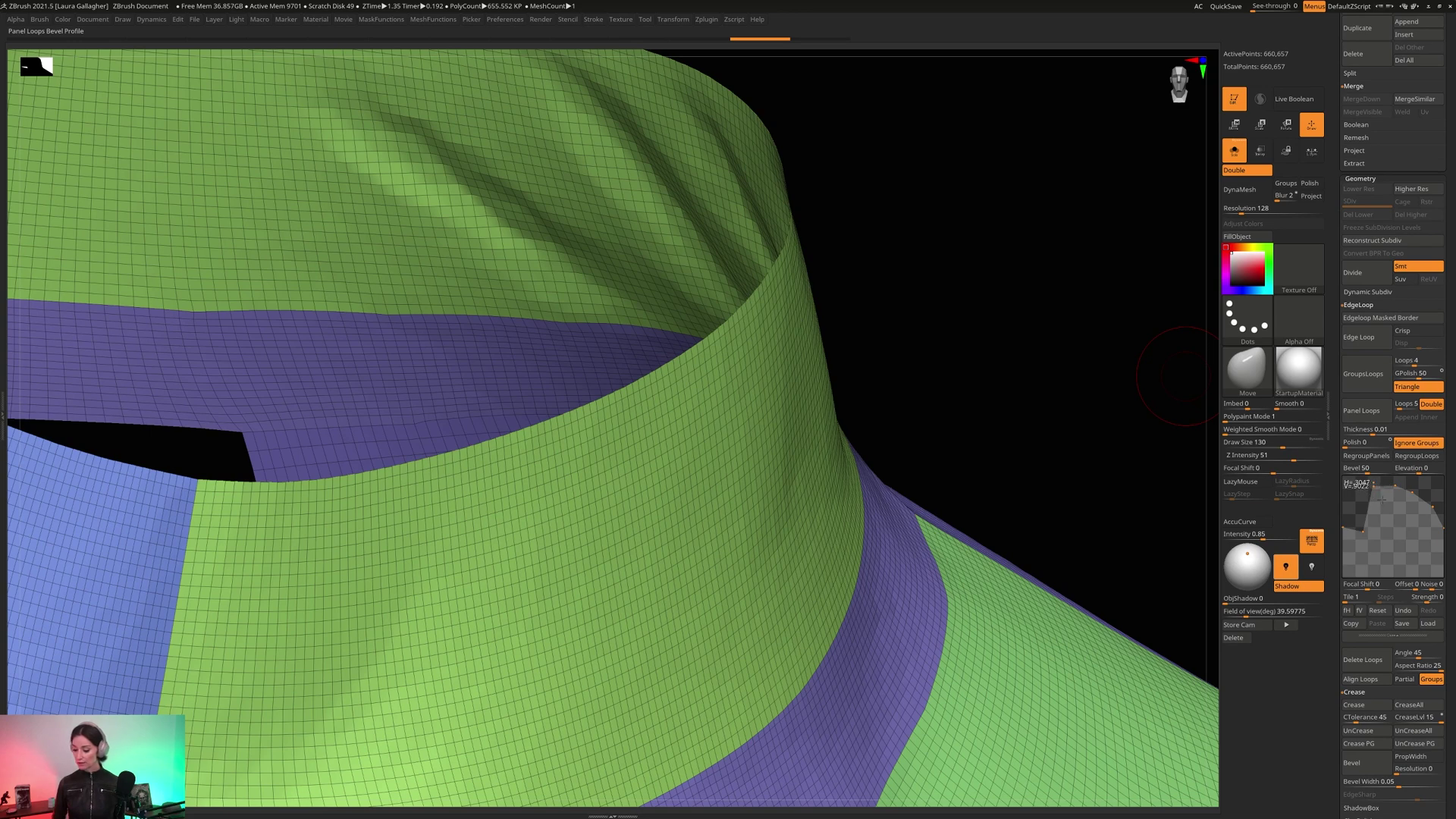
left_click_drag(1361, 543, 1355, 494)
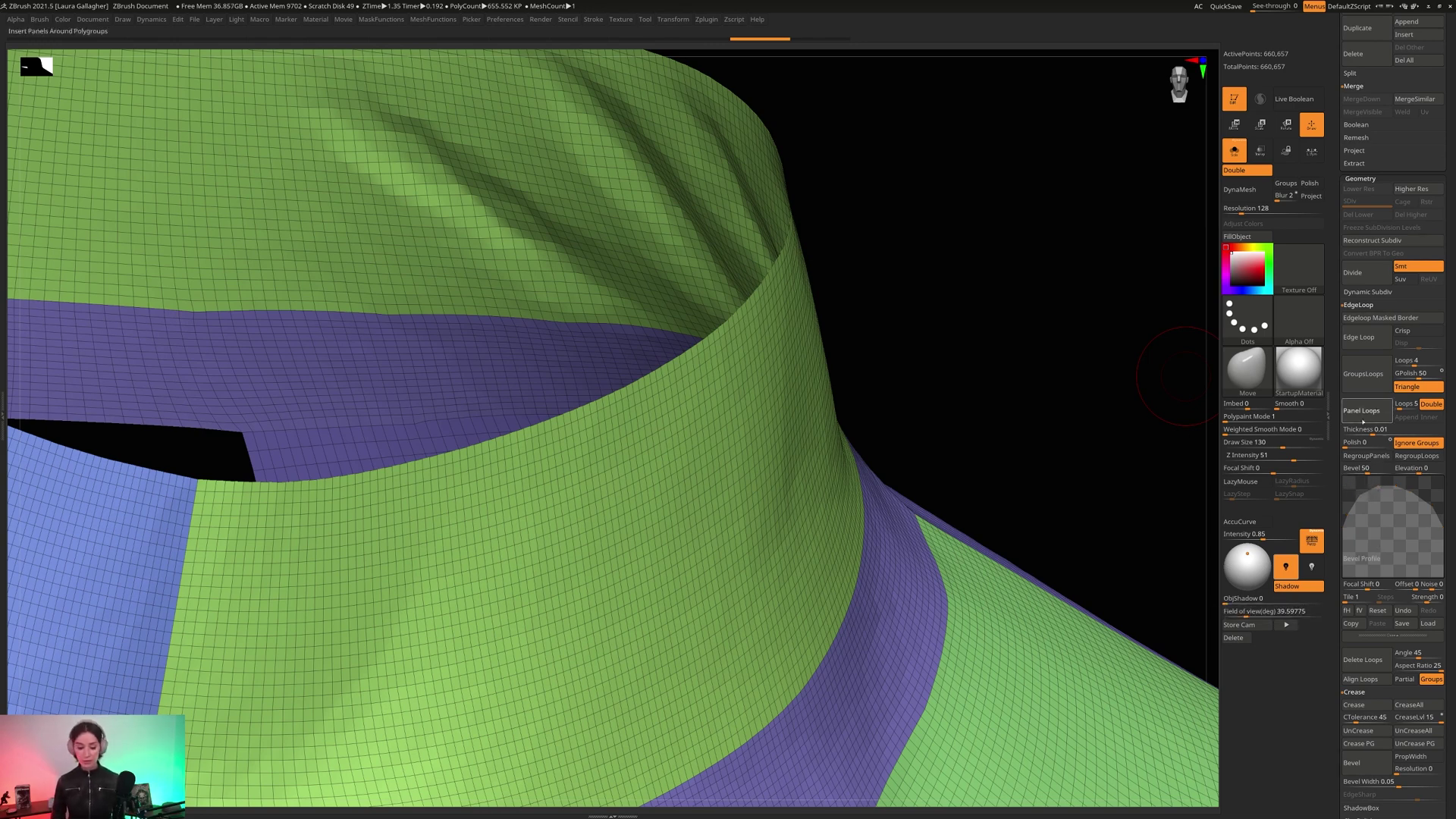
- Try Panel Loops with the arched bevel profile, test Reconstruct Subdiv on the thickened garment, and undo the panels
left_click(1375, 410)
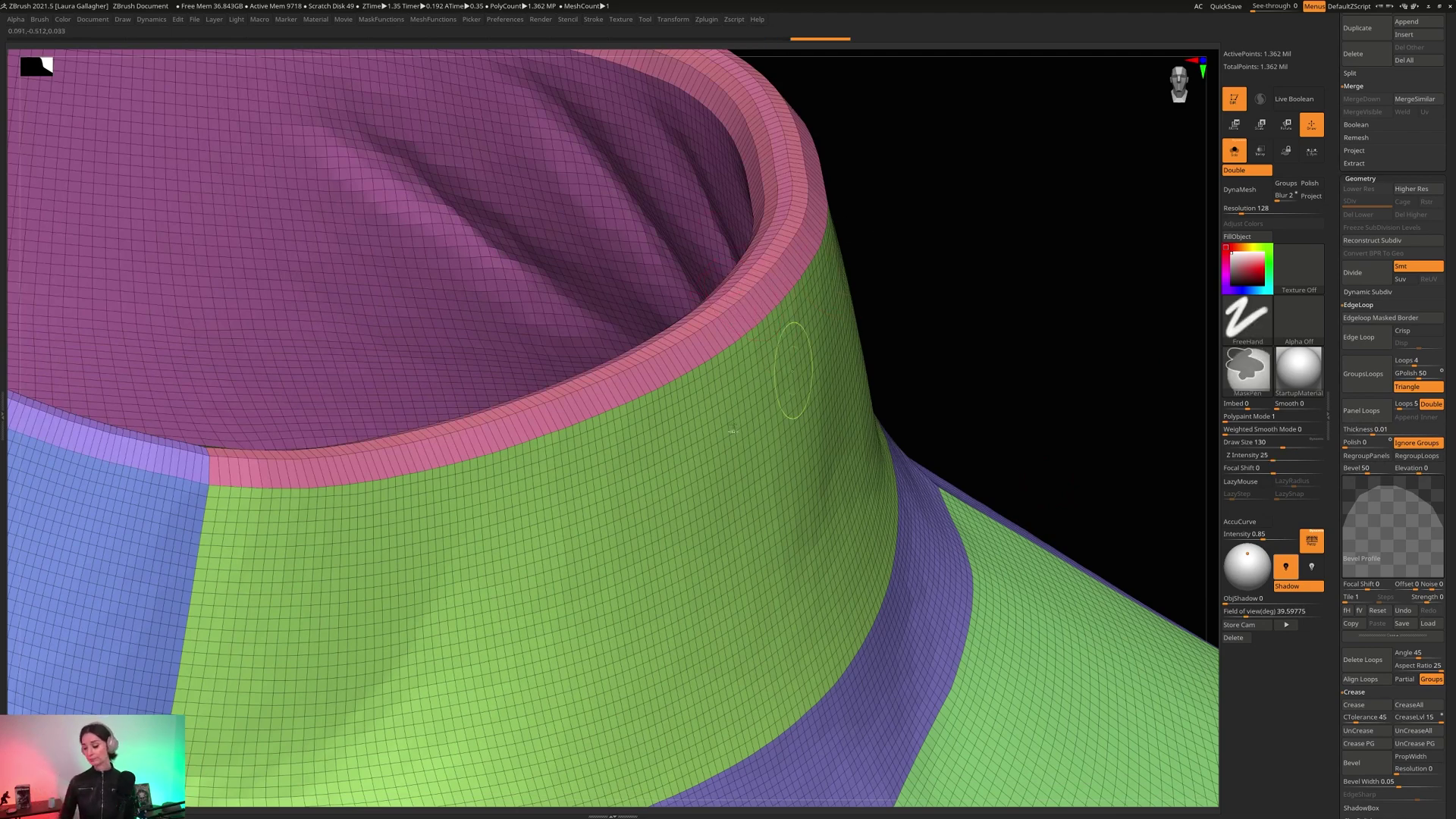
key("ctrl+z")
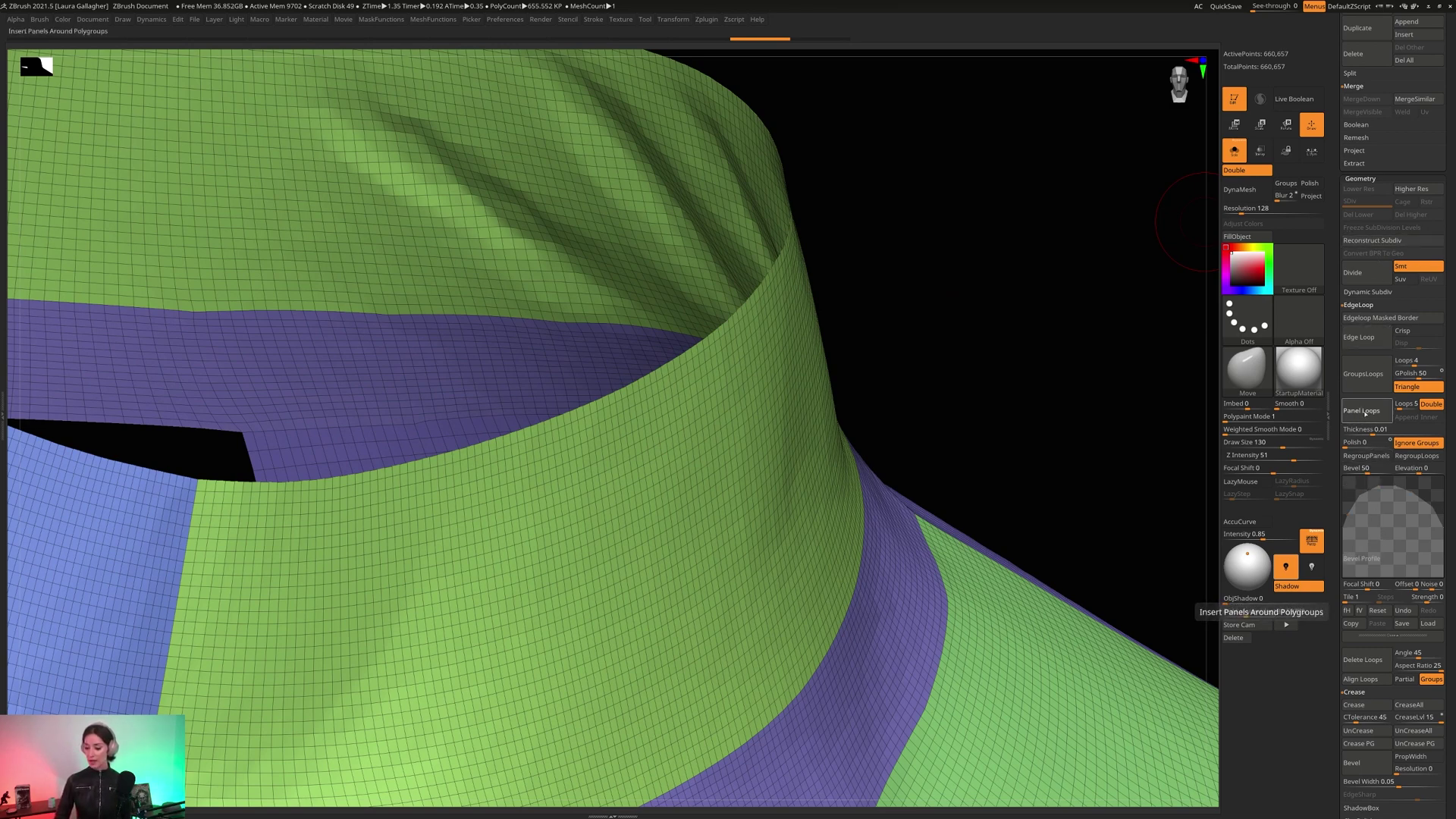
left_click(1365, 411)
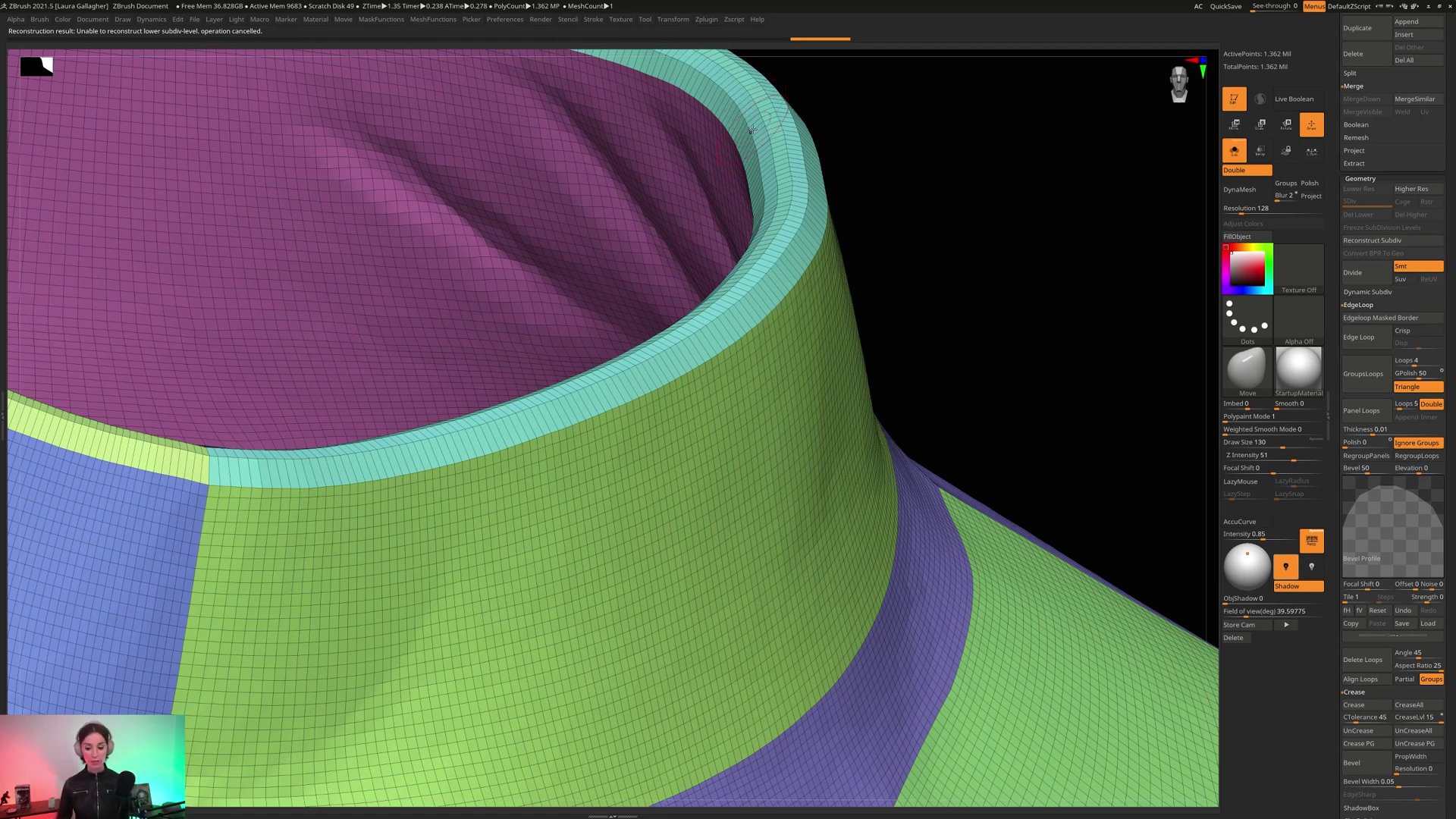
key("ctrl+z")
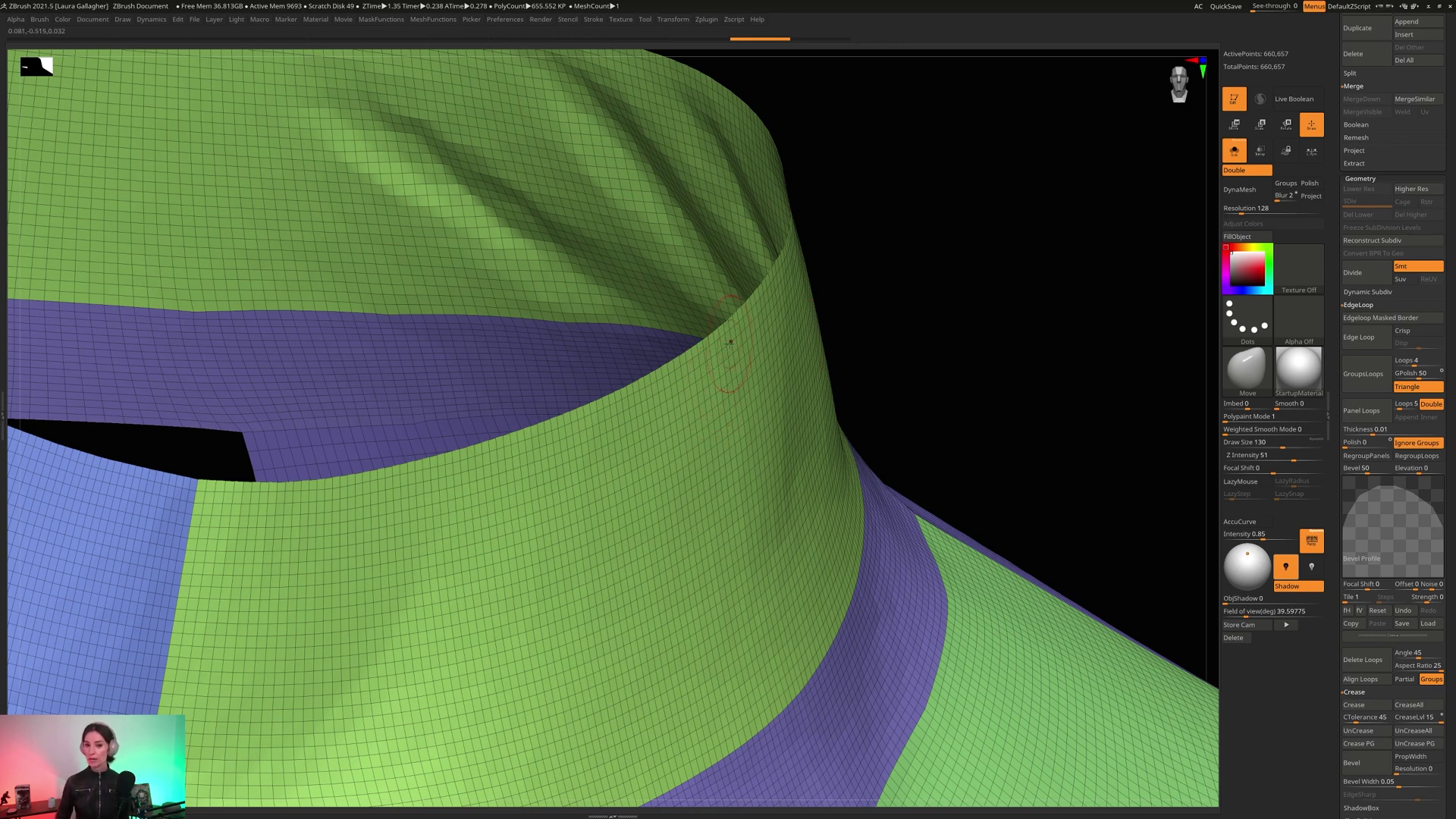
- Test Reconstruct Subdiv twice on the unthickened garment, check the coarser collar topology, and undo back to the single-level mesh
left_click(1368, 240)
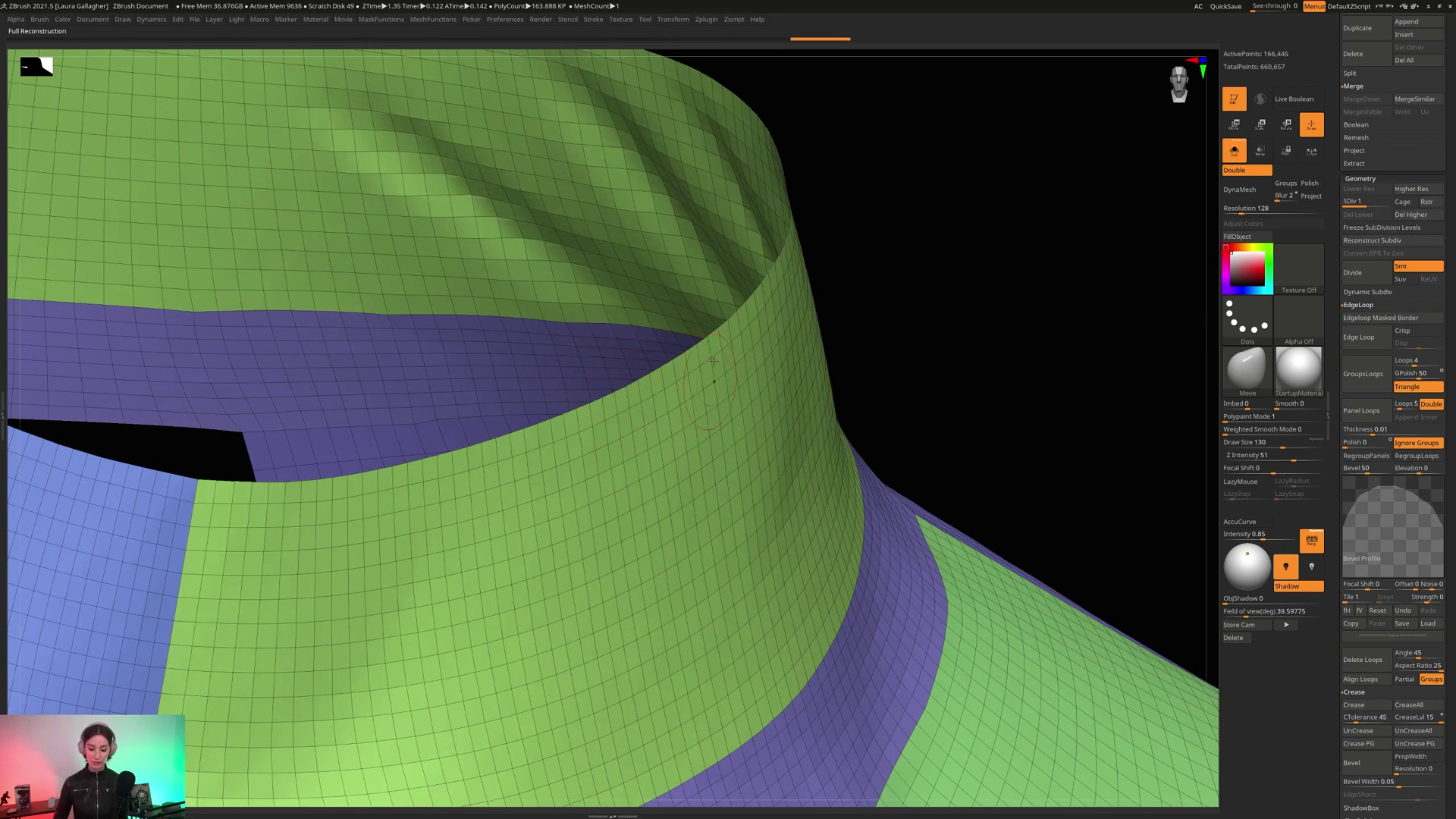
key("ctrl+z")
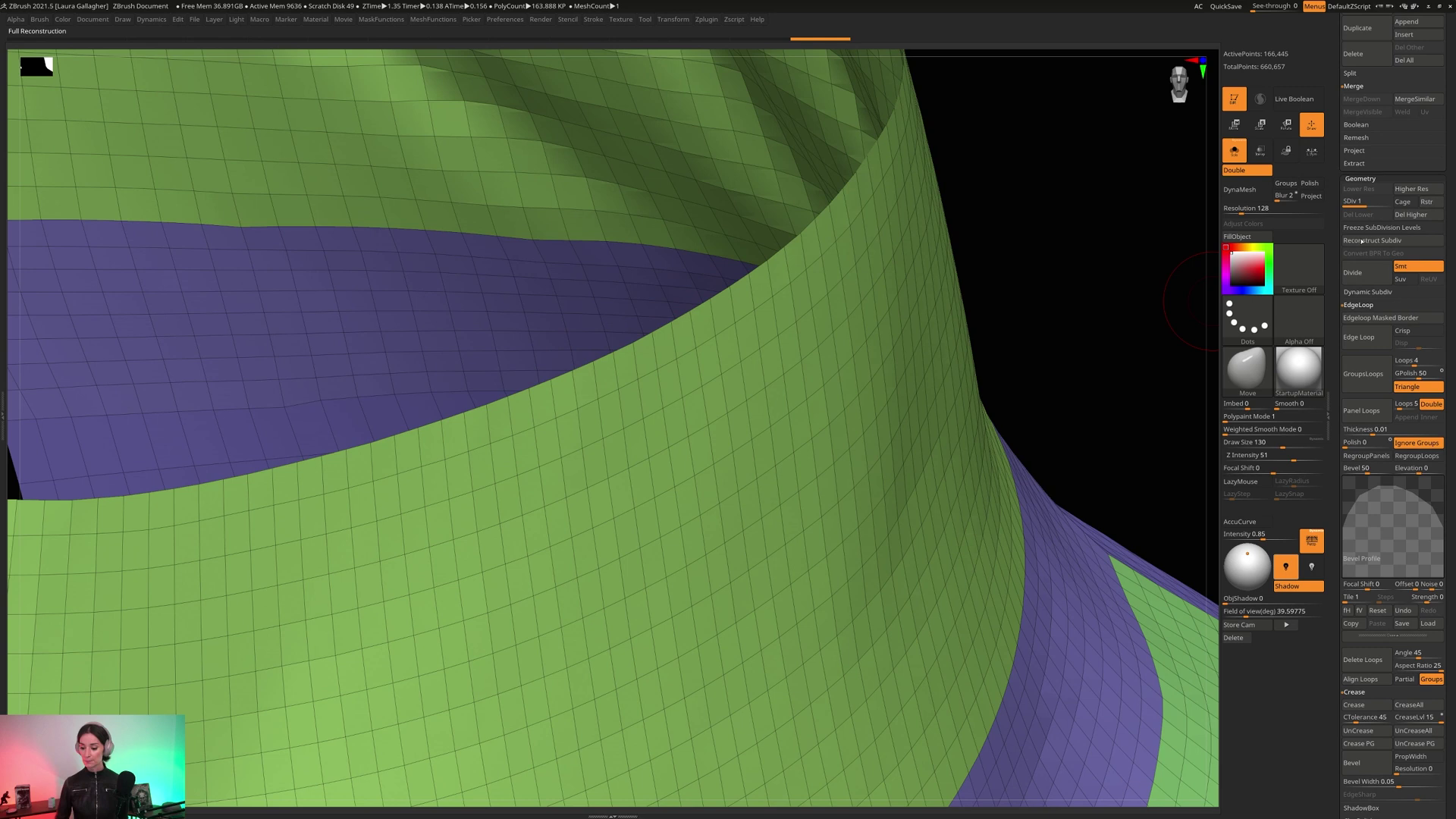
left_click(1362, 242)
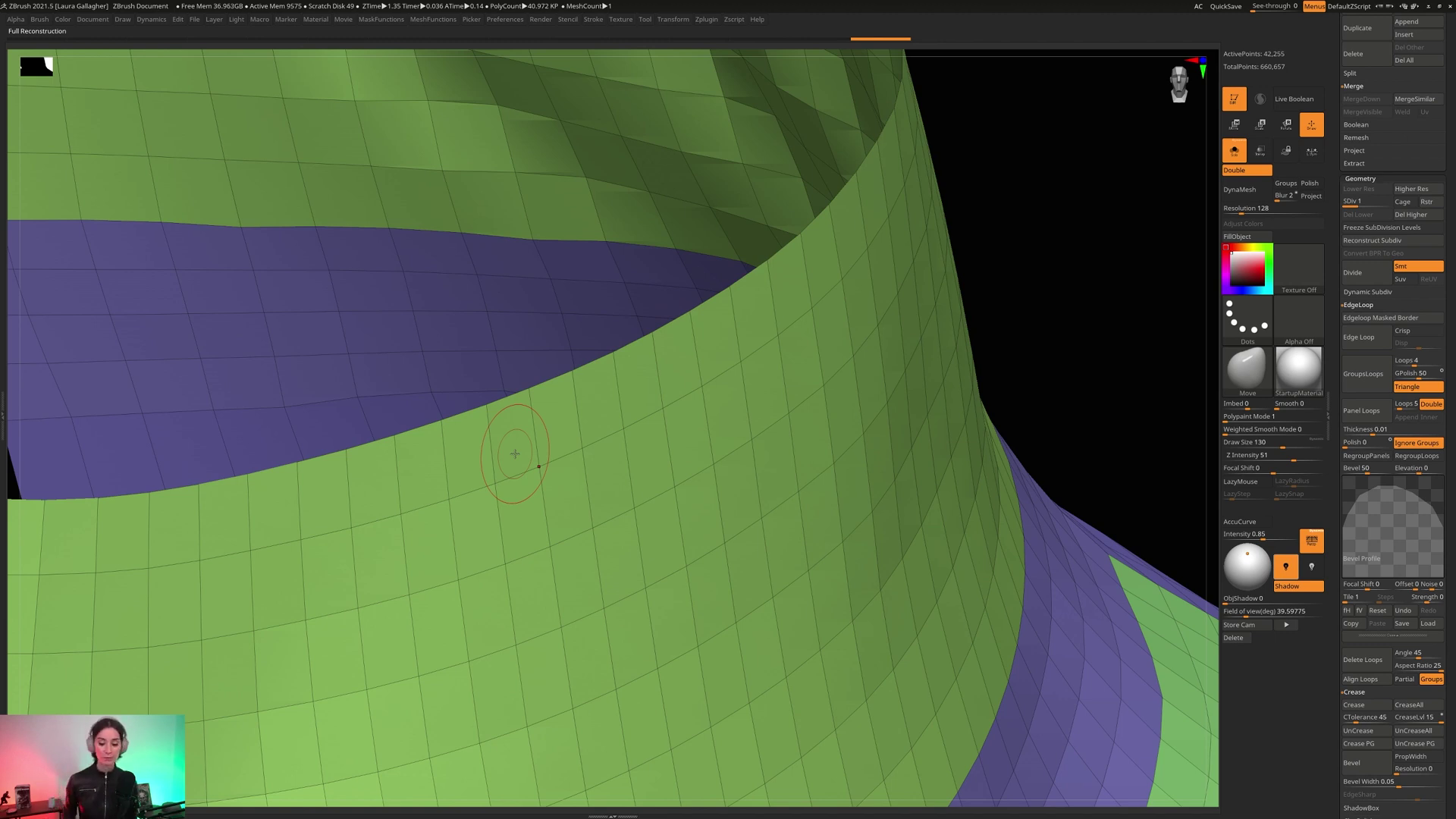
key("ctrl+z")
key("ctrl+z")
key("ctrl+z")
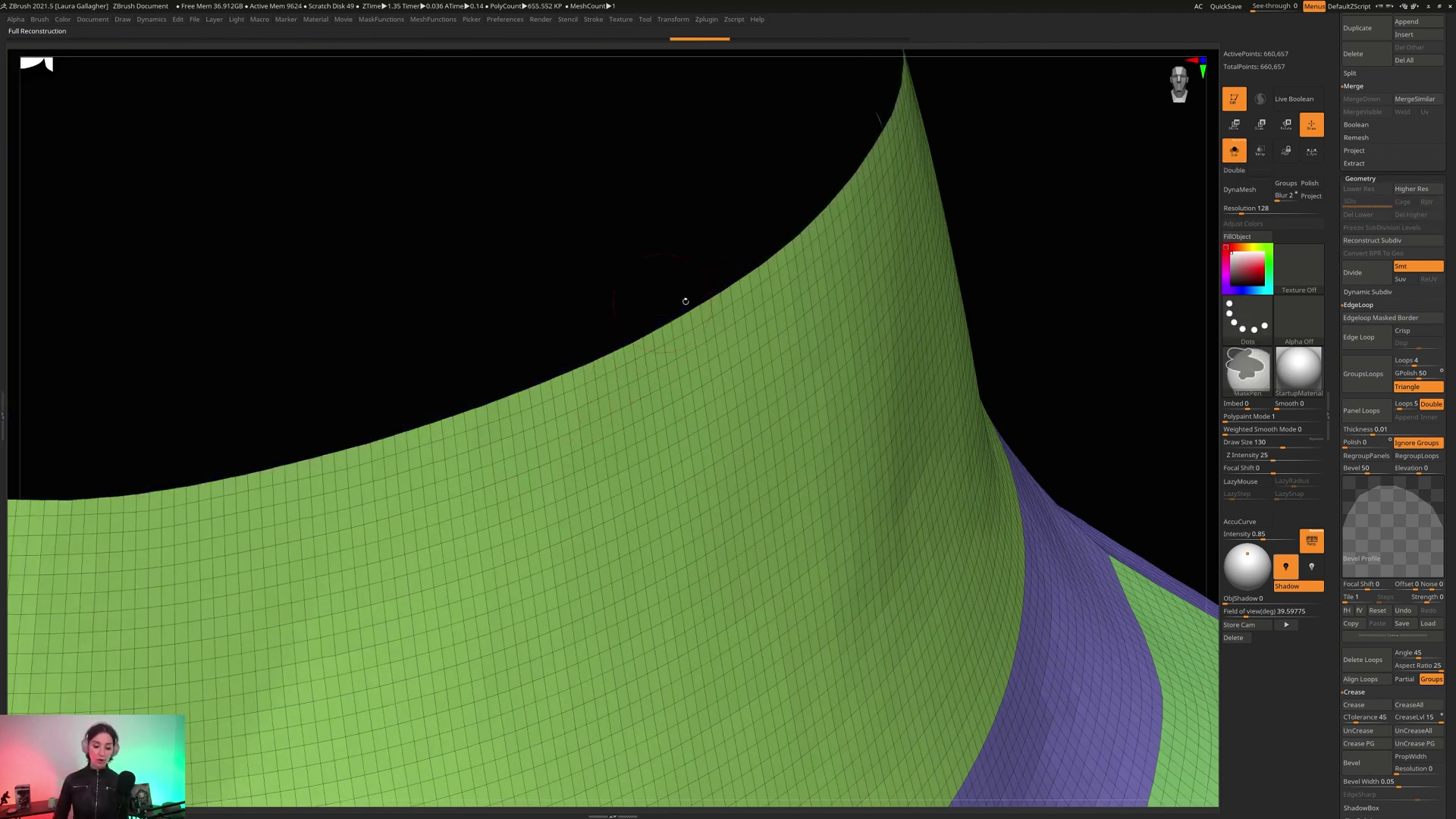
- Switch to Maya, review the Smooth options and their division levels for the low-res garment without applying them, and return to ZBrush
mouse_move(793, 432)
right_mouse_down("alt")
mouse_move(798, 363)
mouse_move(776, 400)
mouse_move(798, 420)
right_mouse_up("alt")
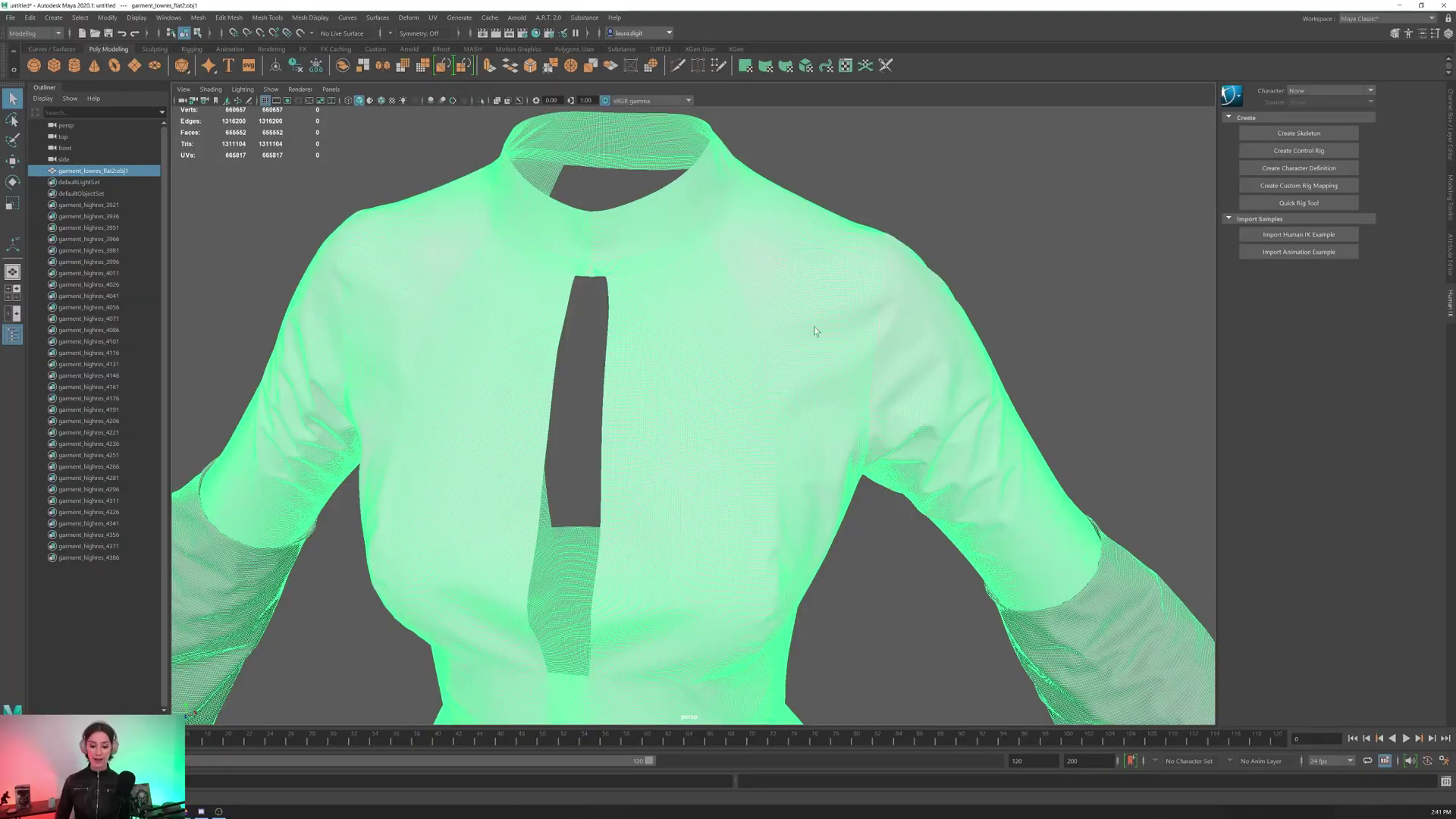
middle_click_drag(774, 285, 712, 309, "alt")
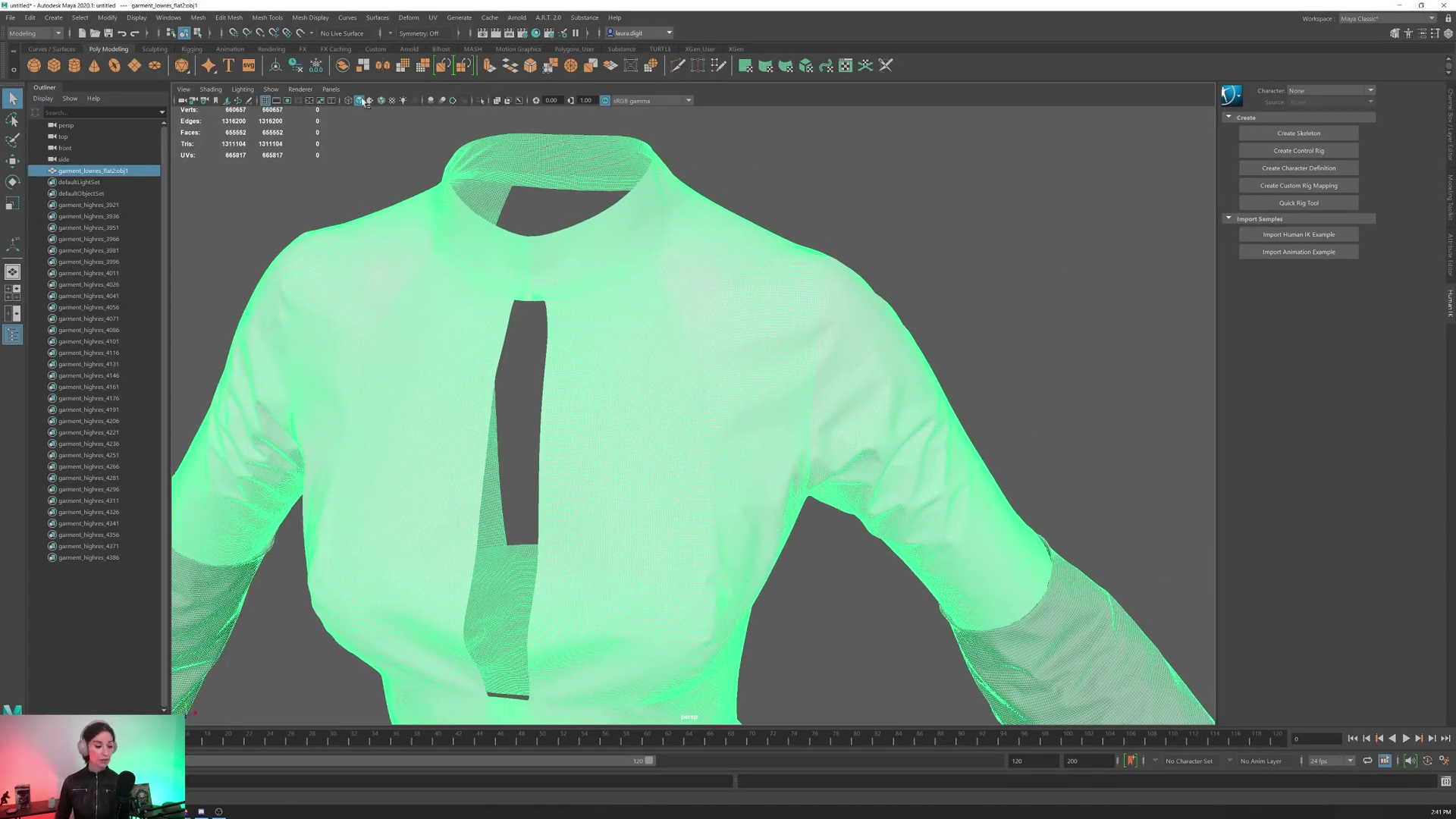
left_click(198, 17)
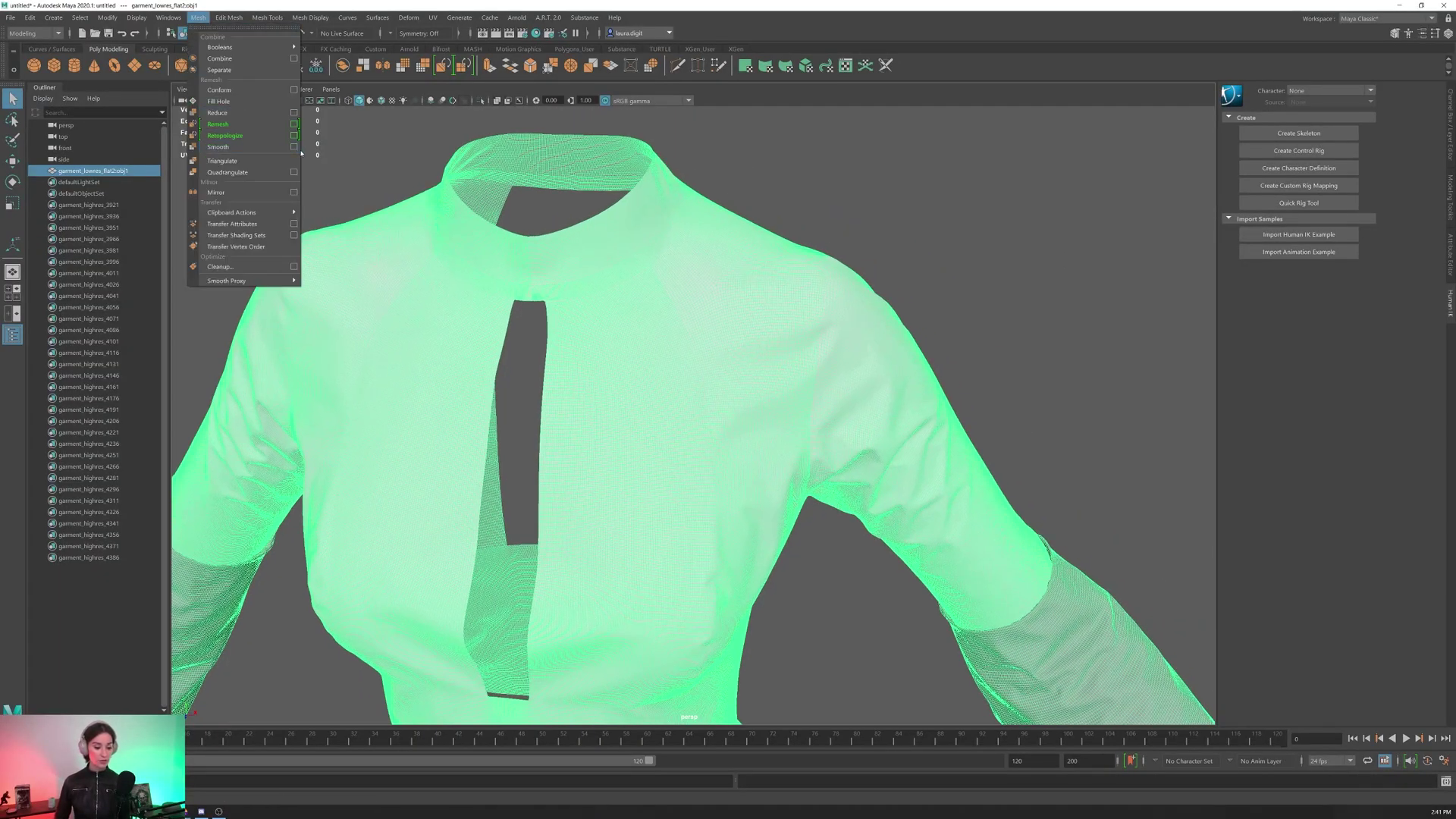
left_click(295, 146)
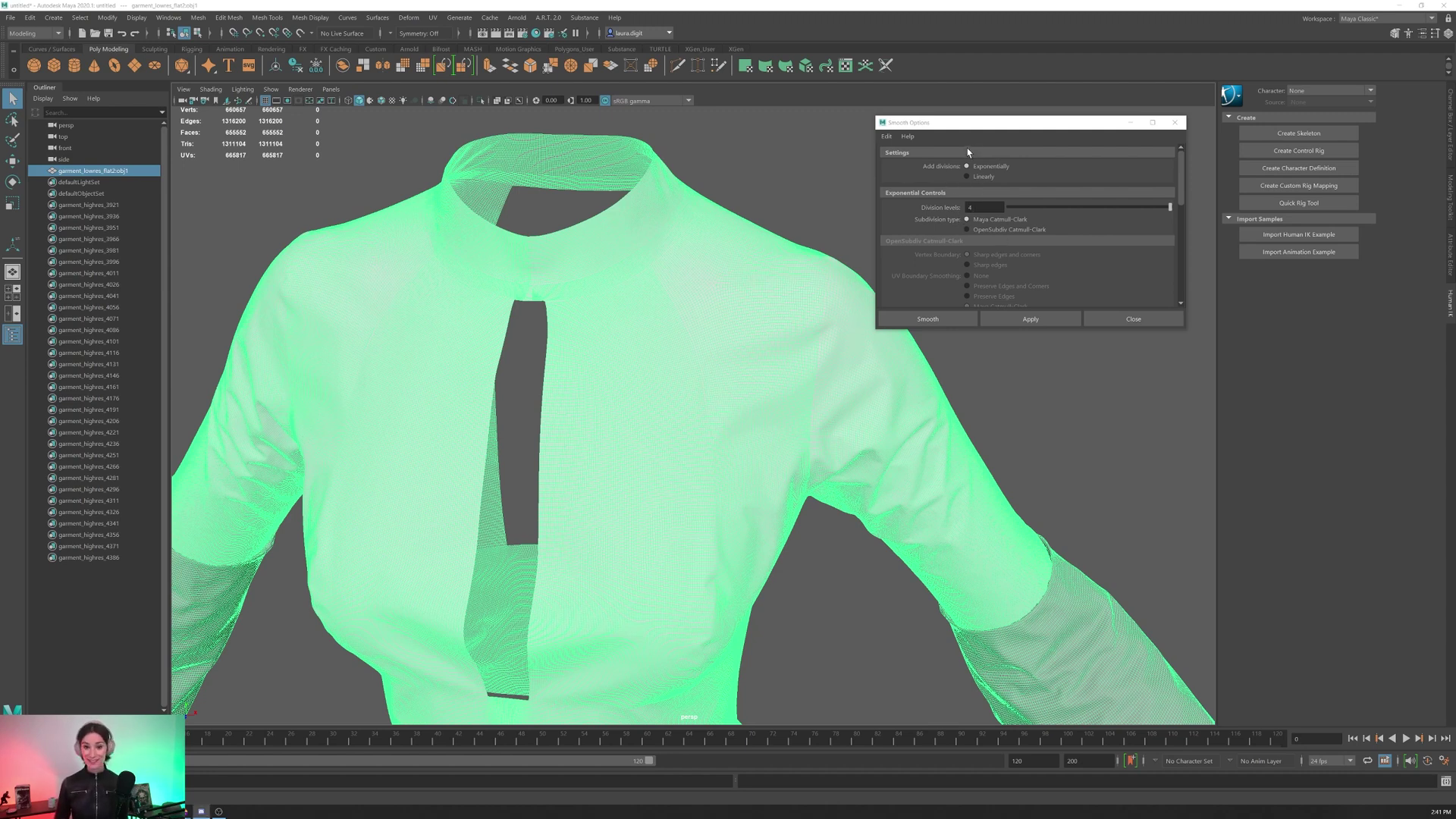
left_click(1130, 122)
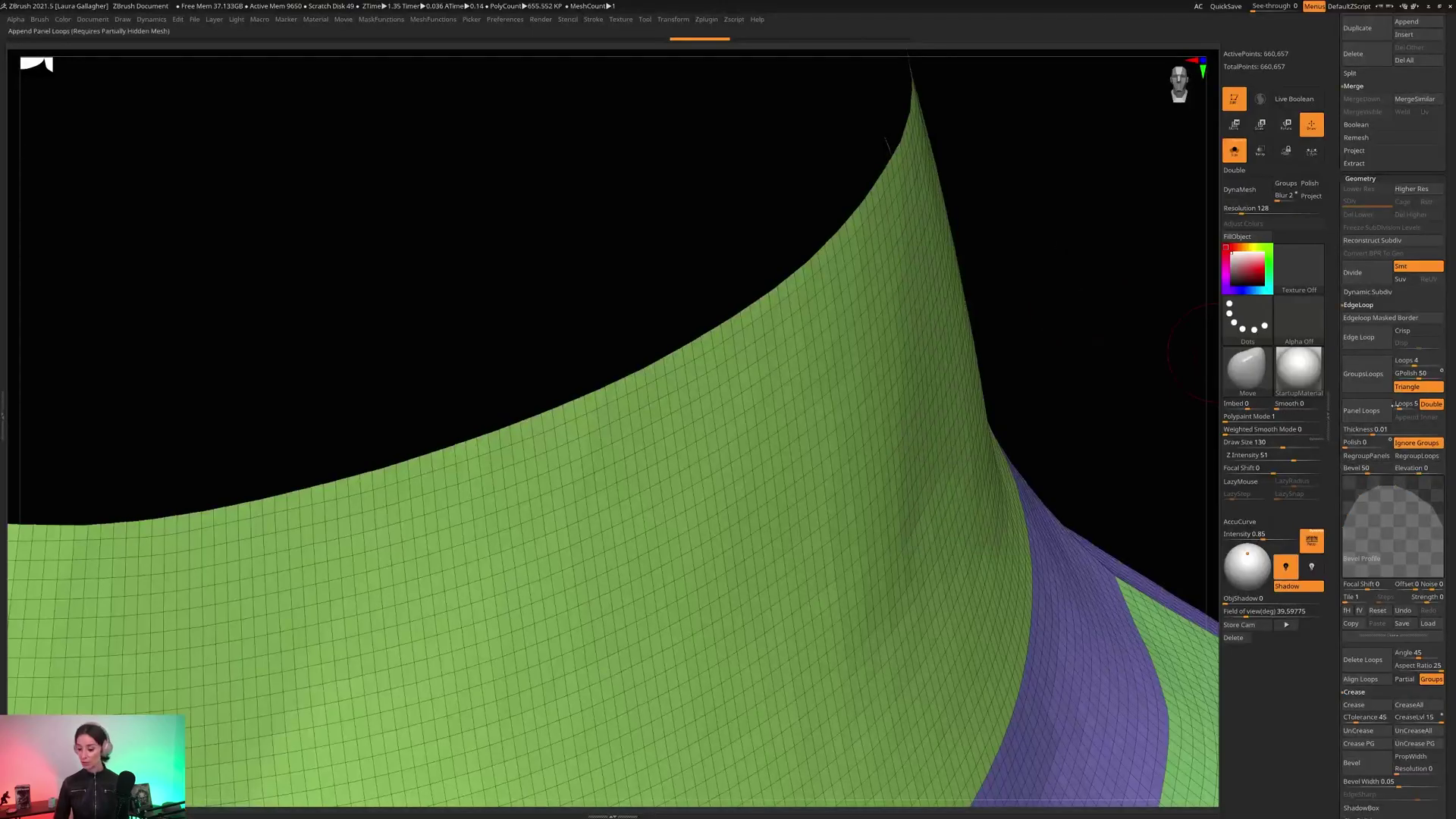
- Raise the Panel Loops loop count, thicken the garment with Panel Loops, and view the rounded collar rim without polyframe
left_click(1404, 404)
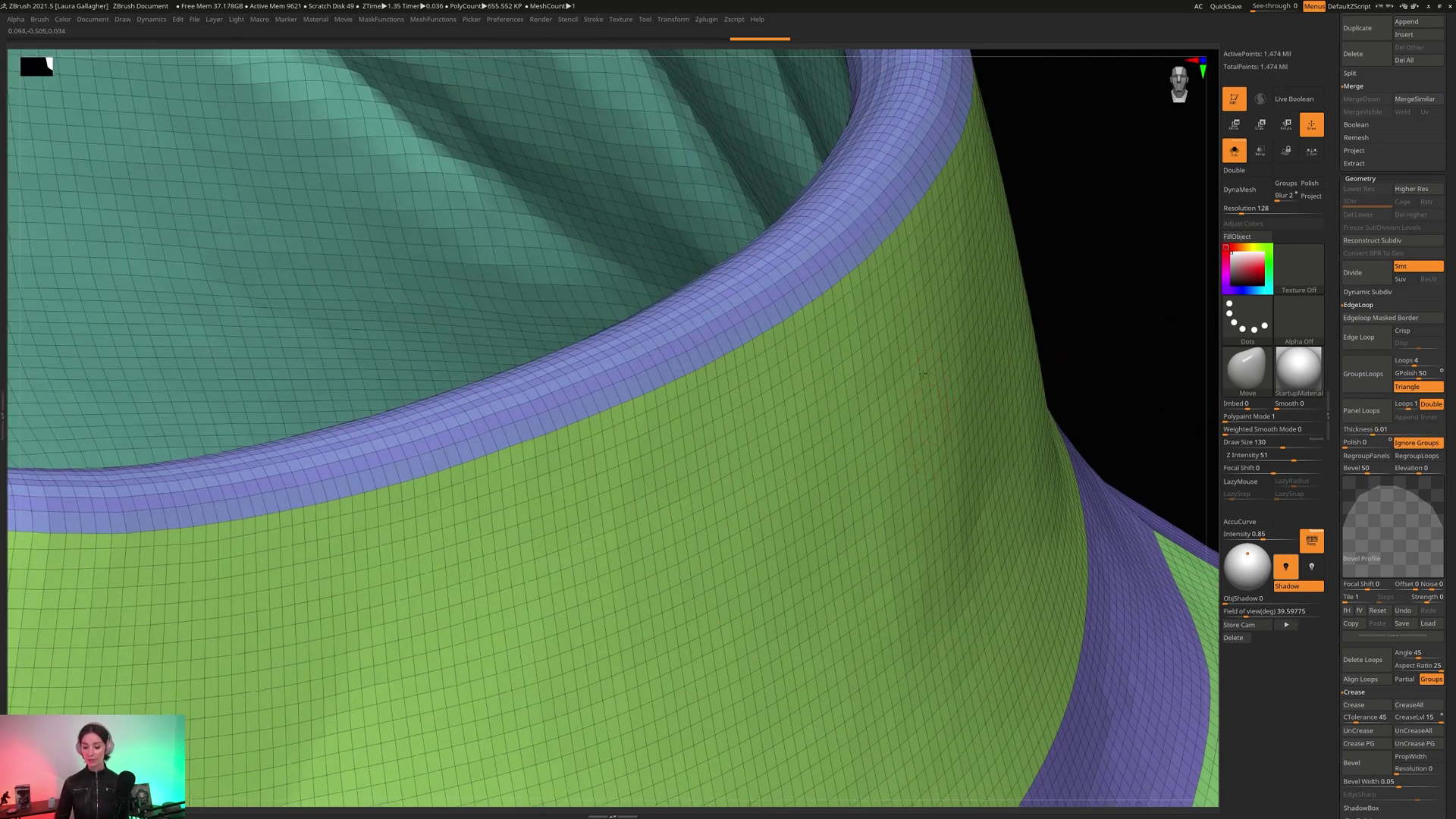
key("shift+f")
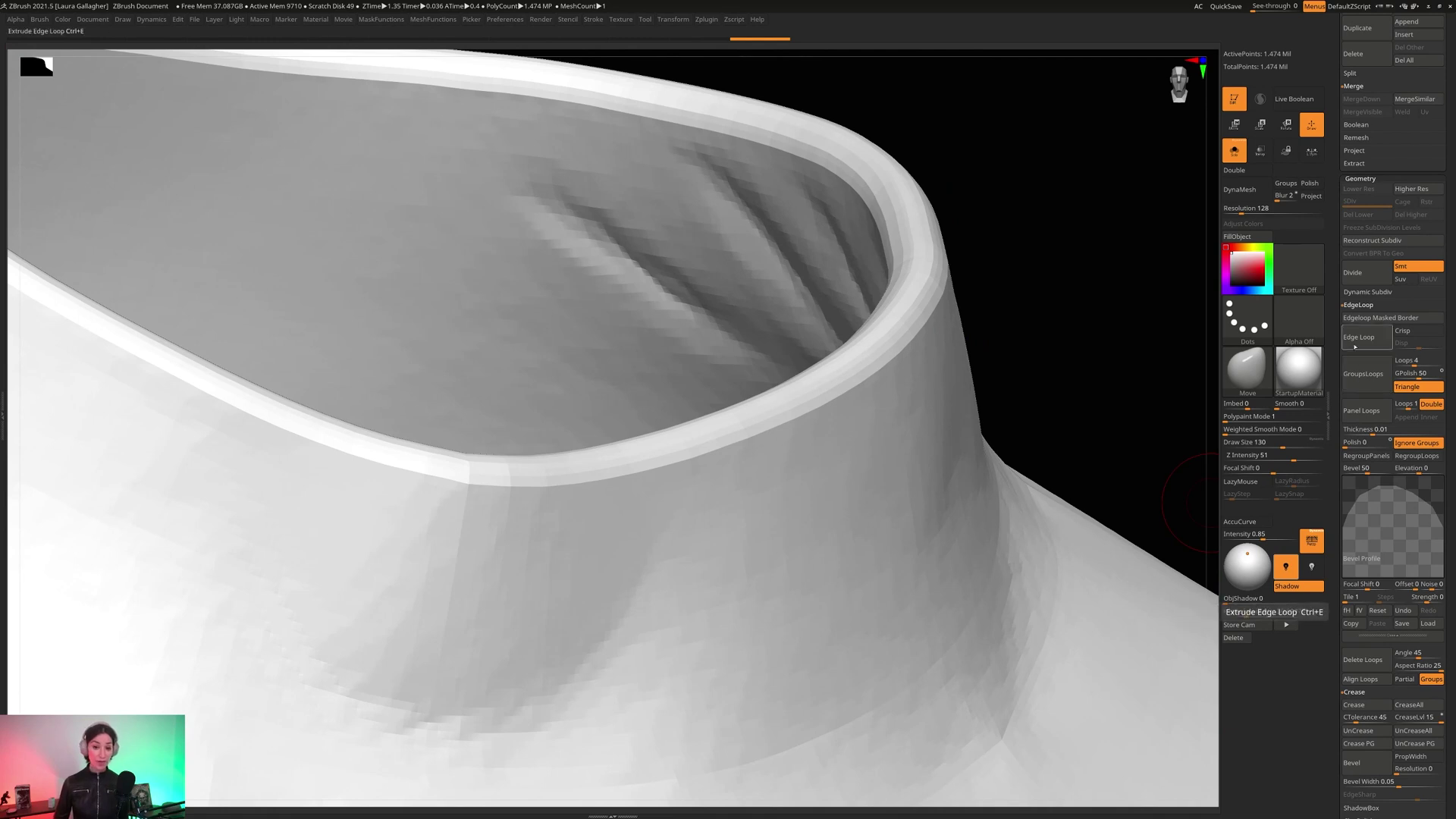
- Reconstruct two lower subdivision levels of the thickened garment and display its polyframe again
left_click(1373, 240)
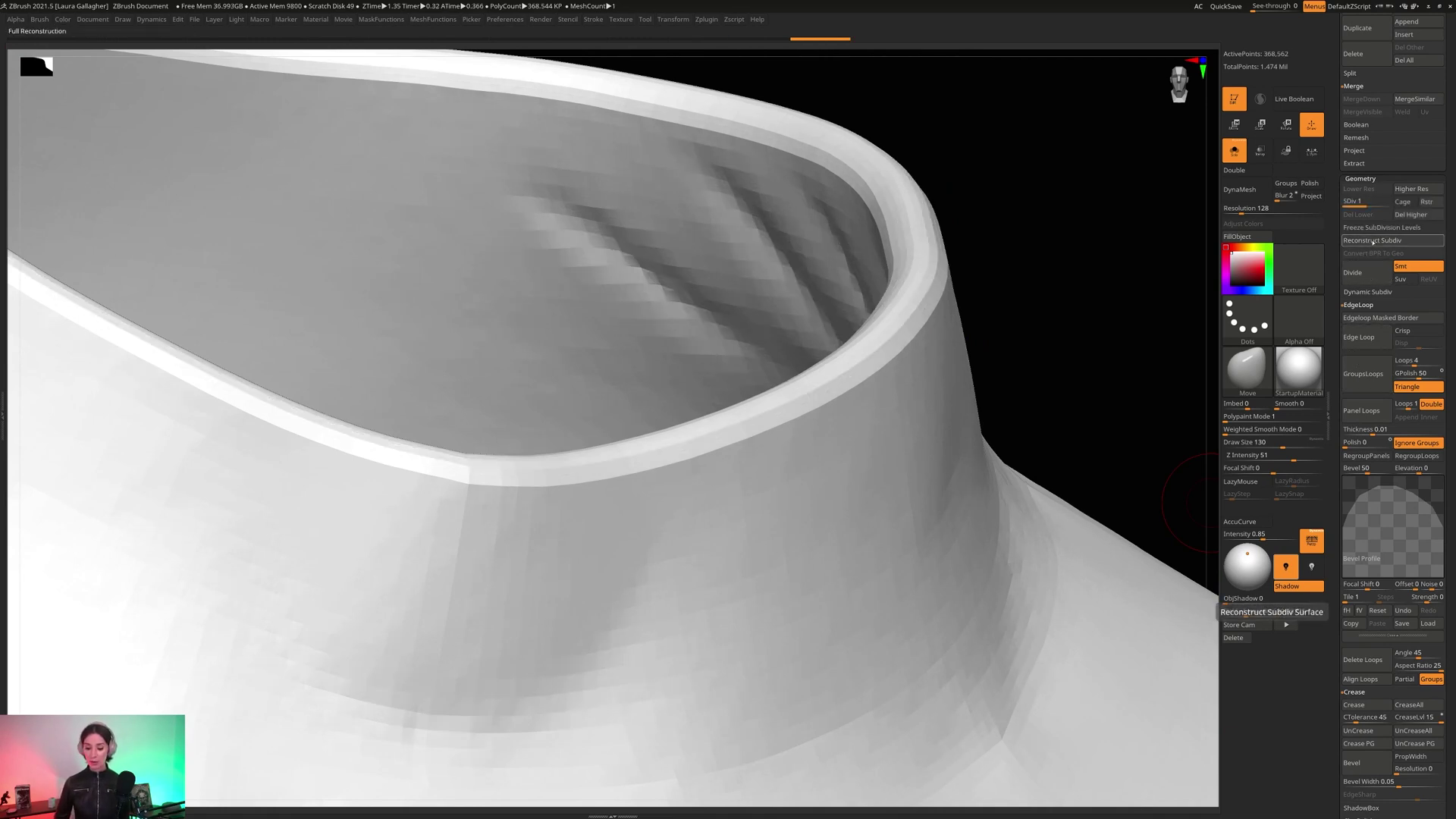
left_click(1365, 240)
key("shift+f")
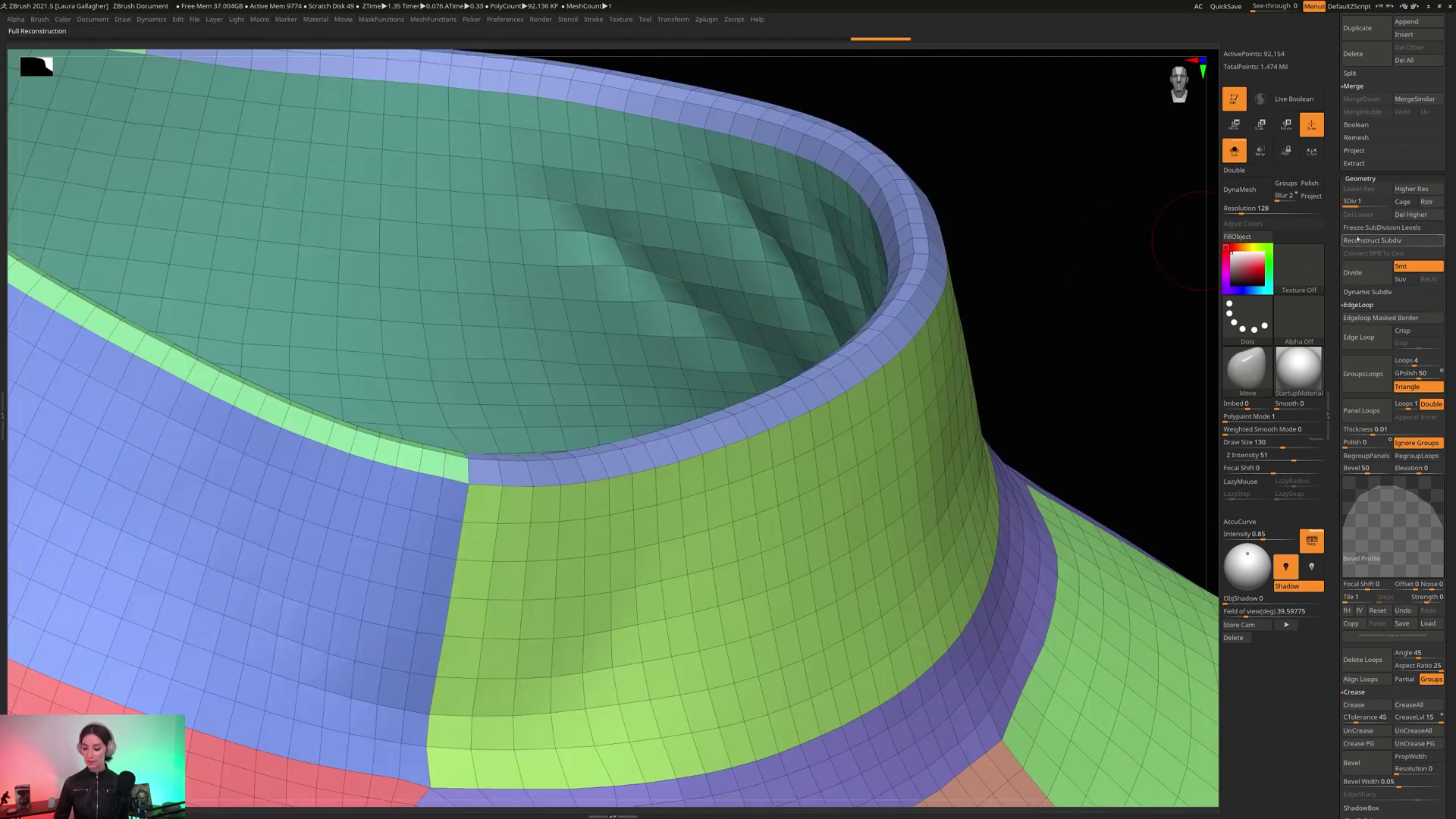
- Reconstruct further lower subdivision levels of the thickened garment, then undo back to the unthickened single-level mesh
left_click(1357, 239)
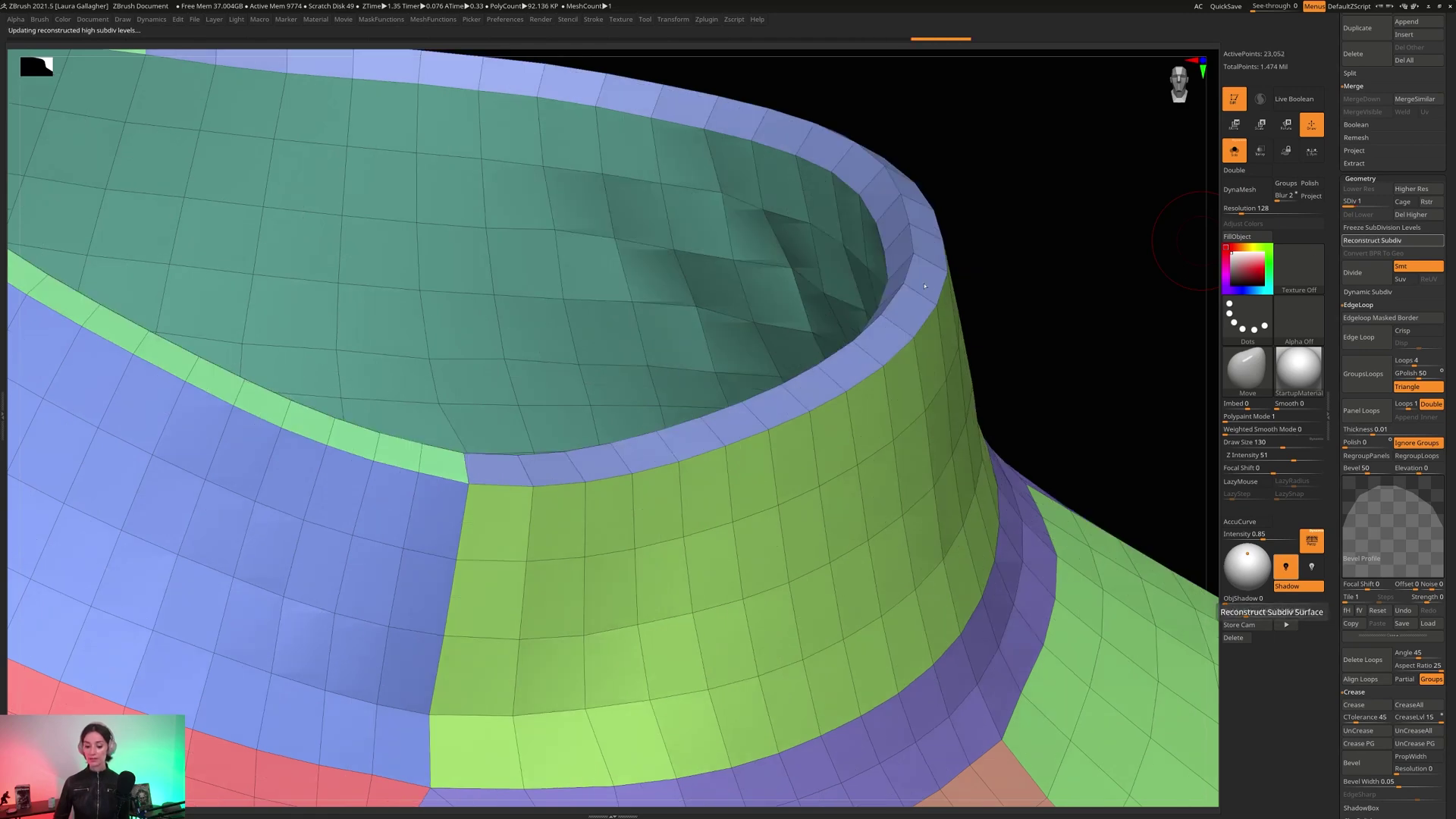
left_click(1373, 240)
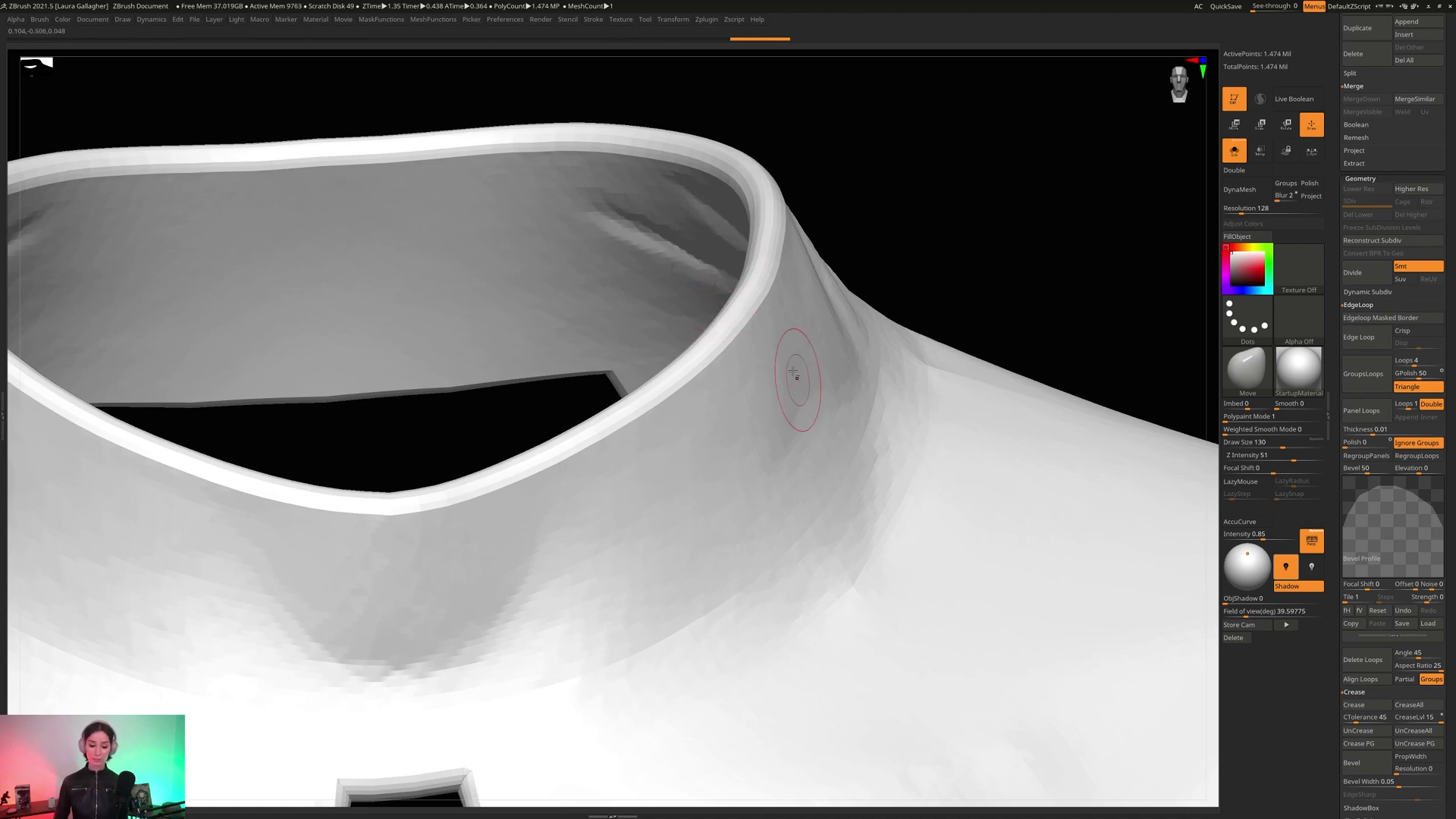
mouse_move(794, 377)
right_mouse_down("ctrl")
mouse_move(786, 334)
mouse_move(786, 388)
right_mouse_up("ctrl")
scroll(786, 389, "up", 8)
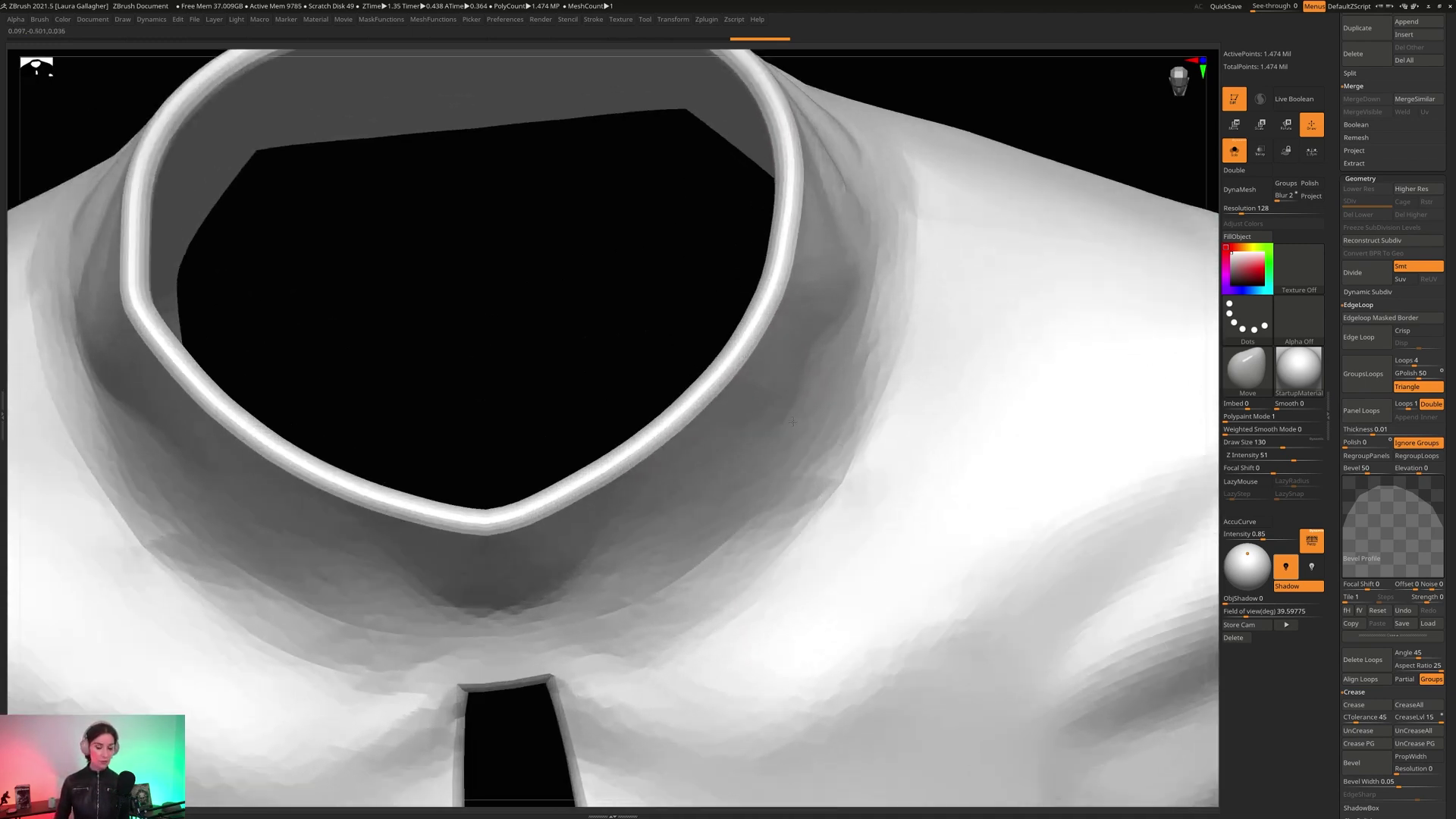
key("ctrl+z")
scroll(800, 356, "up", 3)
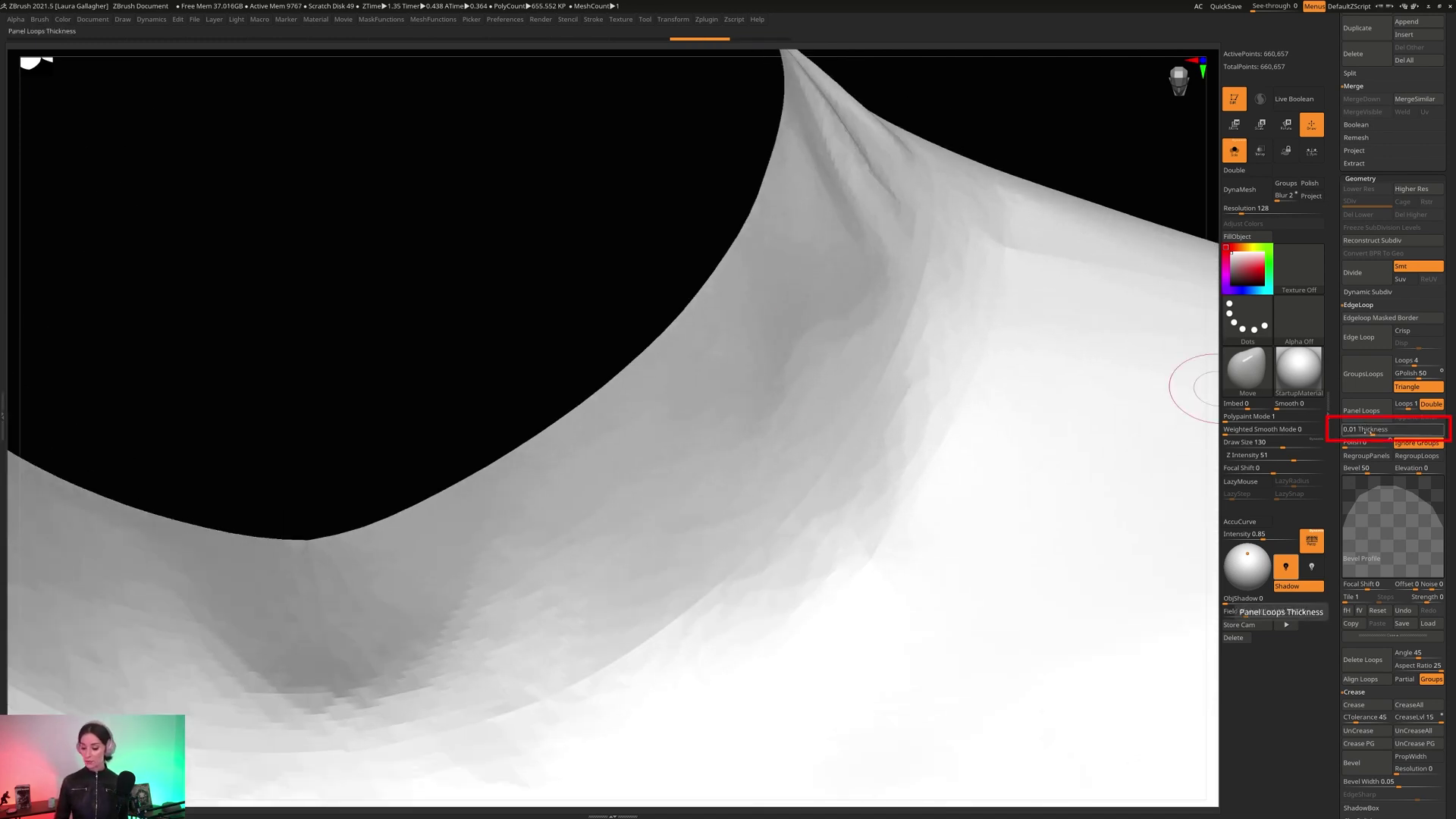
- Try thickening the garment with Panel Loops at a thickness of 0.00238, check the collar rim, and undo the thickening
left_click(1367, 432)
left_click(1368, 413)
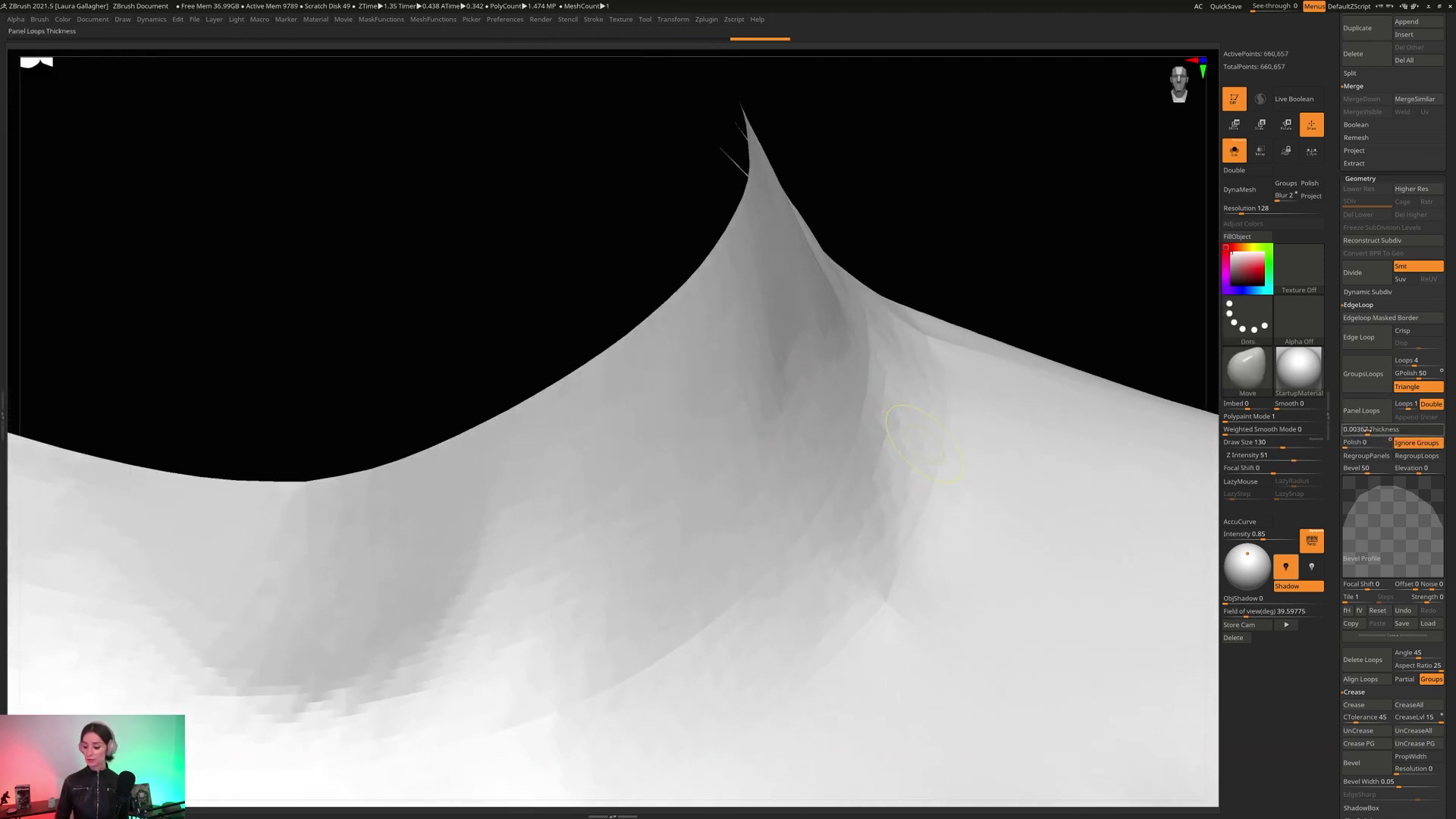
left_click(1364, 430)
type("0.00238")
key("Return")
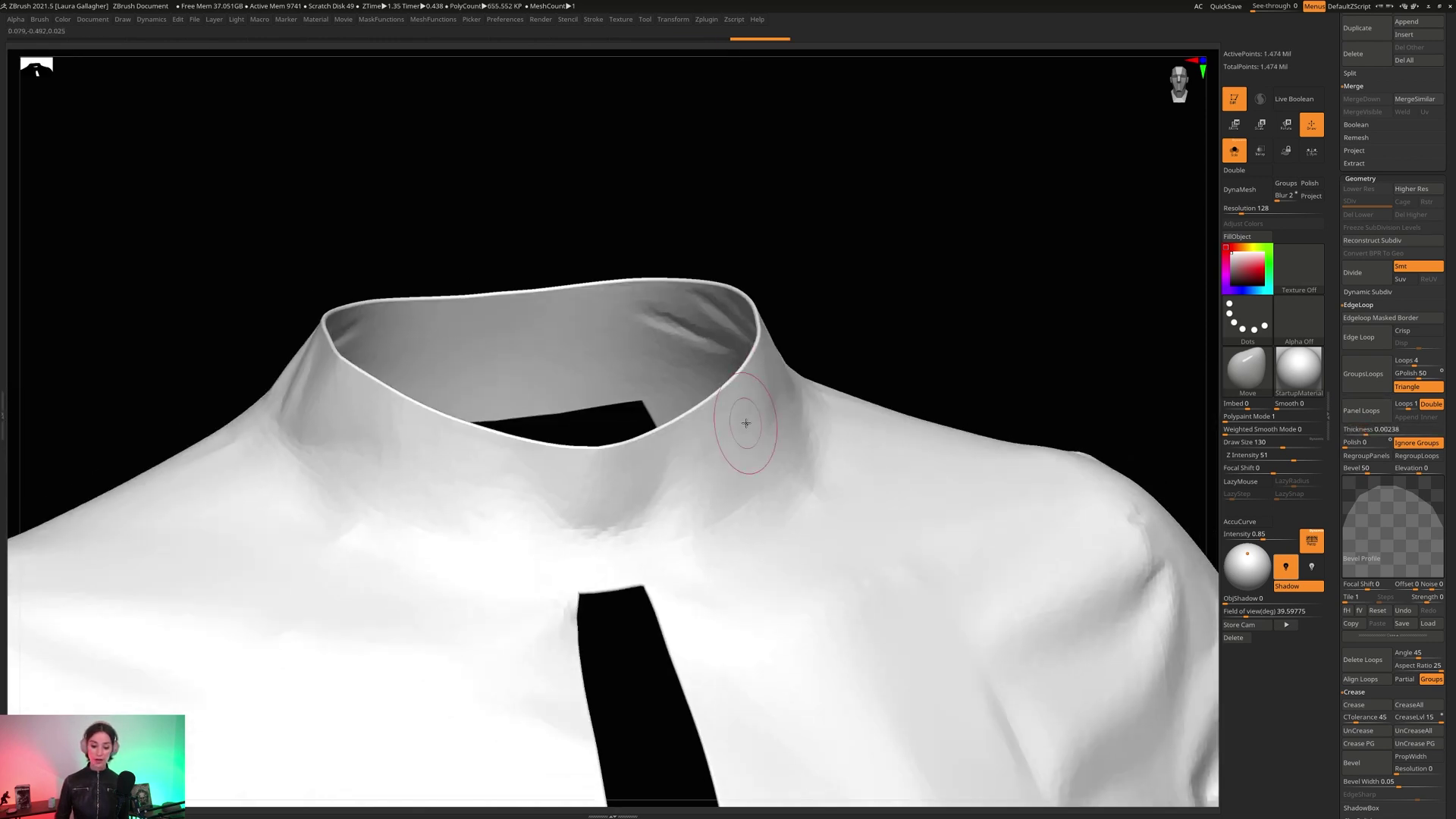
mouse_move(746, 423)
right_mouse_down()
mouse_move(774, 439)
mouse_move(747, 449)
right_mouse_up()
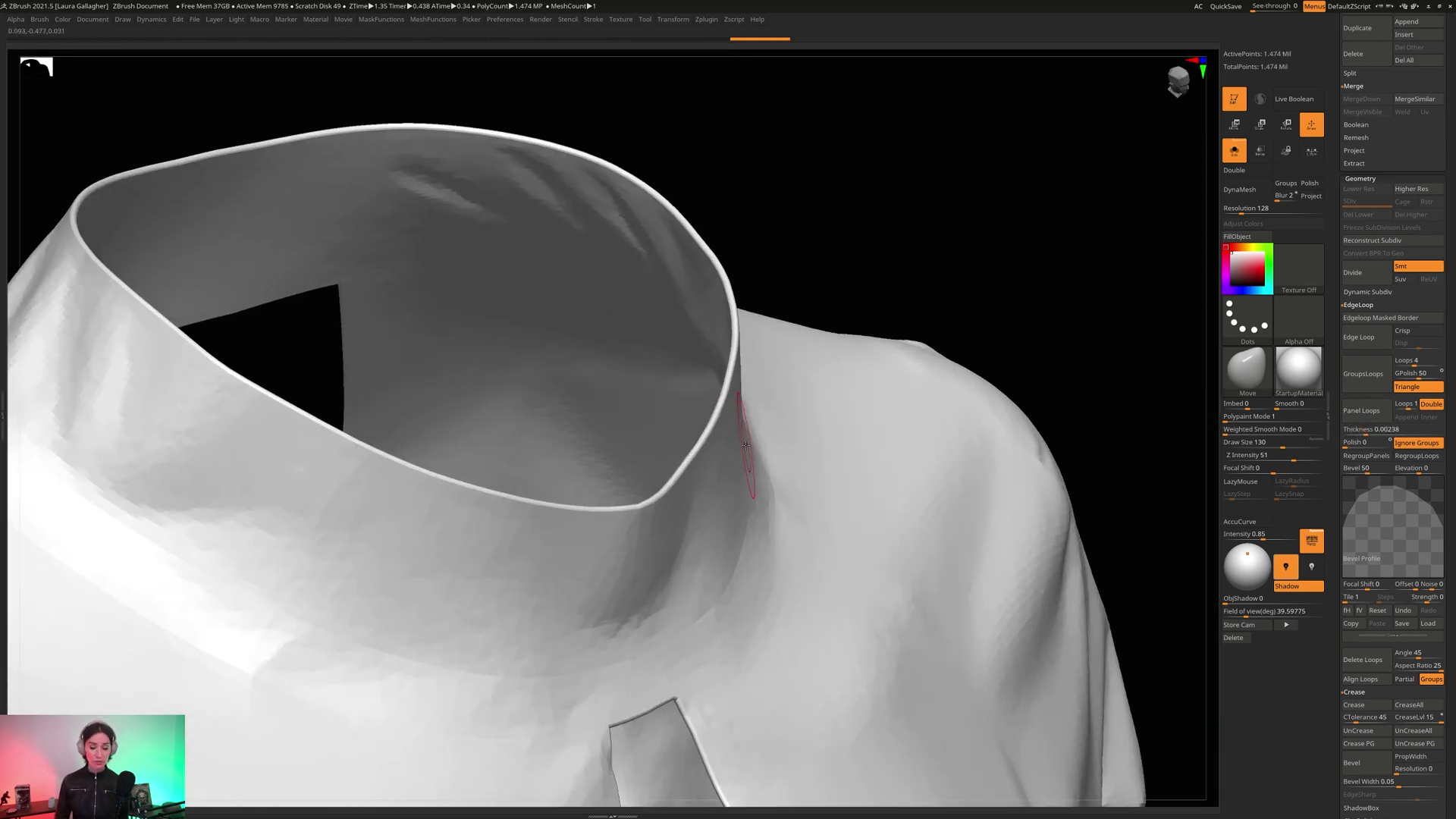
right_click_drag(731, 465, 728, 455)
key("ctrl")
key("ctrl+z")
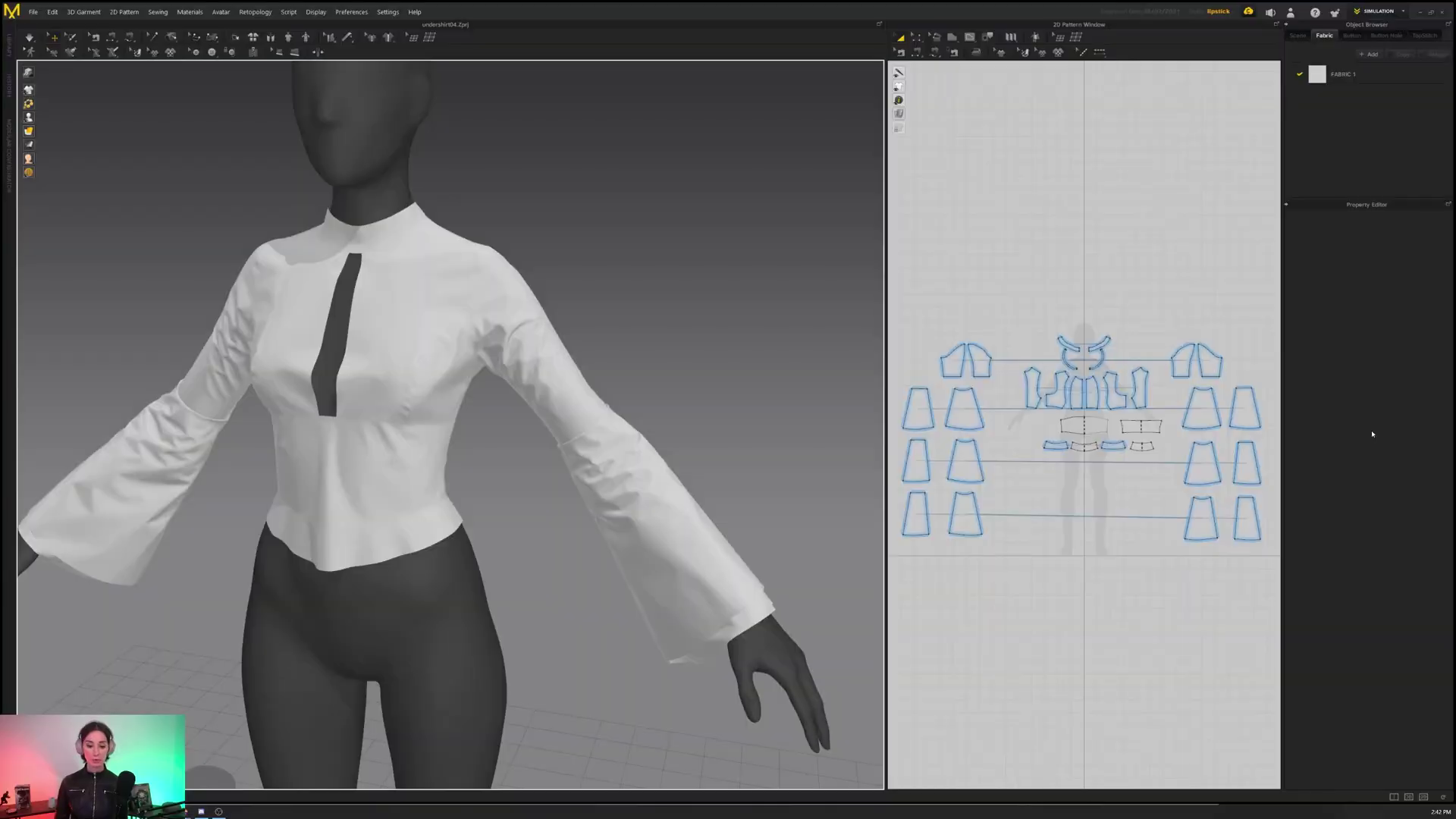
- Switch to Marvelous Designer and examine the garment's collar edge up close for its fabric thickness
middle_click_drag(429, 285, 536, 390, "alt")
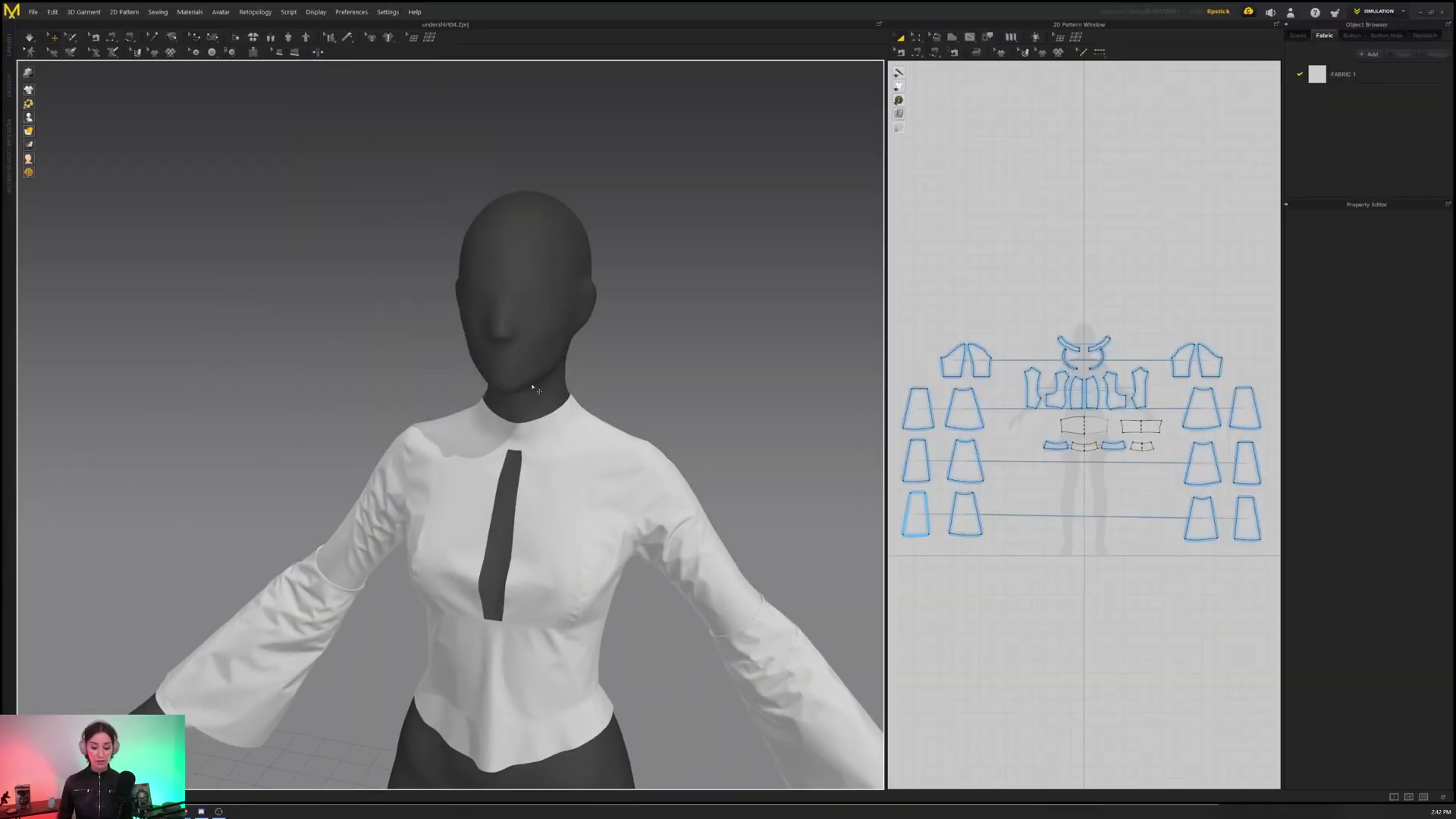
right_click_drag(536, 390, 539, 480, "alt")
scroll(570, 353, "down", 3)
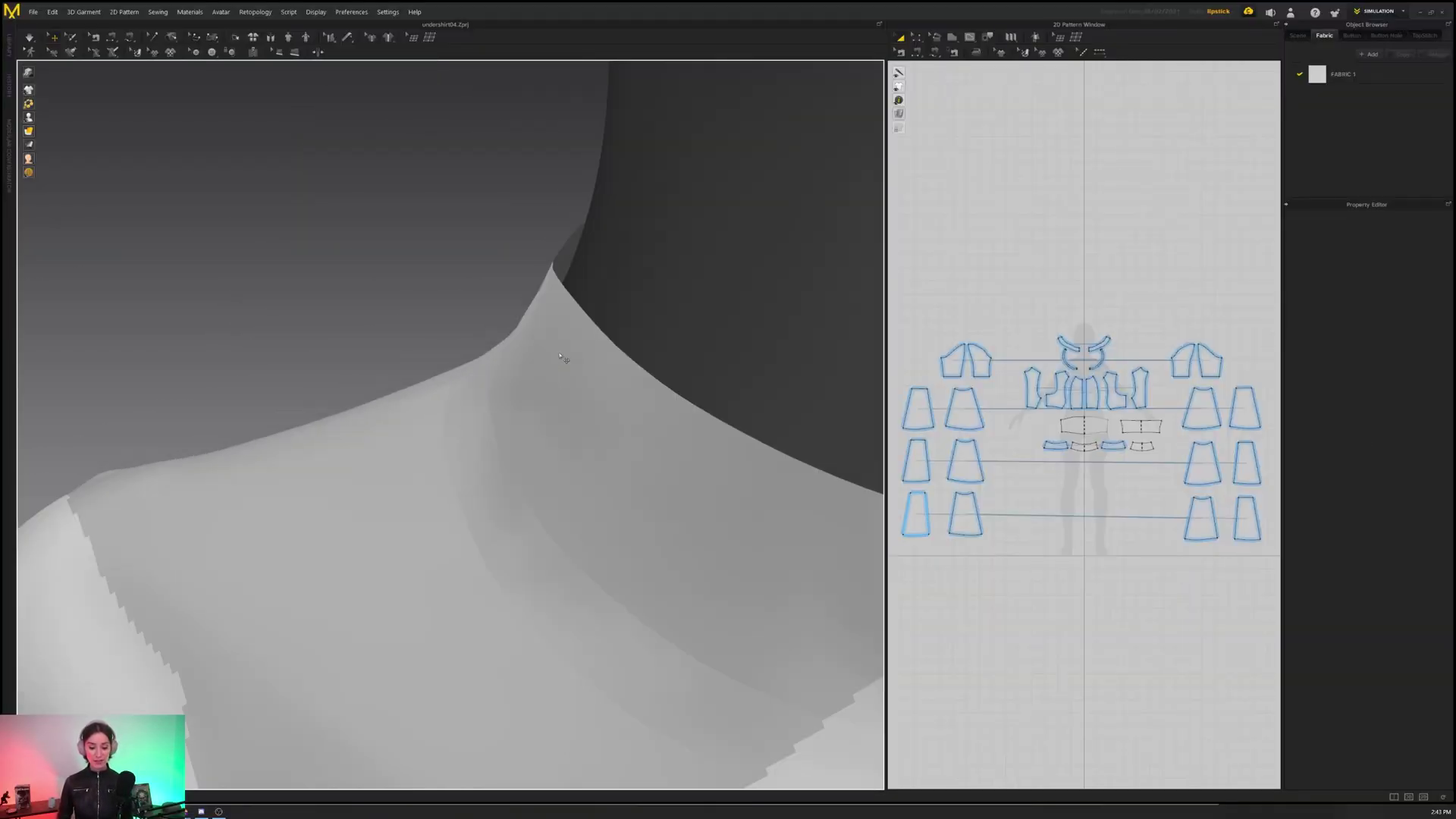
right_click_drag(555, 275, 578, 280)
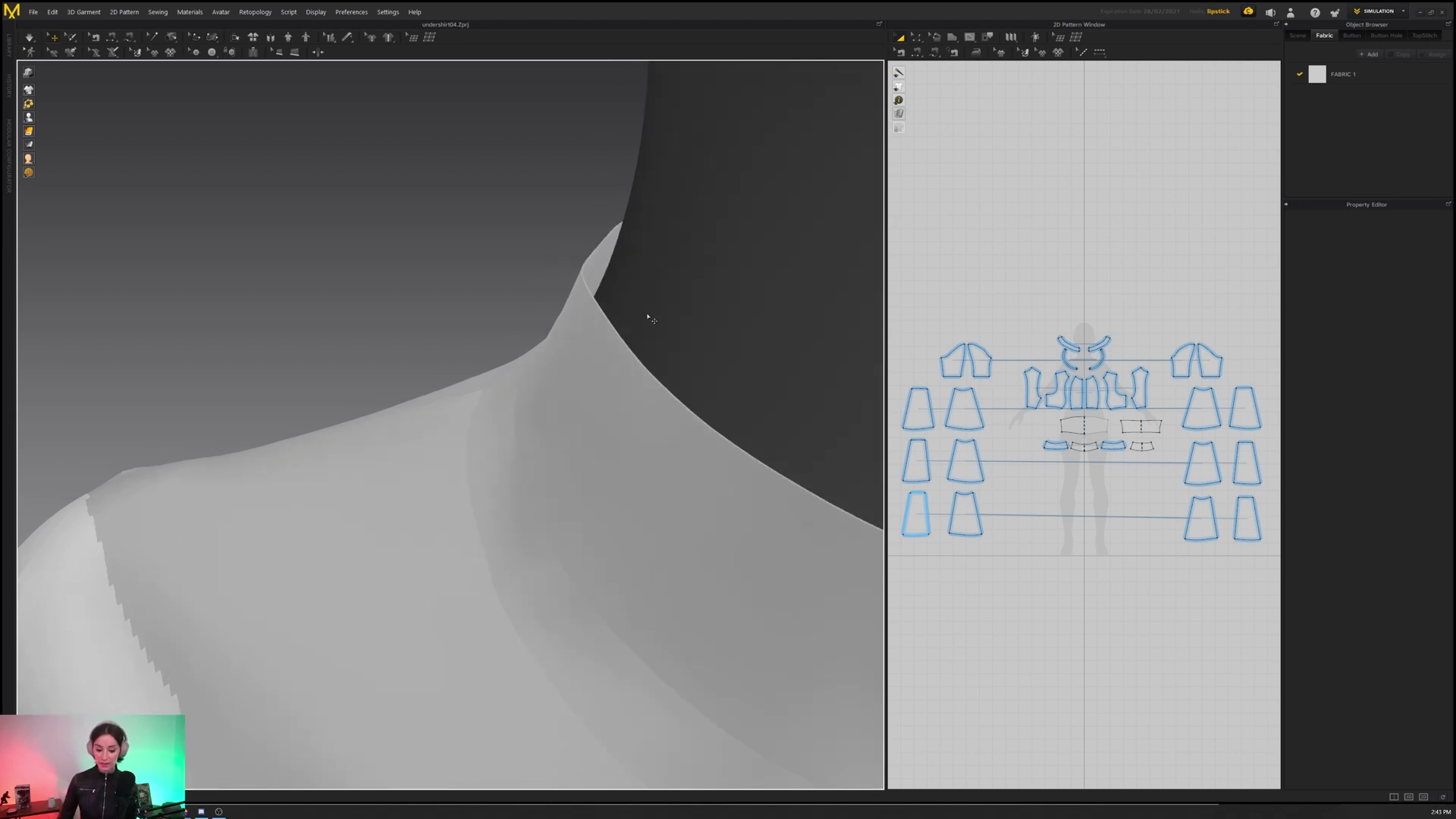
scroll(565, 303, "up", 5)
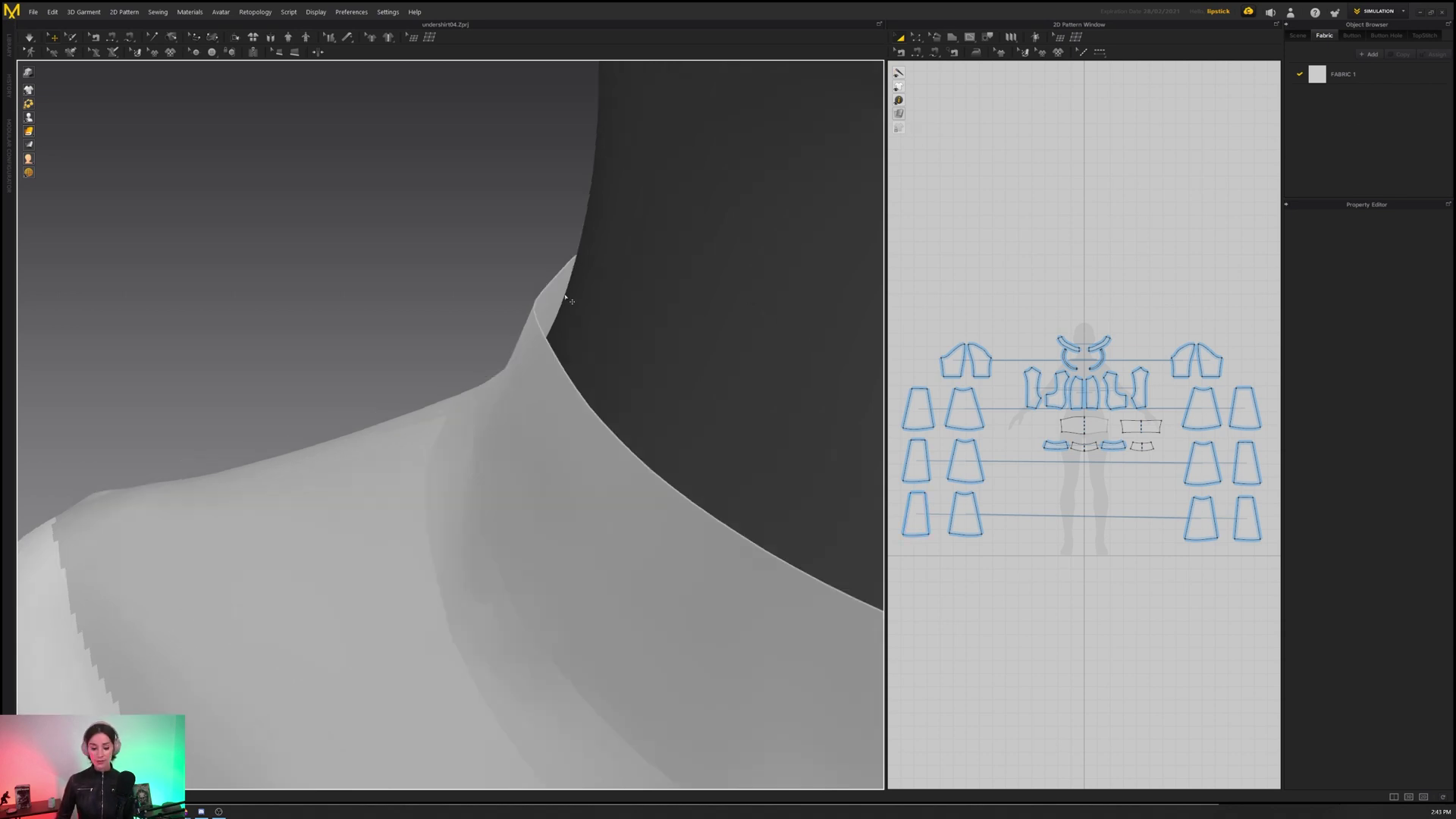
right_click_drag(567, 306, 489, 200)
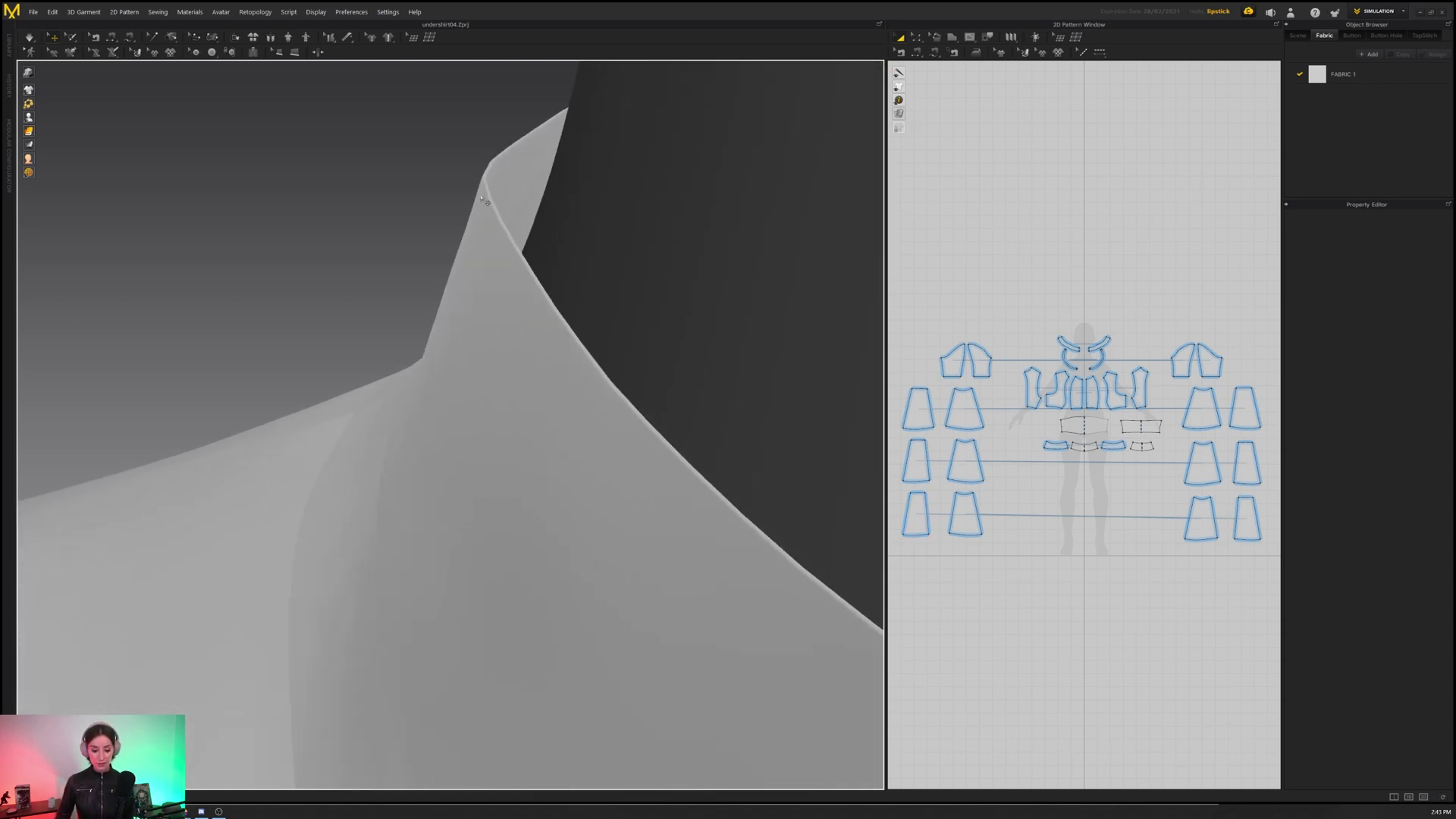
- Set the thickness of FABRIC 1 to 1 mm and check the resulting collar edge on the garment
left_click(1357, 75)
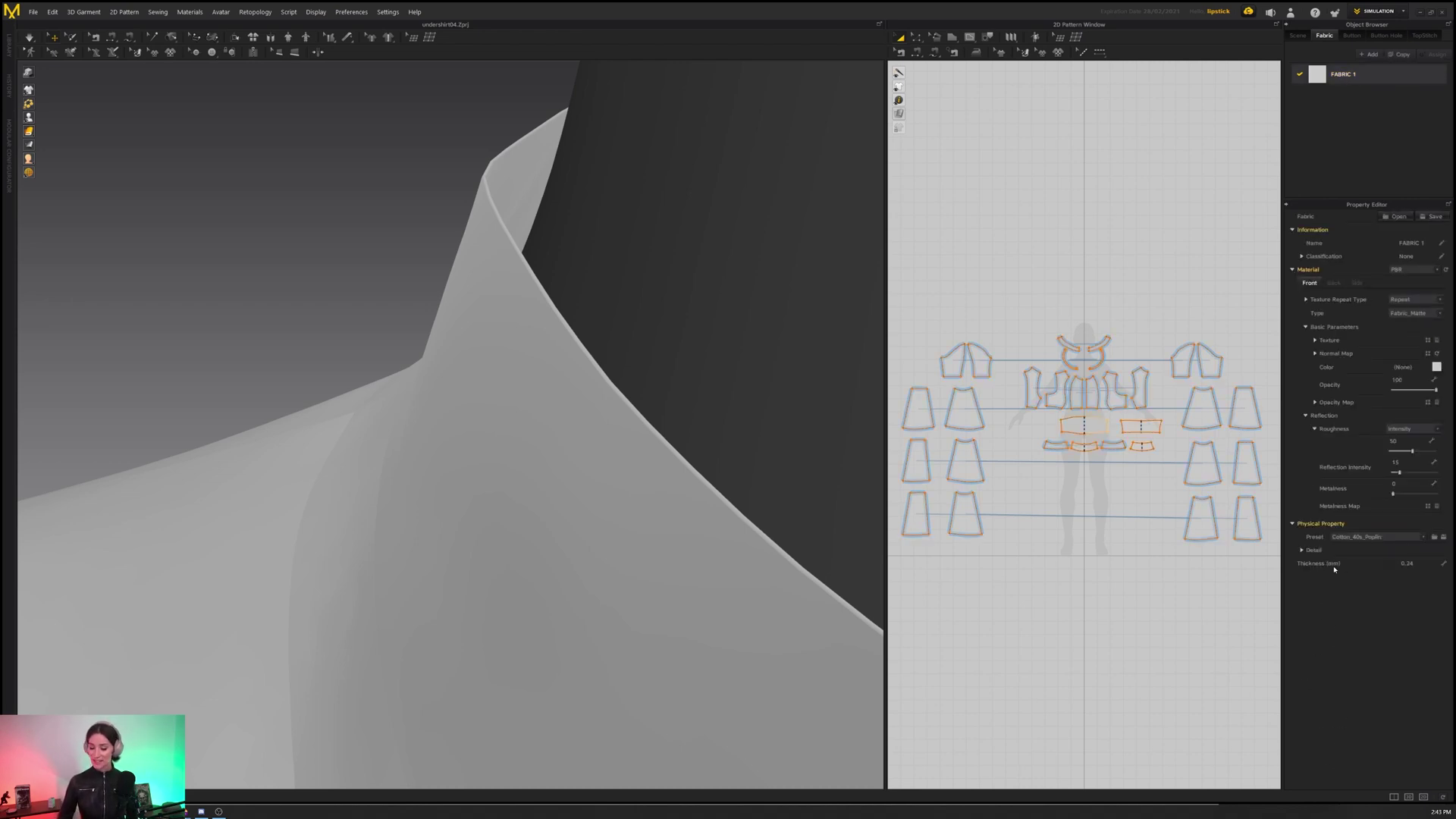
left_click(1416, 564)
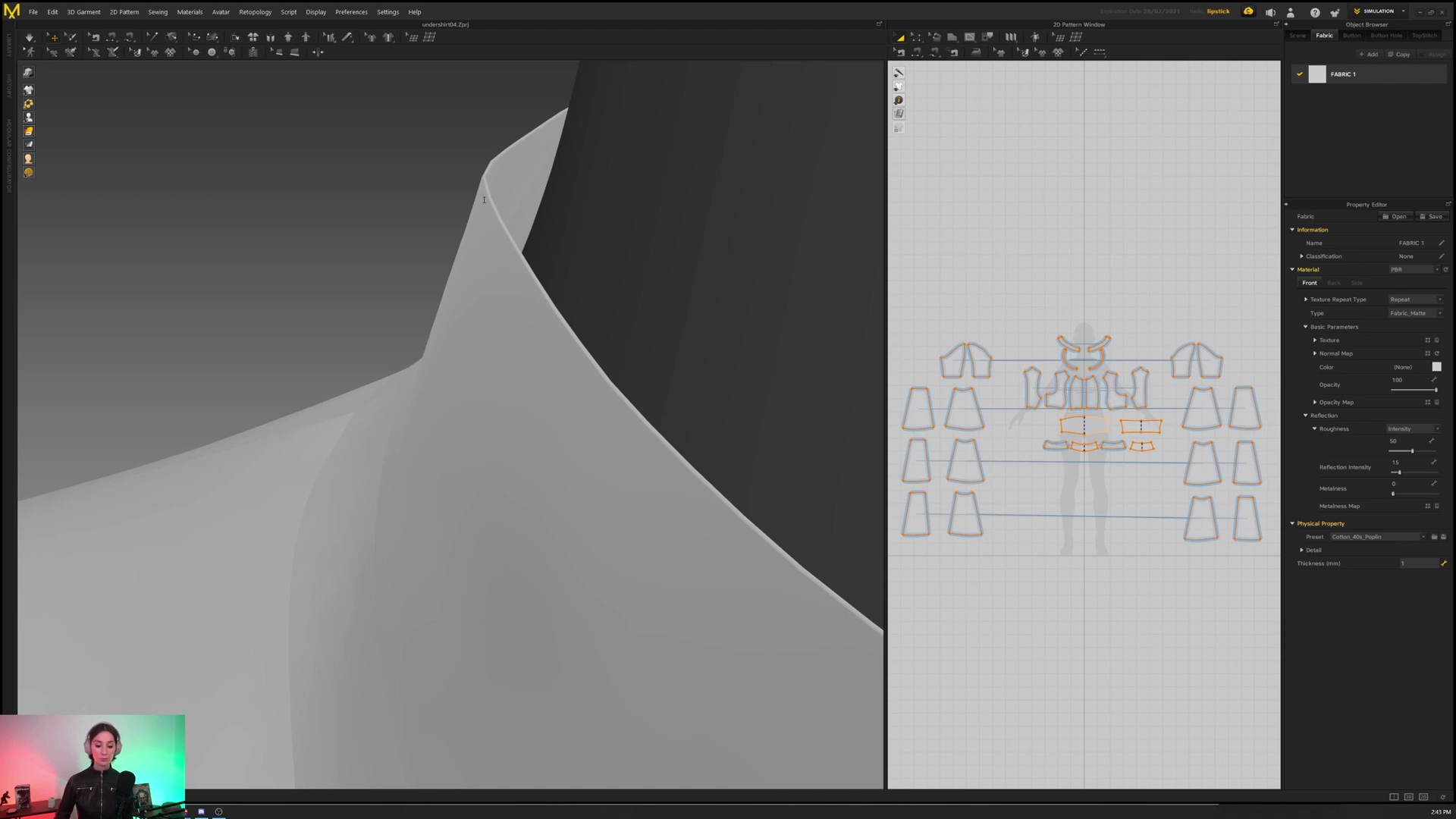
key("Return")
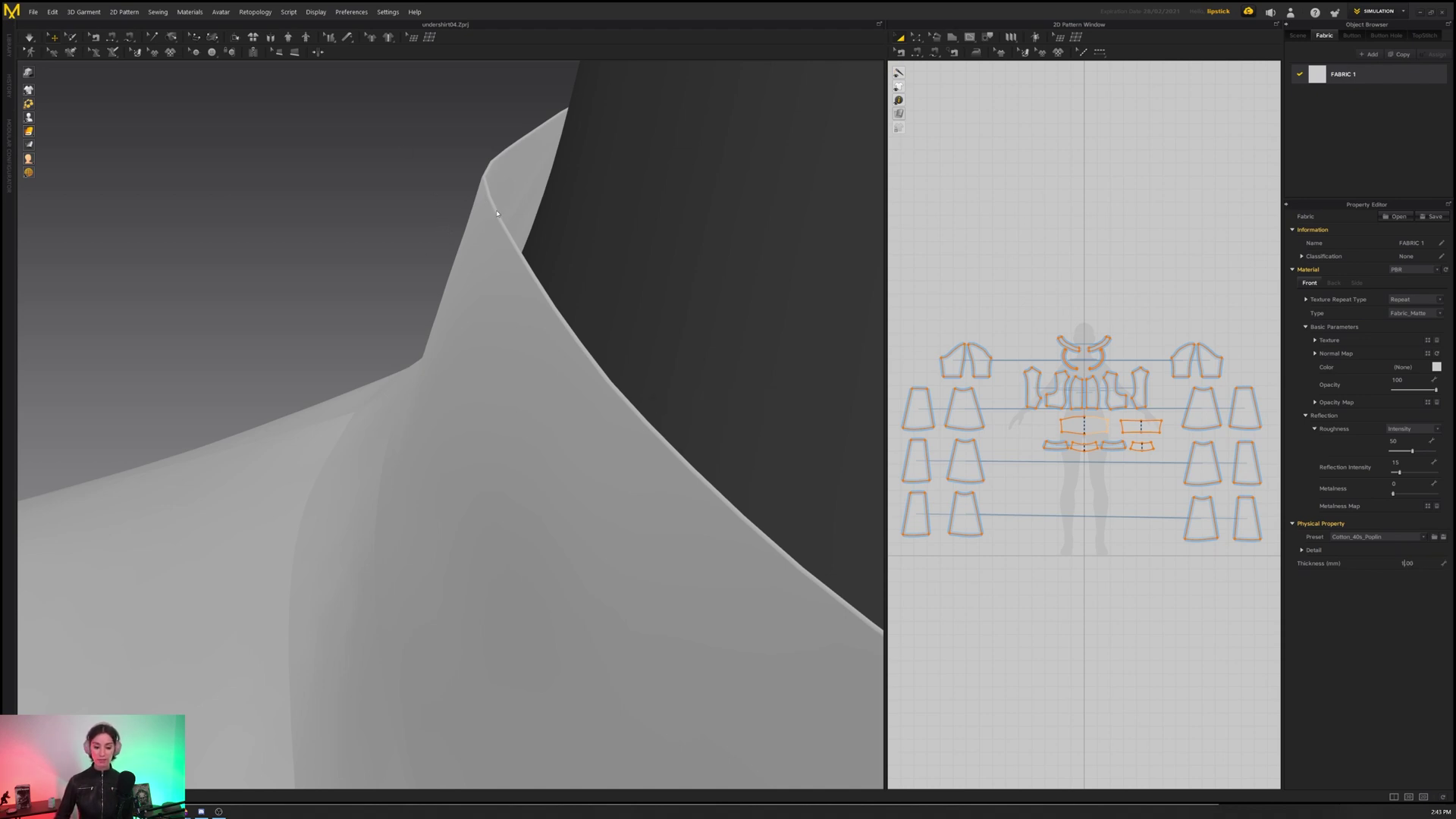
scroll(499, 217, "down", 5)
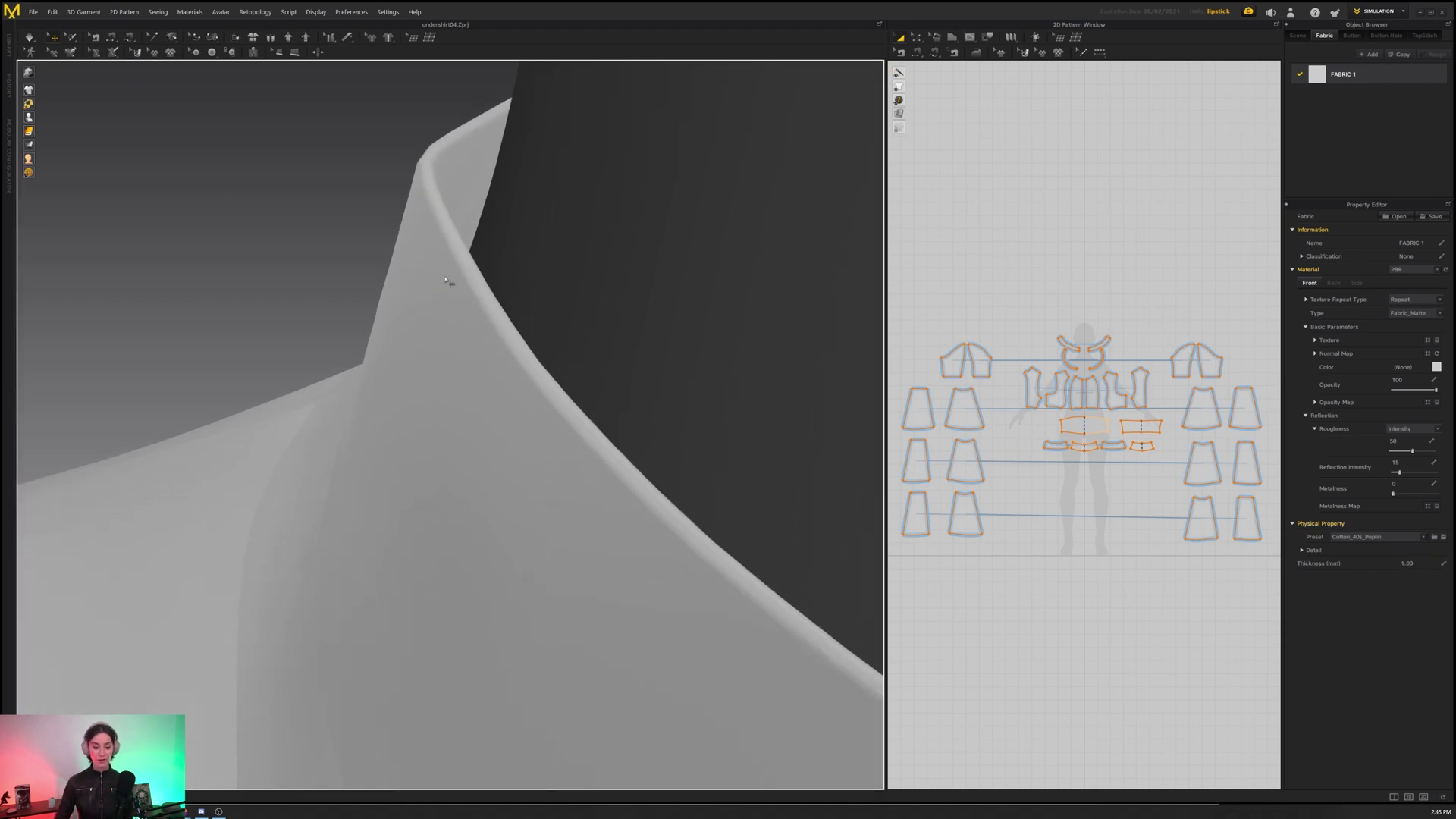
scroll(441, 271, "up", 6)
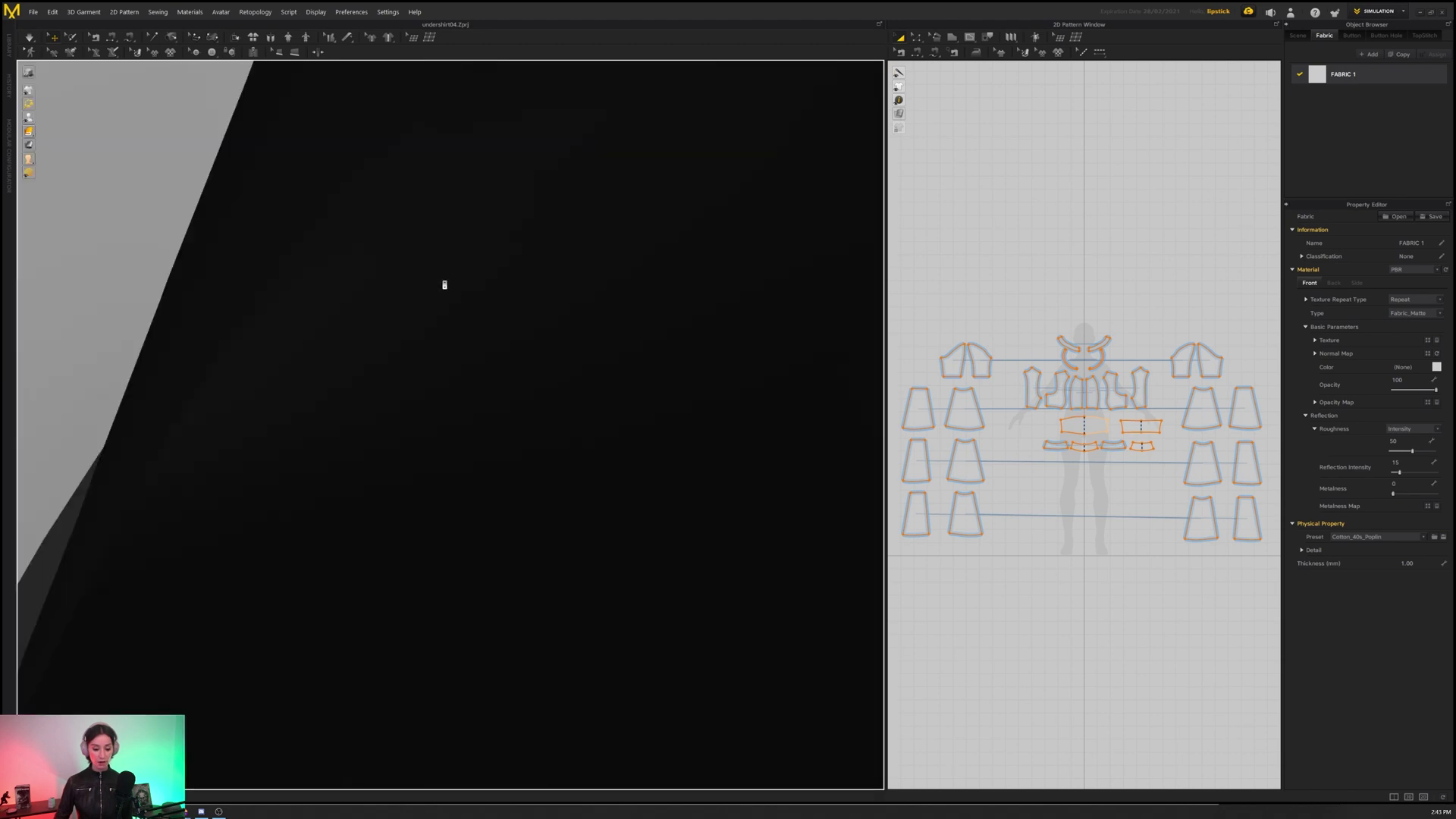
scroll(441, 270, "down", 5)
scroll(440, 271, "up", 5)
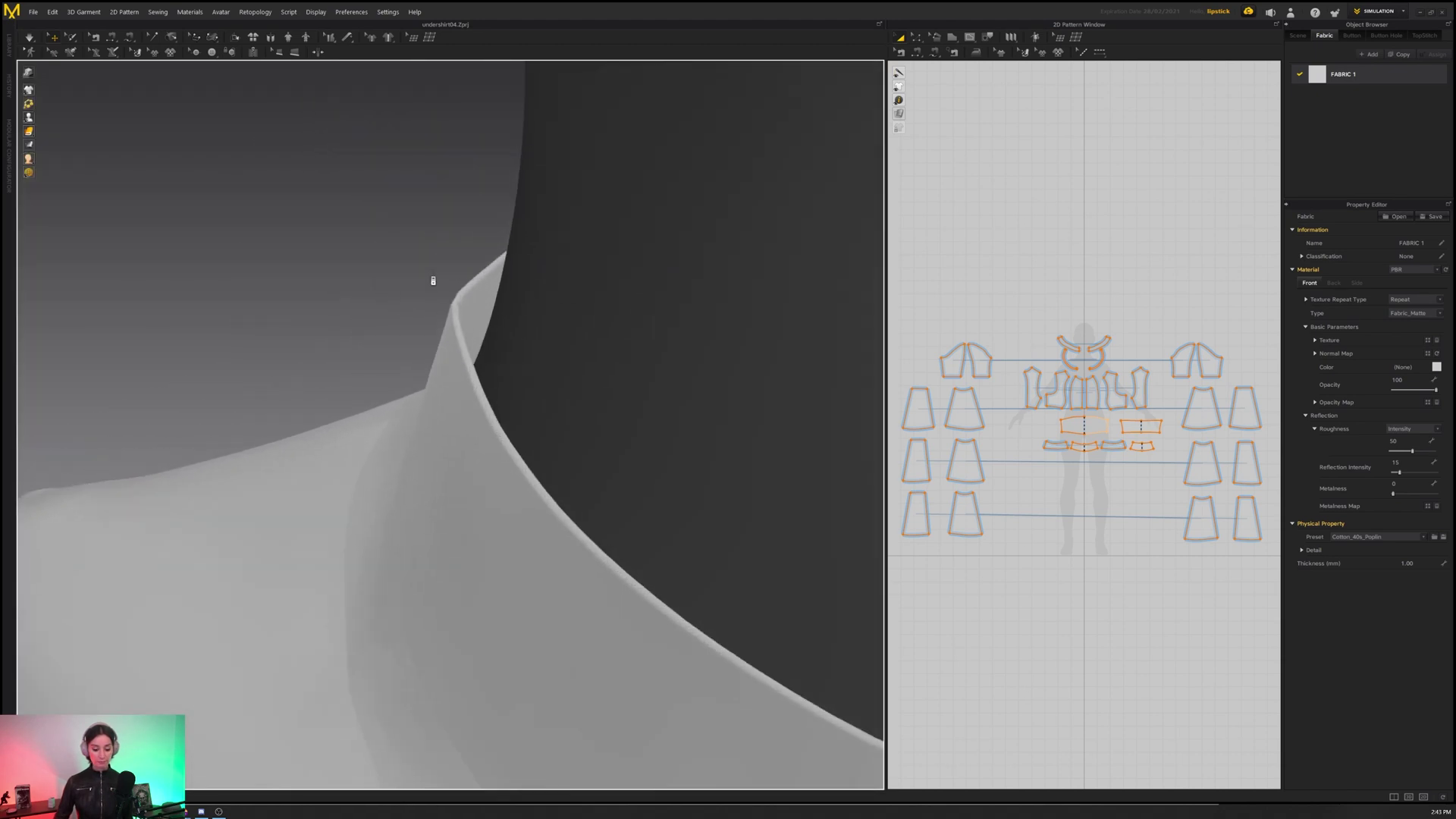
scroll(424, 278, "up", 2)
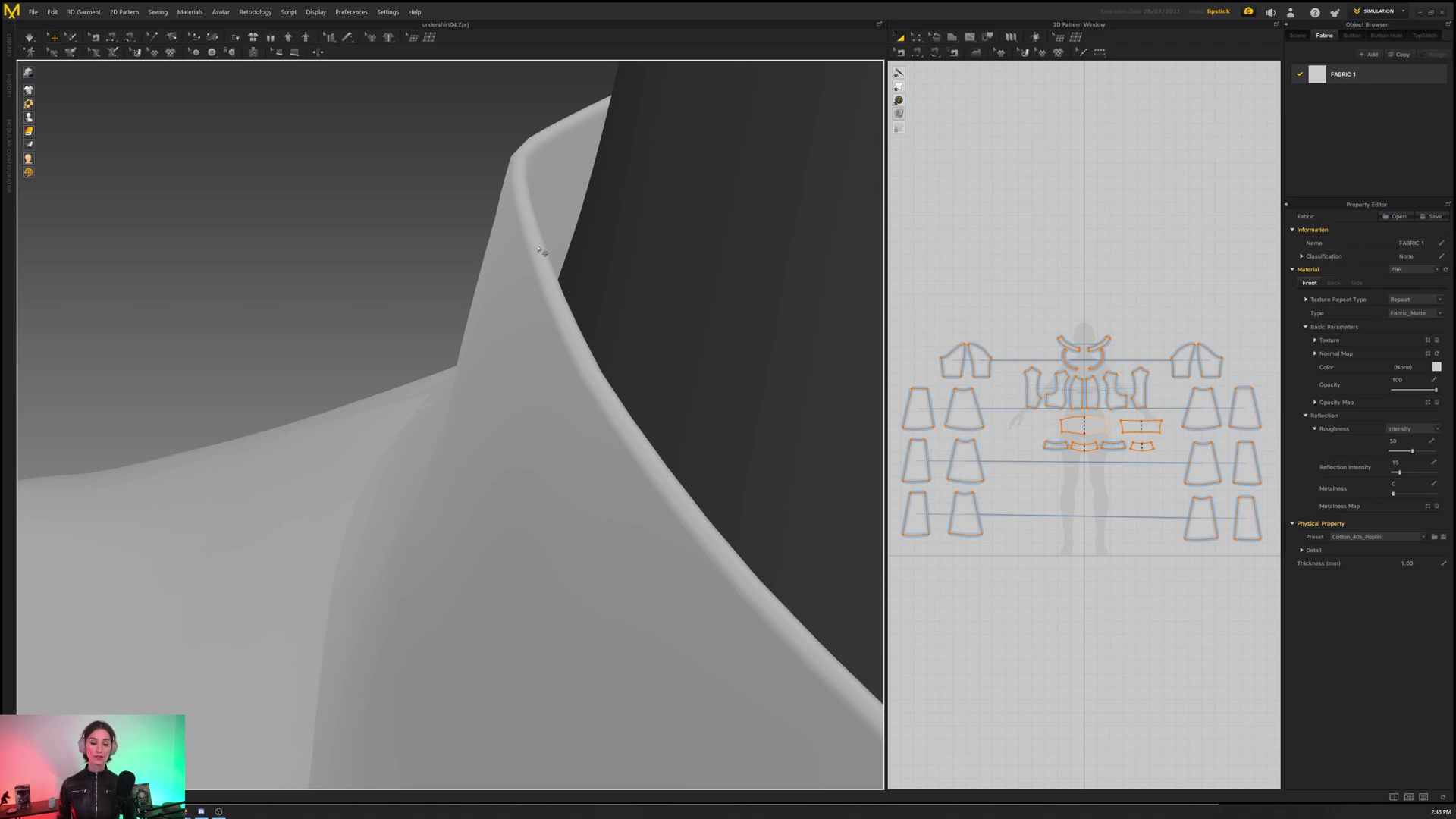
- Return to ZBrush, set the Panel Loops thickness to 0.1, and thicken the garment with Panel Loops
key("alt+Tab")
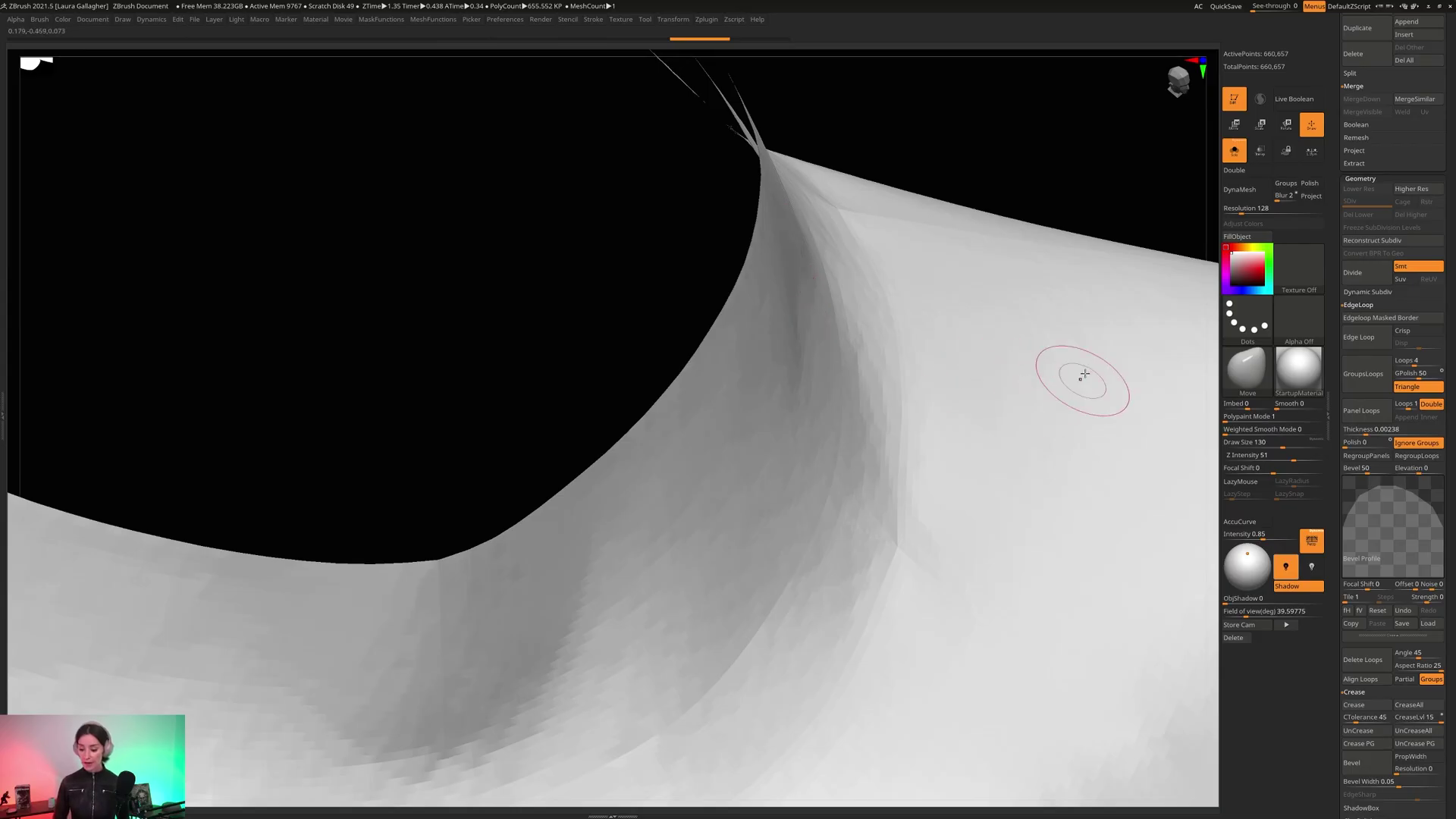
left_click(1362, 429)
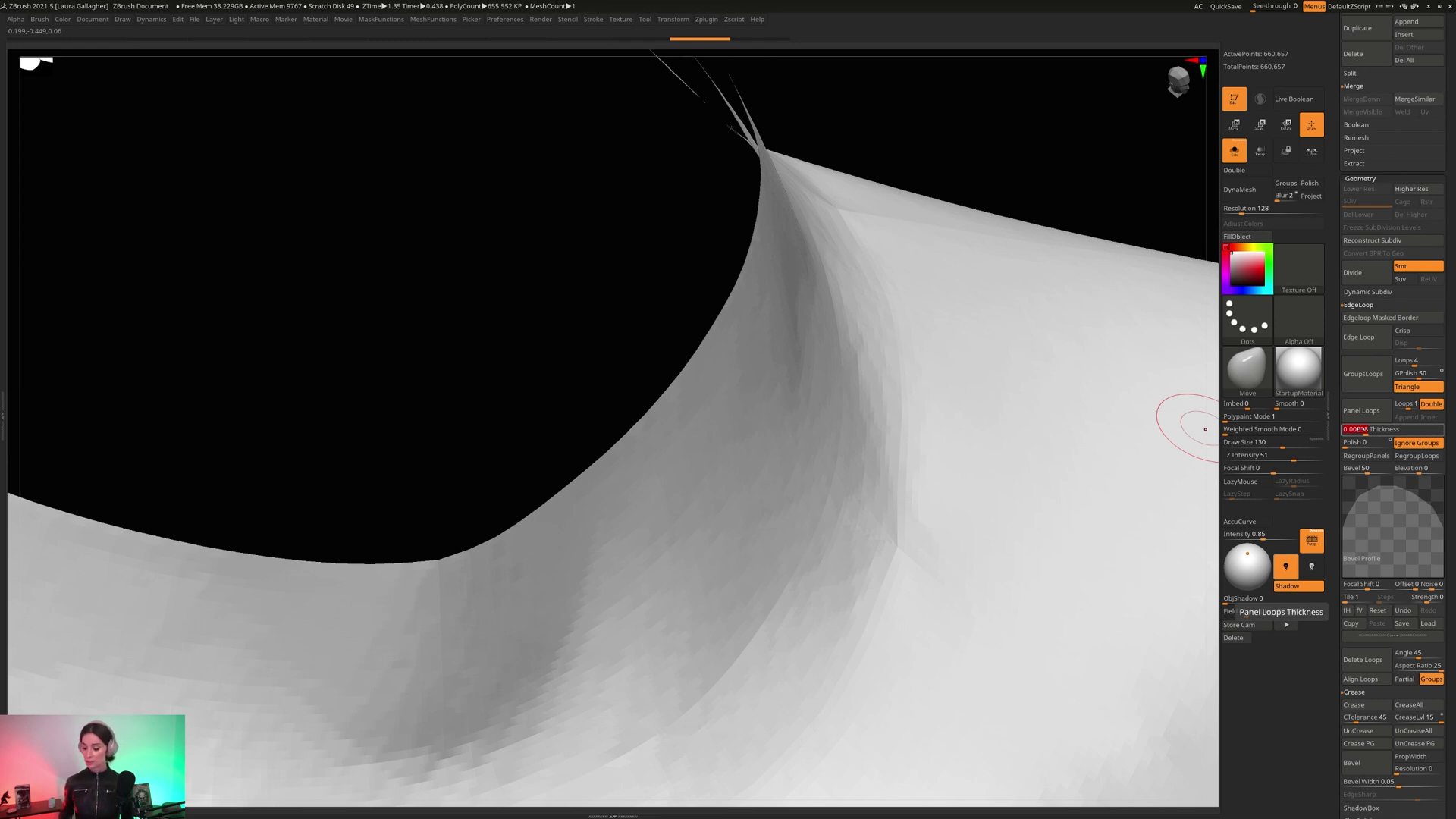
type("0.1")
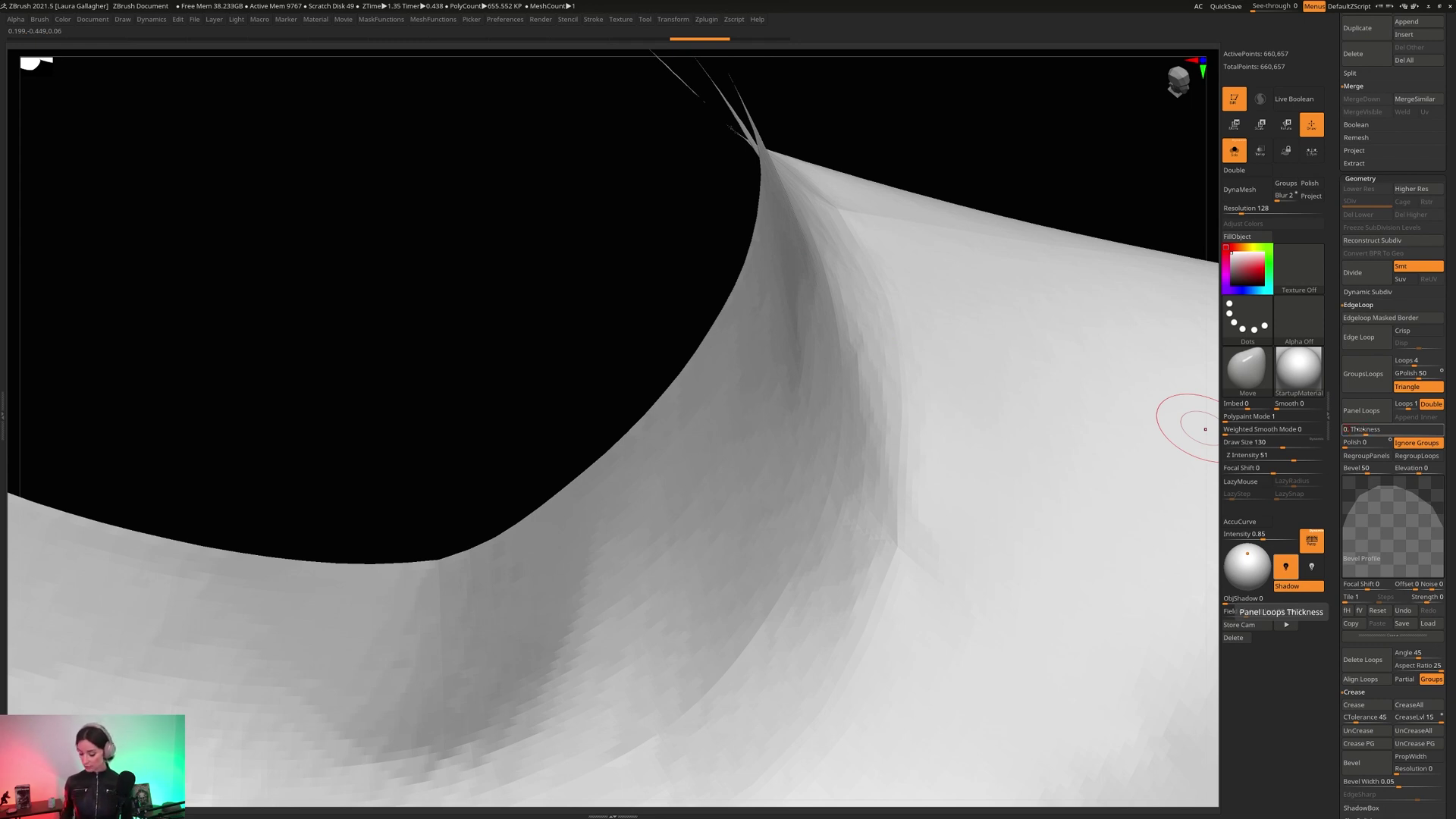
key("Return")
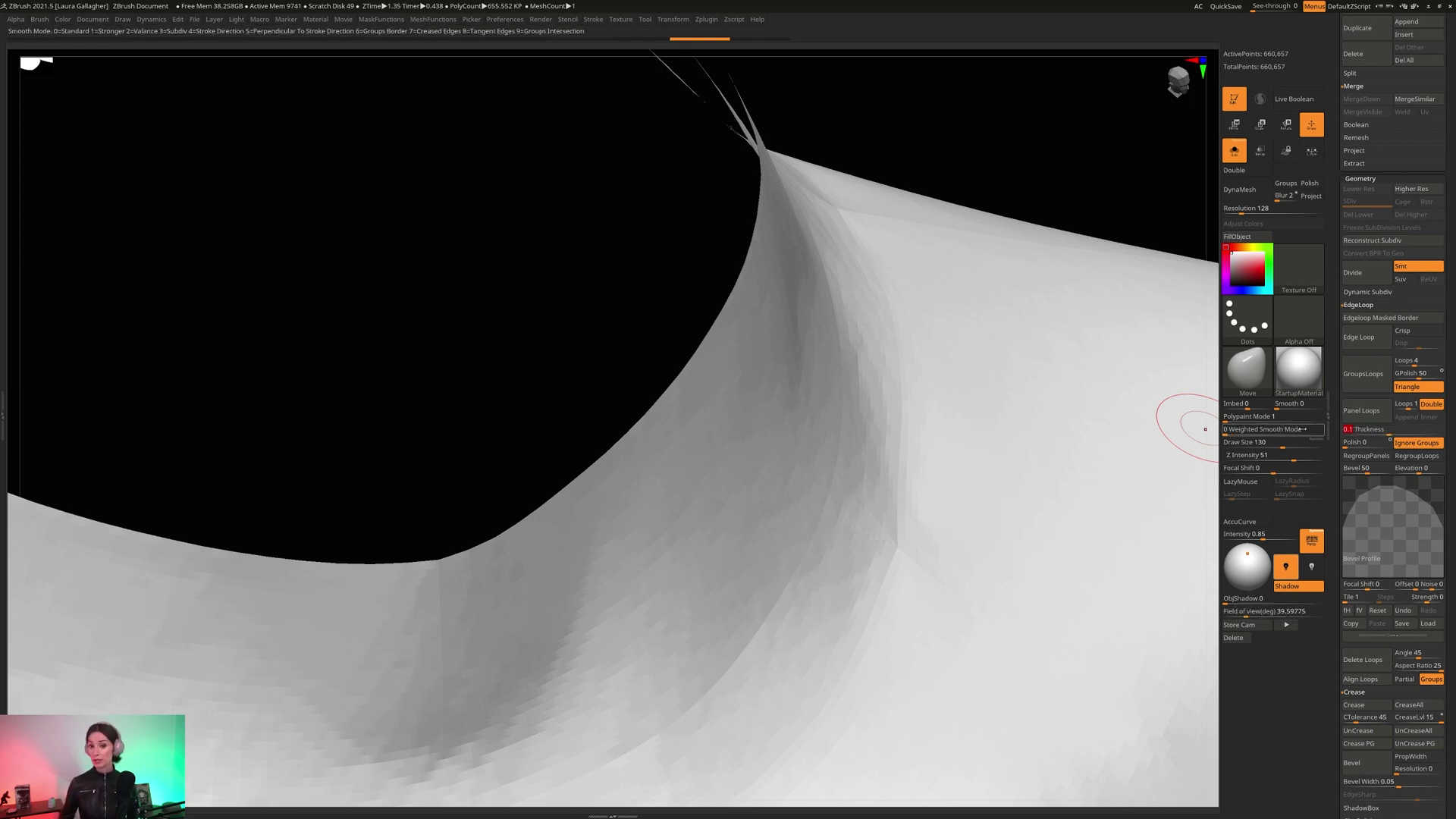
left_click(1362, 411)
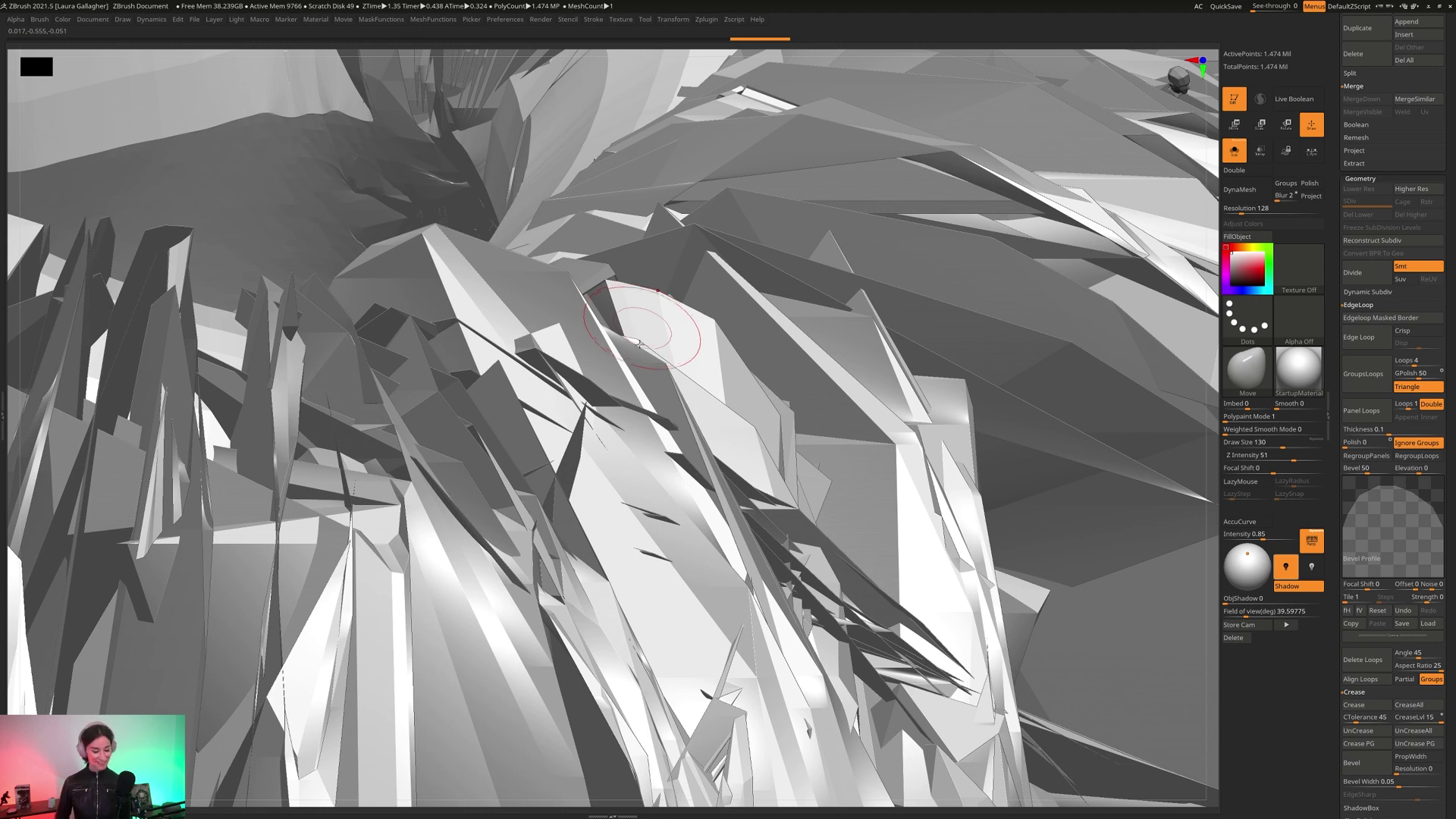
- Examine the whole garment from the front and side to judge the Panel Loops thickening
right_click_drag(641, 328, 670, 379, "ctrl")
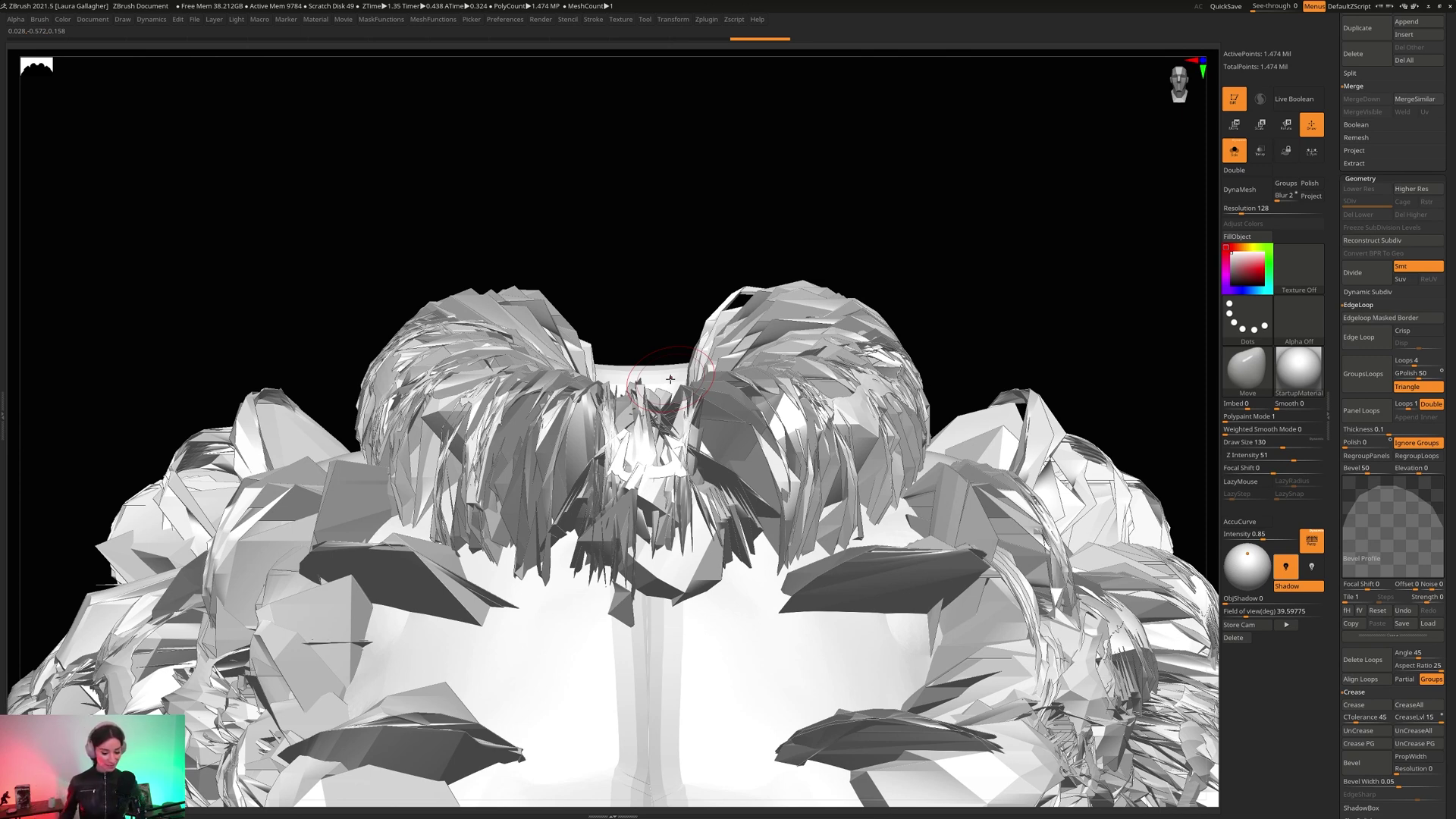
left_click_drag(773, 201, 676, 329, "alt")
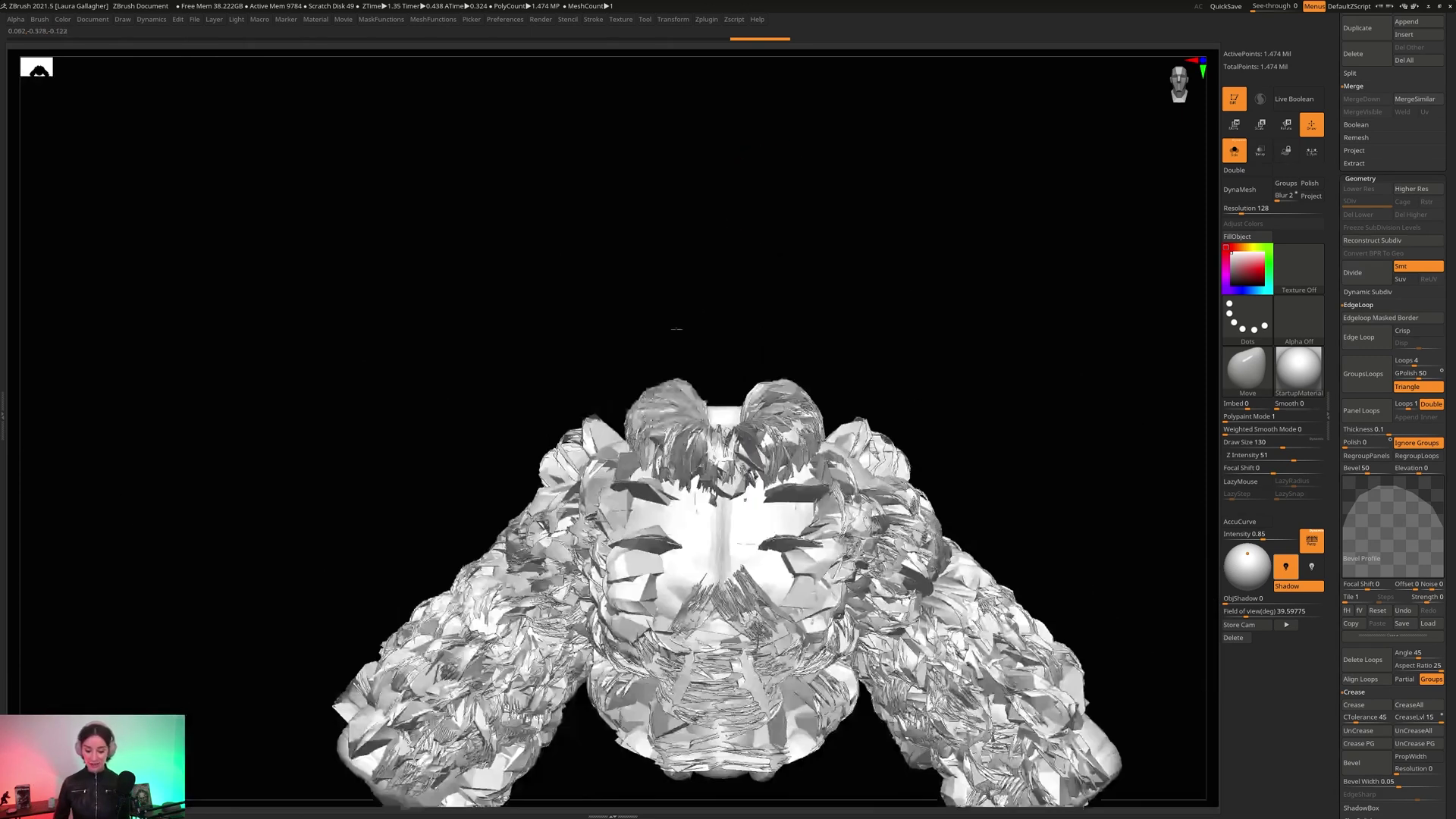
right_click_drag(676, 328, 595, 116, "alt")
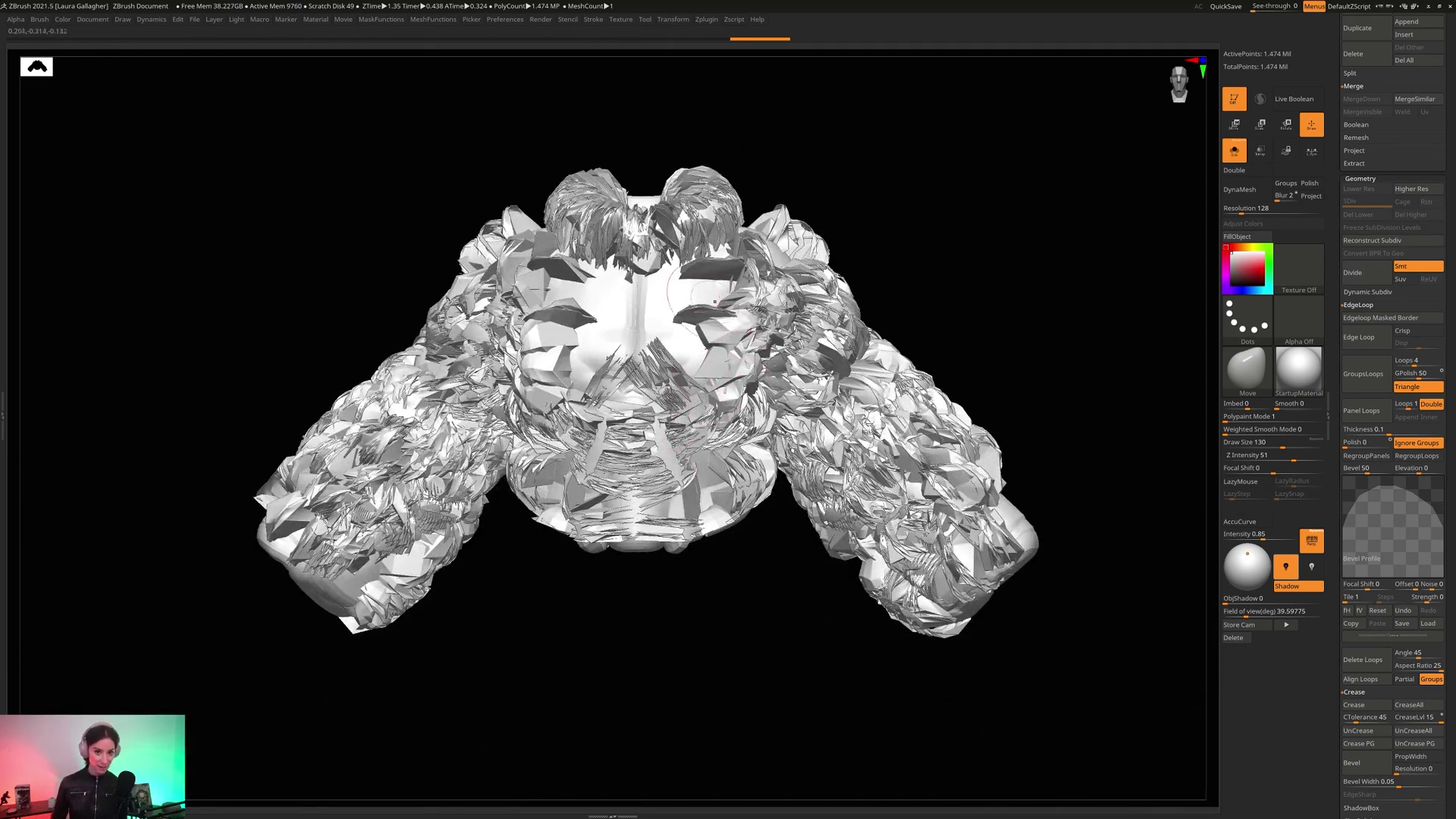
right_click_drag(714, 301, 648, 390)
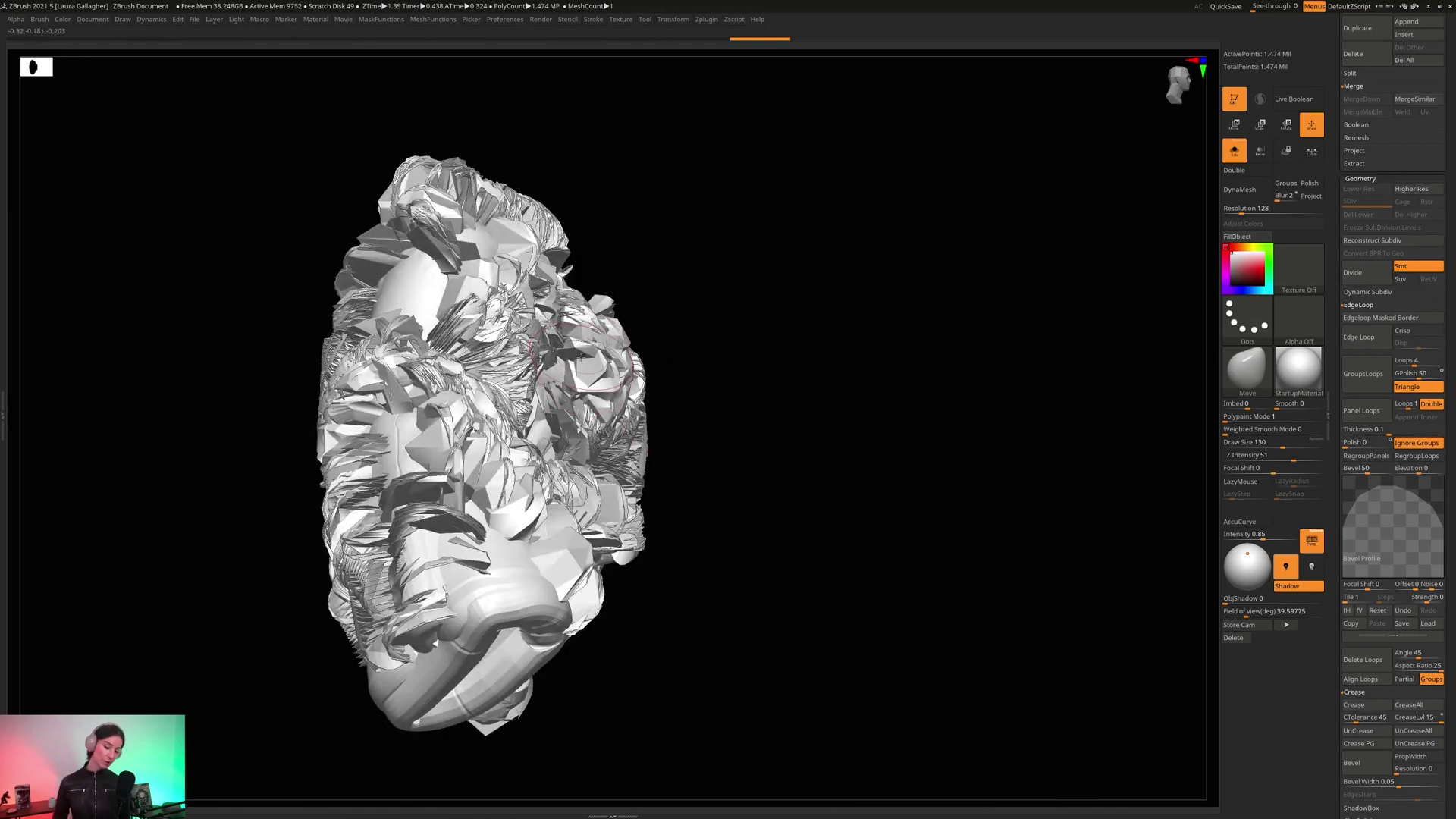
right_click_drag(583, 341, 659, 307)
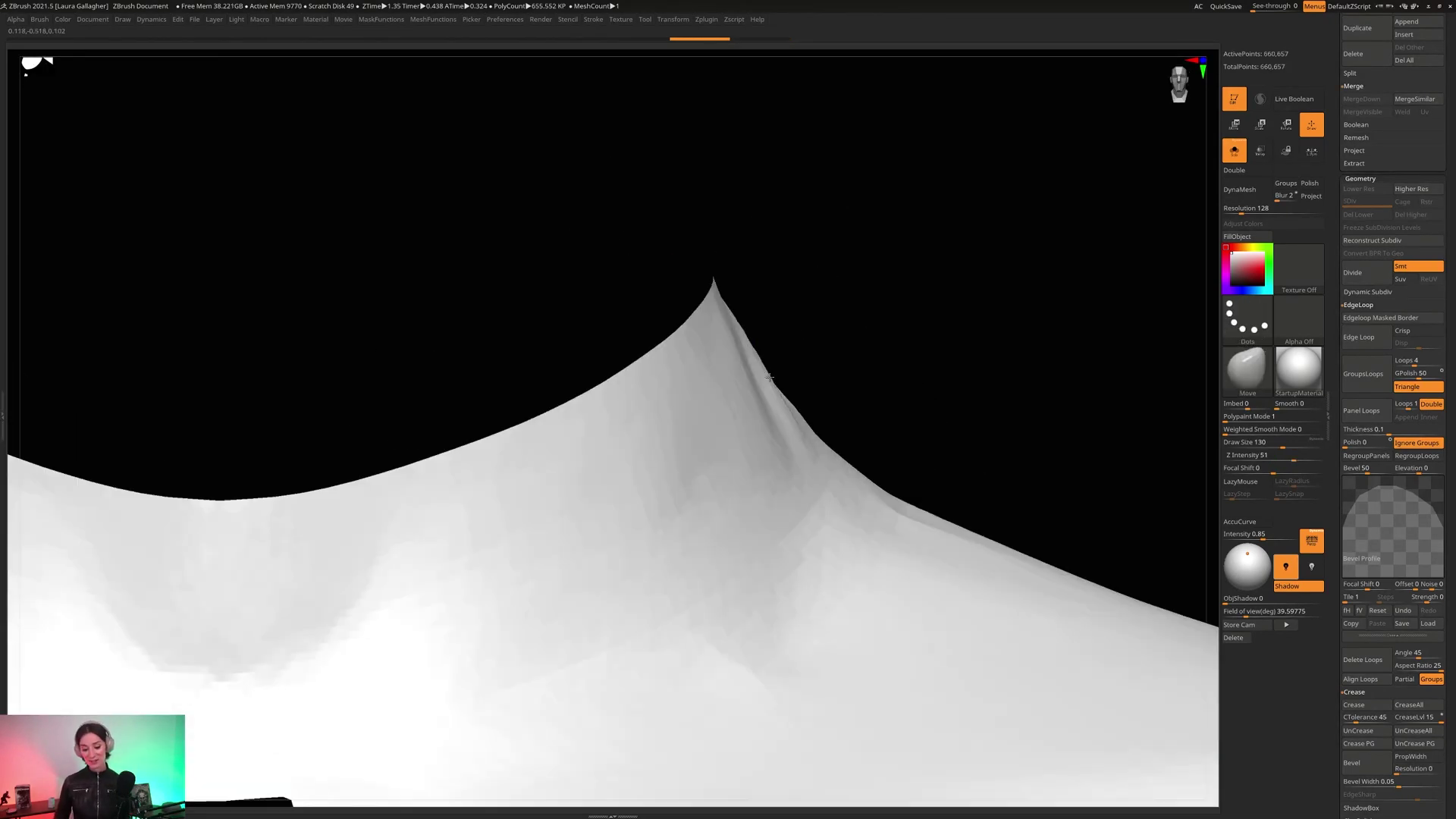
- Display the polyframe of the unthickened garment and look through the geometry and polygroup settings
key("shift+f")
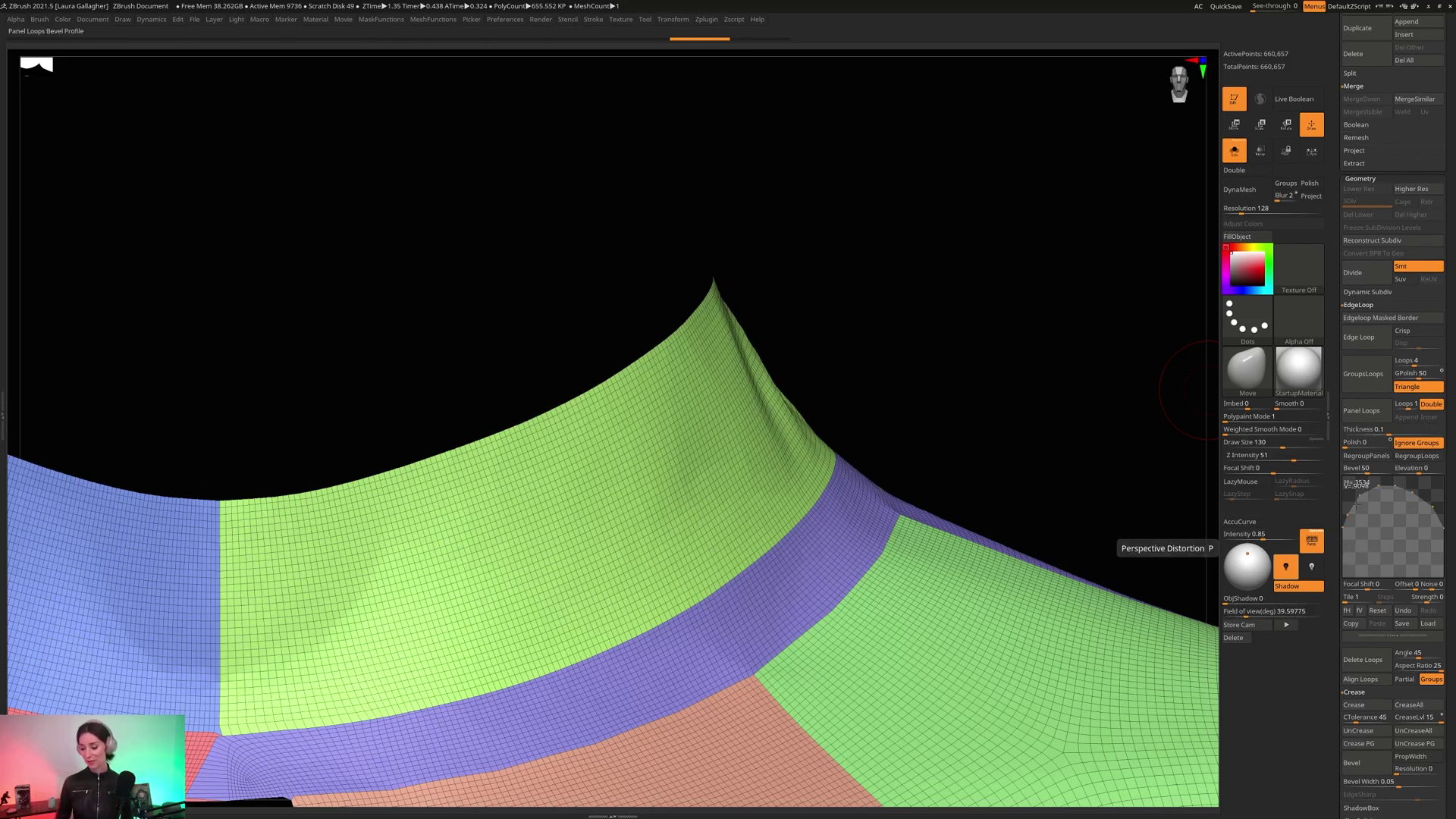
scroll(1333, 343, "down", 5)
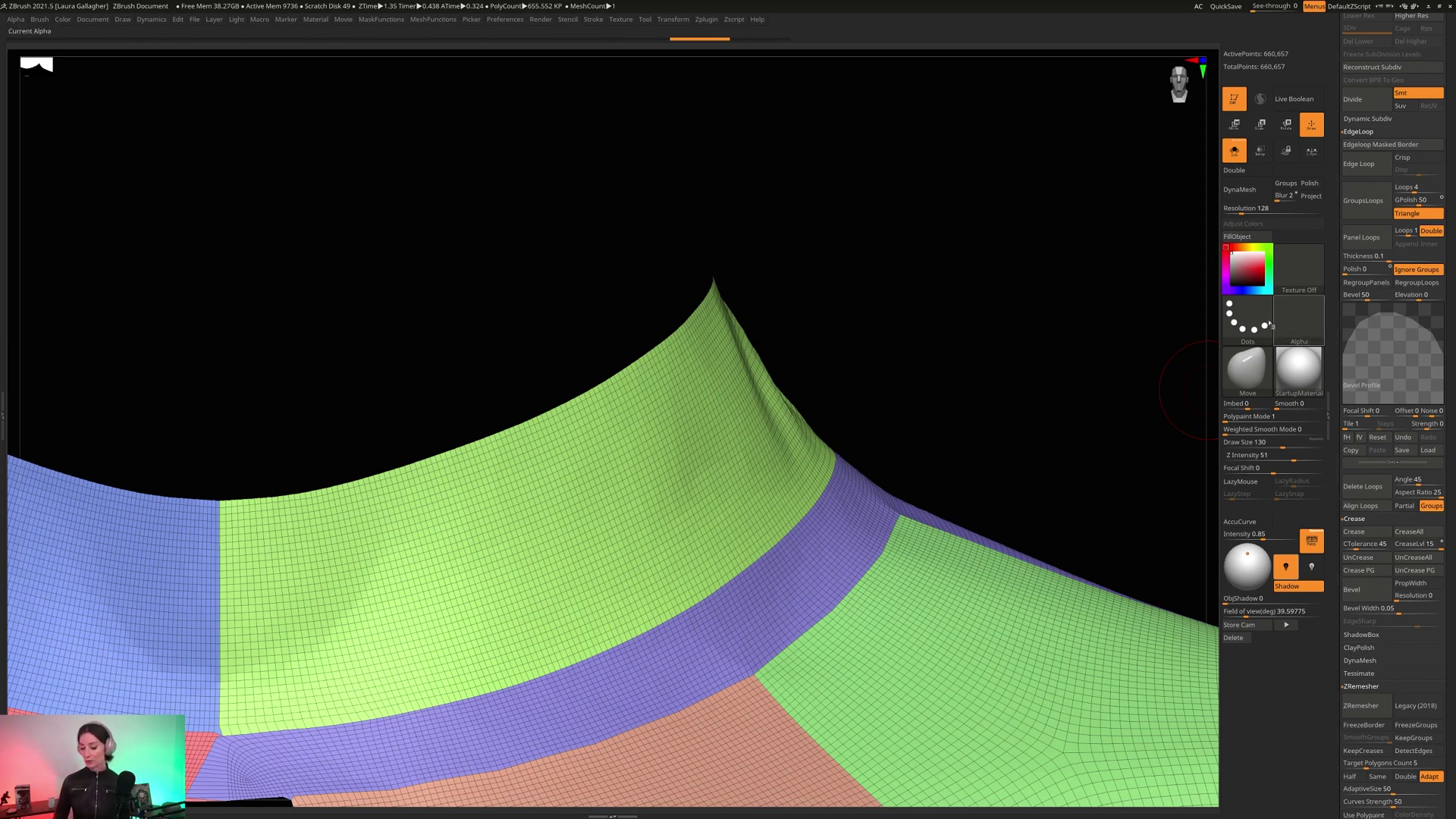
scroll(1333, 344, "down", 2)
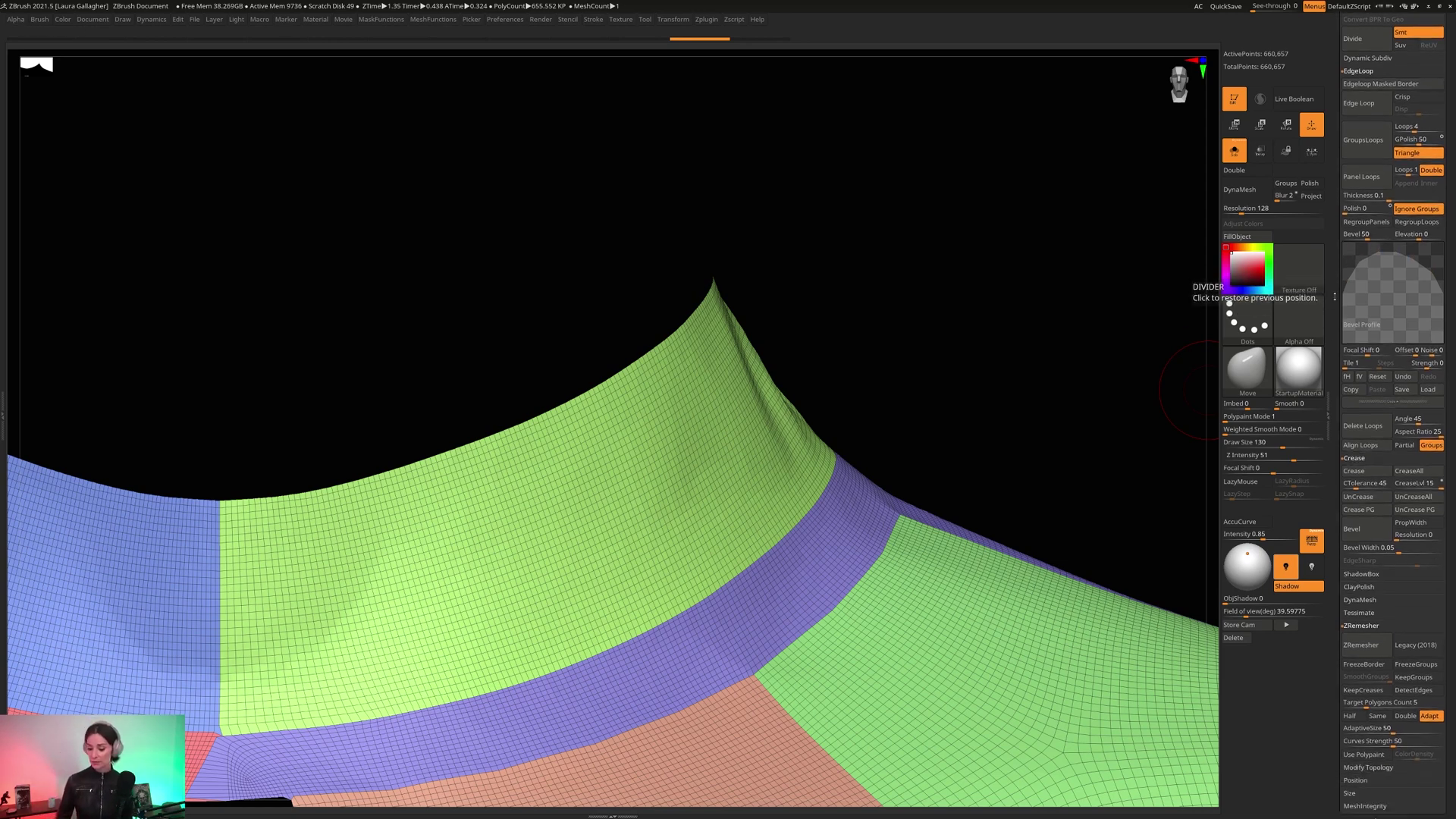
scroll(1339, 187, "down", 7)
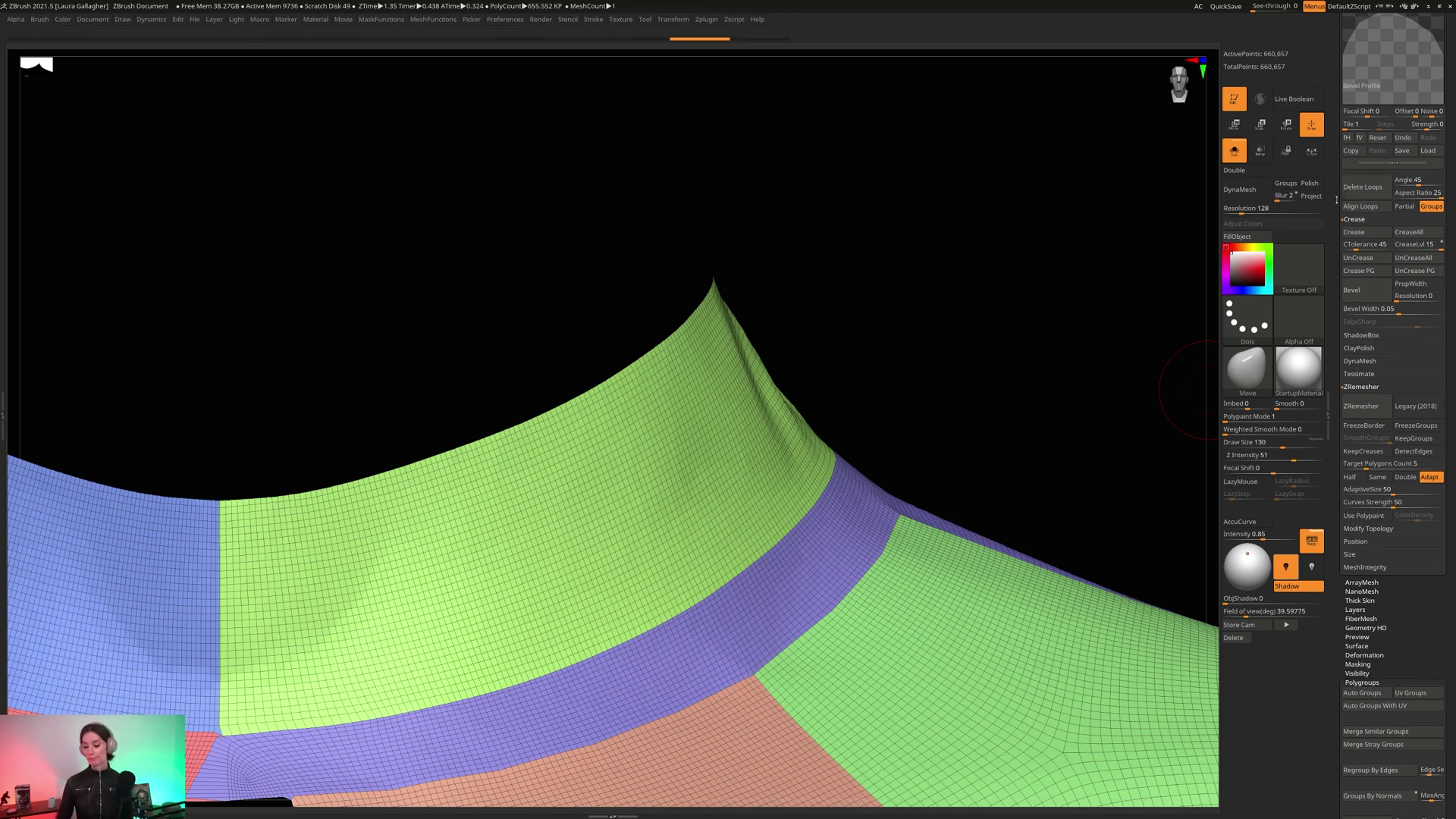
scroll(1339, 228, "up", 8)
scroll(1333, 275, "up", 1)
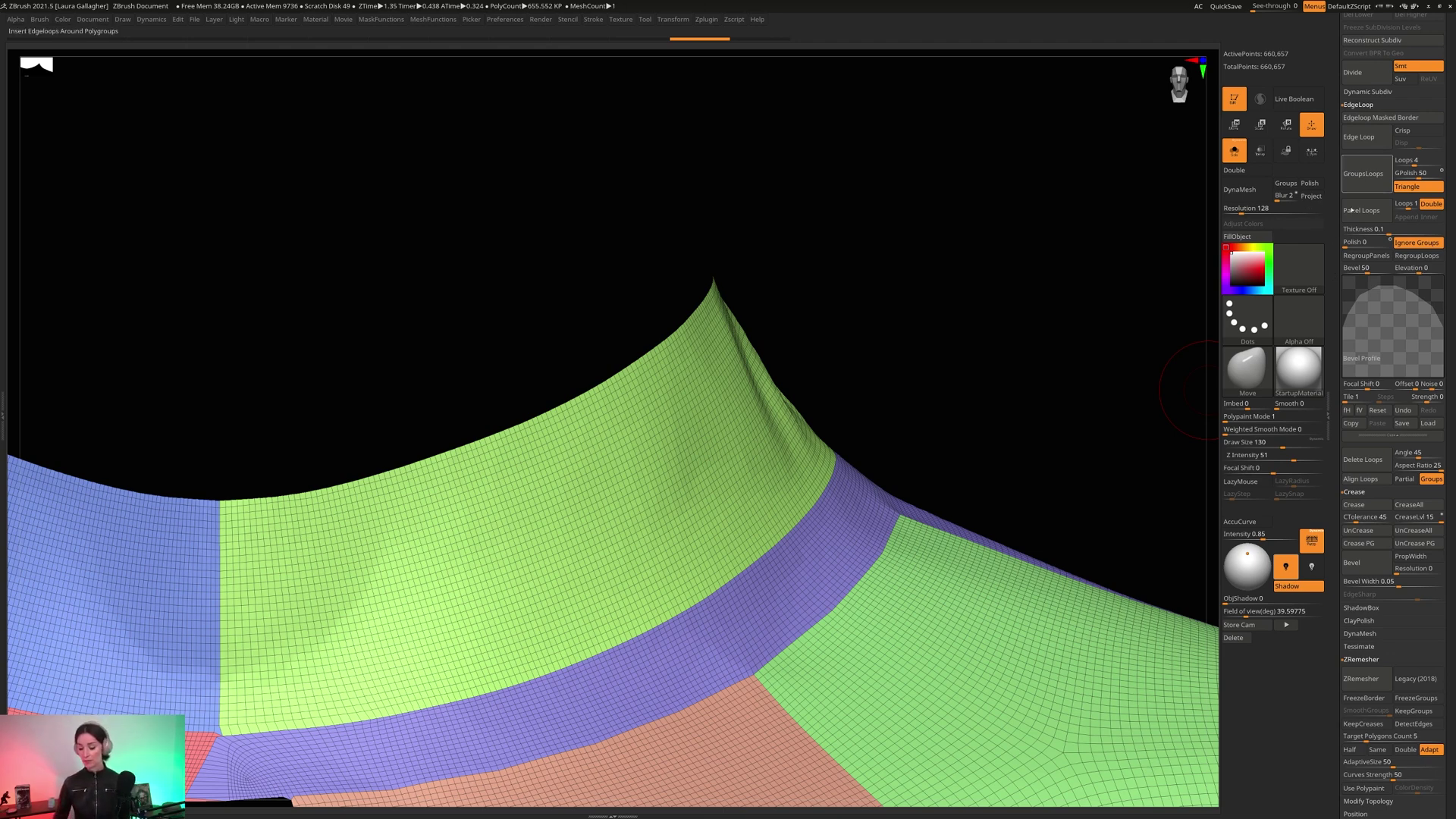
- Look up the garment's scale factor in its export settings and return to the Panel Loops settings
left_click_drag(1339, 194, 1330, 44)
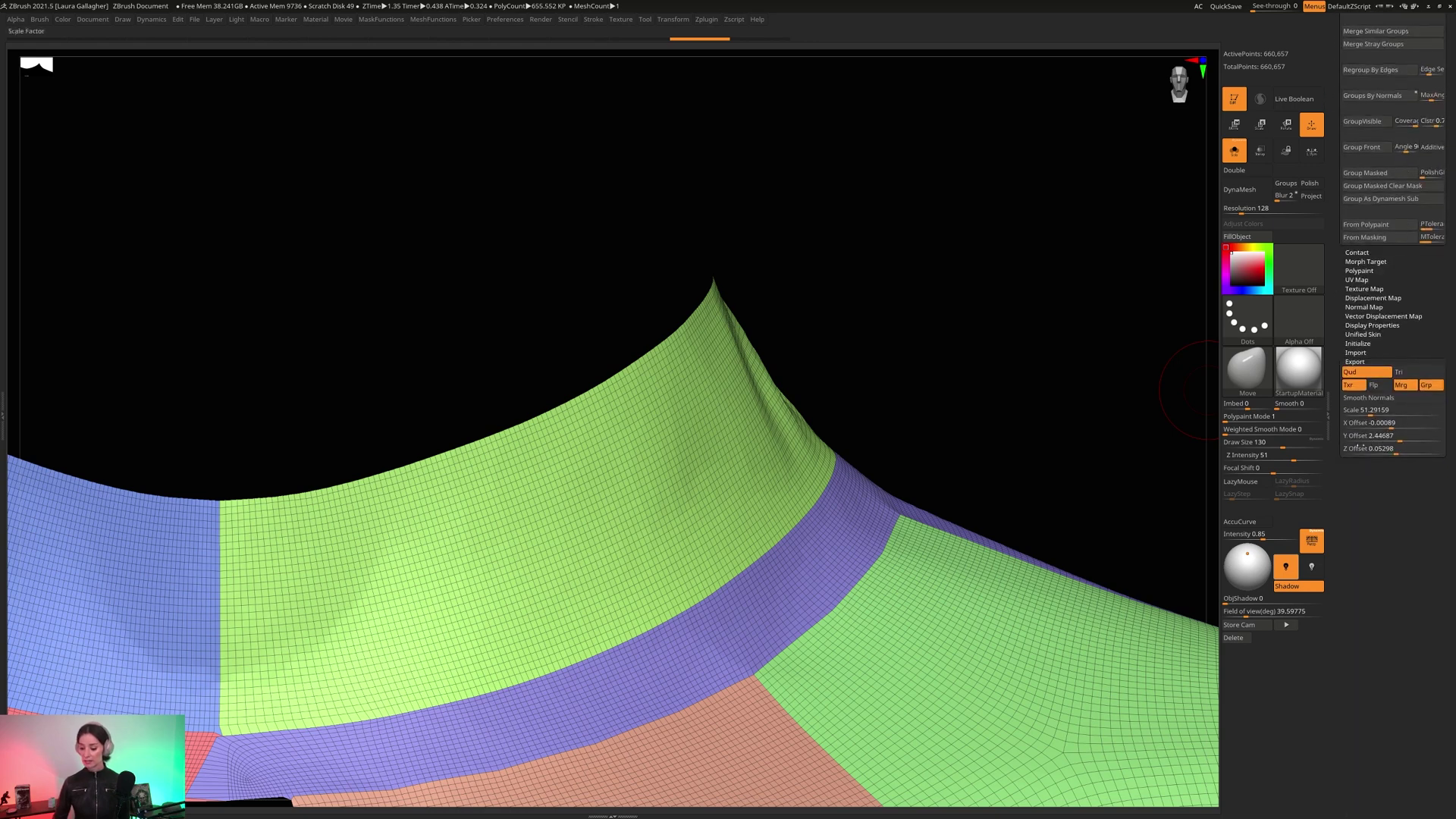
left_click(1356, 362)
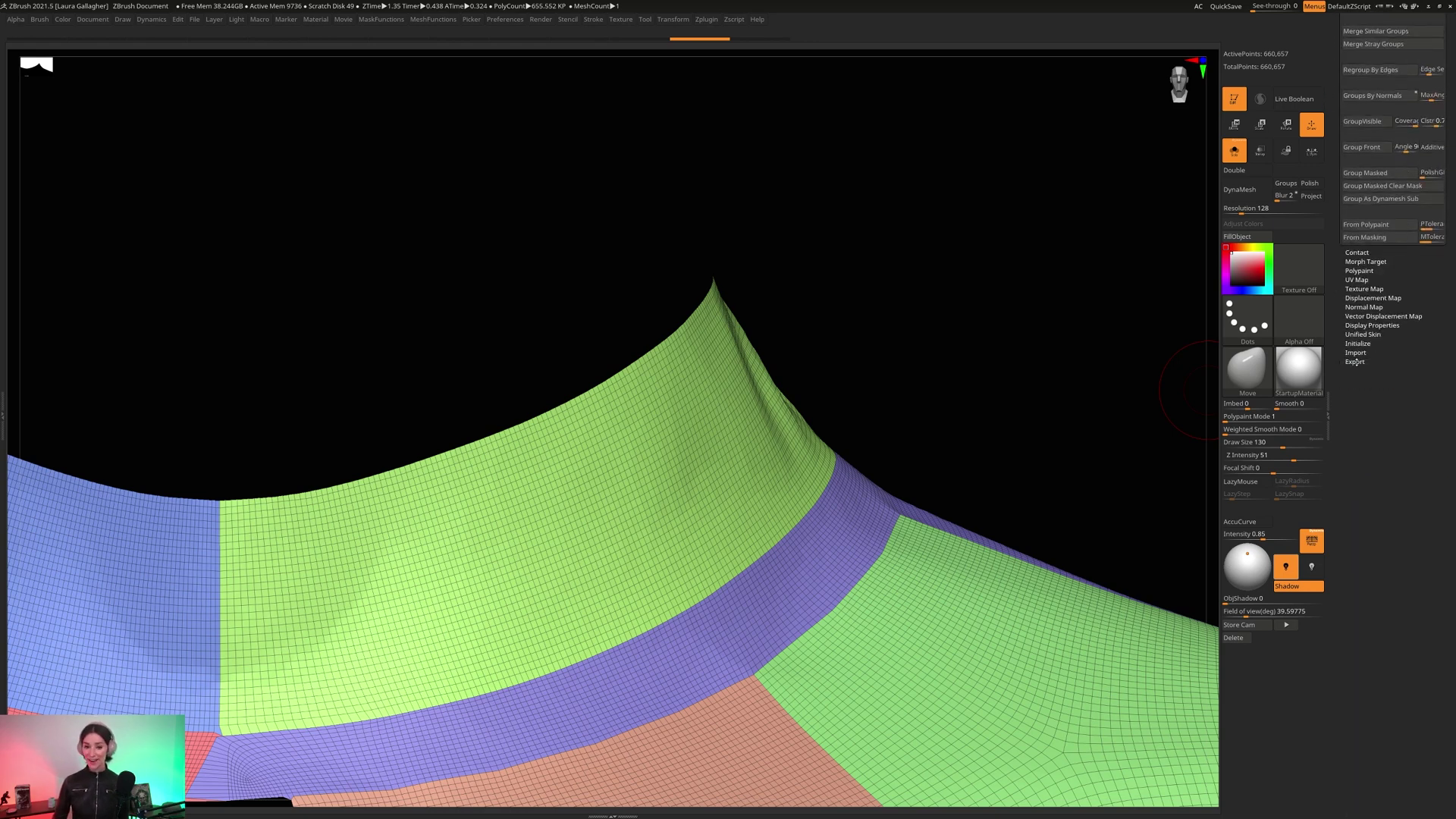
left_click(1355, 362)
left_click(1367, 410)
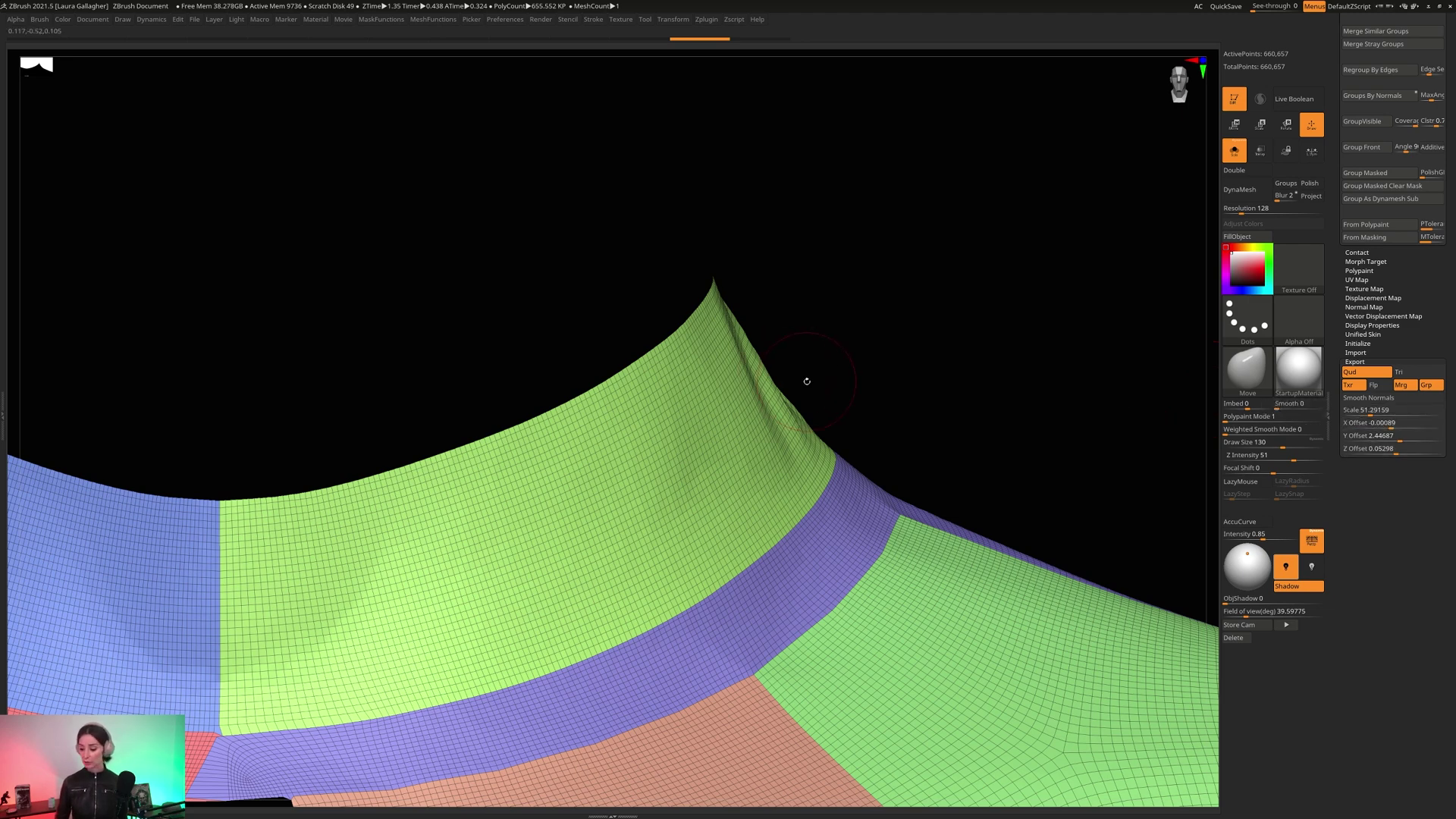
left_click_drag(1379, 513, 1387, 606)
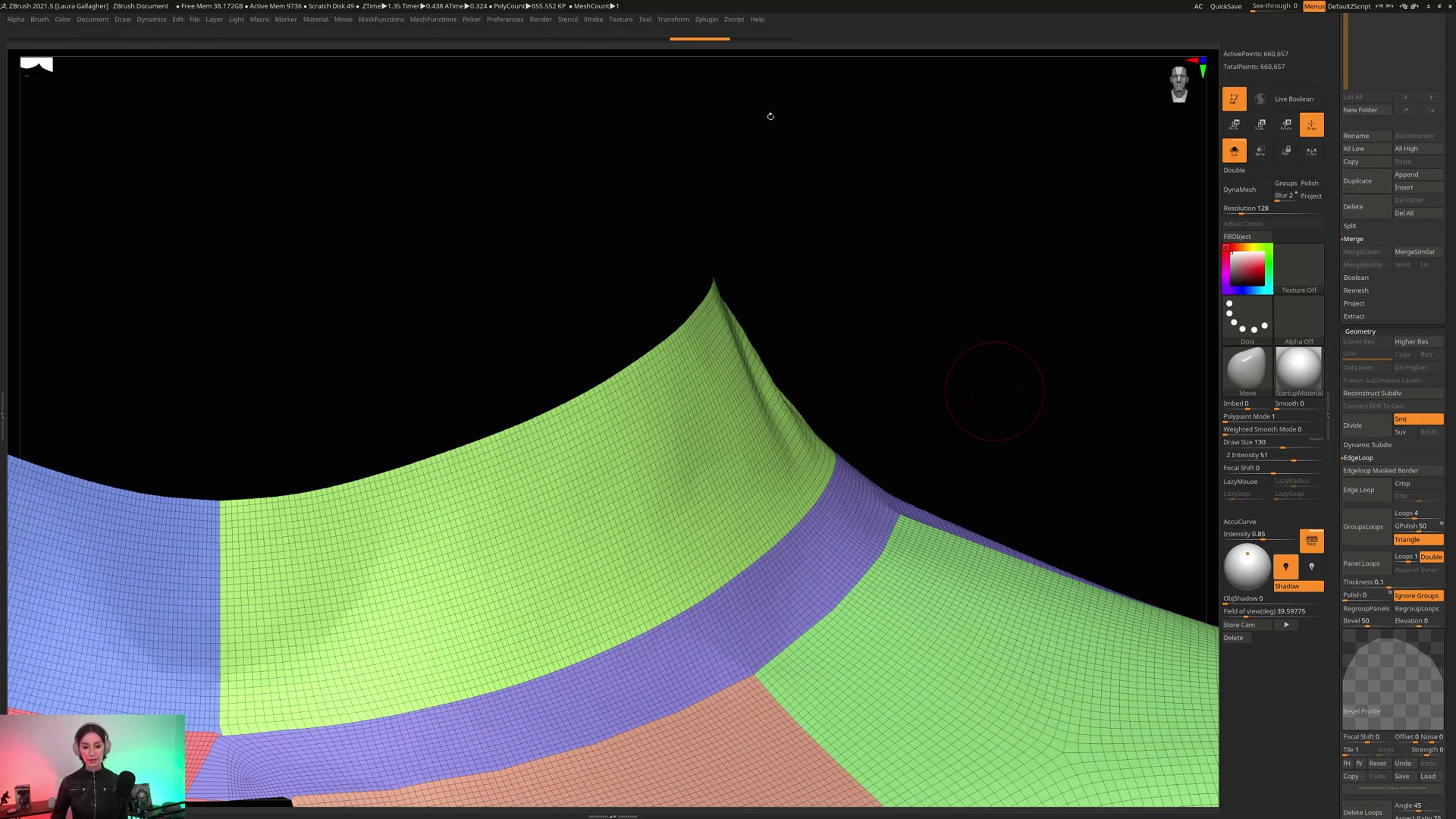
- Switch to the Calculator and divide 0.1 by 51.3 to work out the scaled thickness
left_click_drag(523, 0, 706, 72)
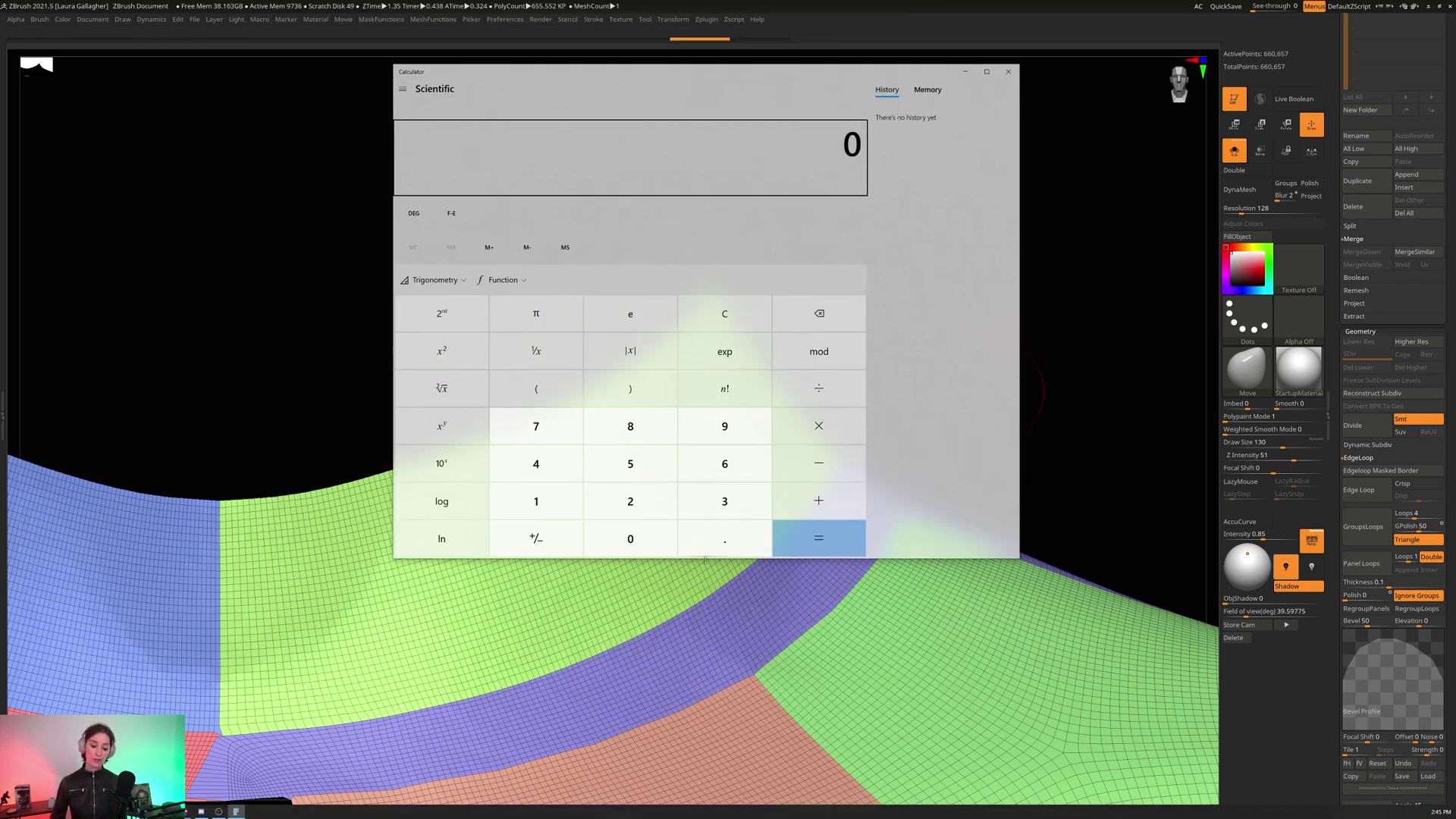
type("0.1")
key("slash")
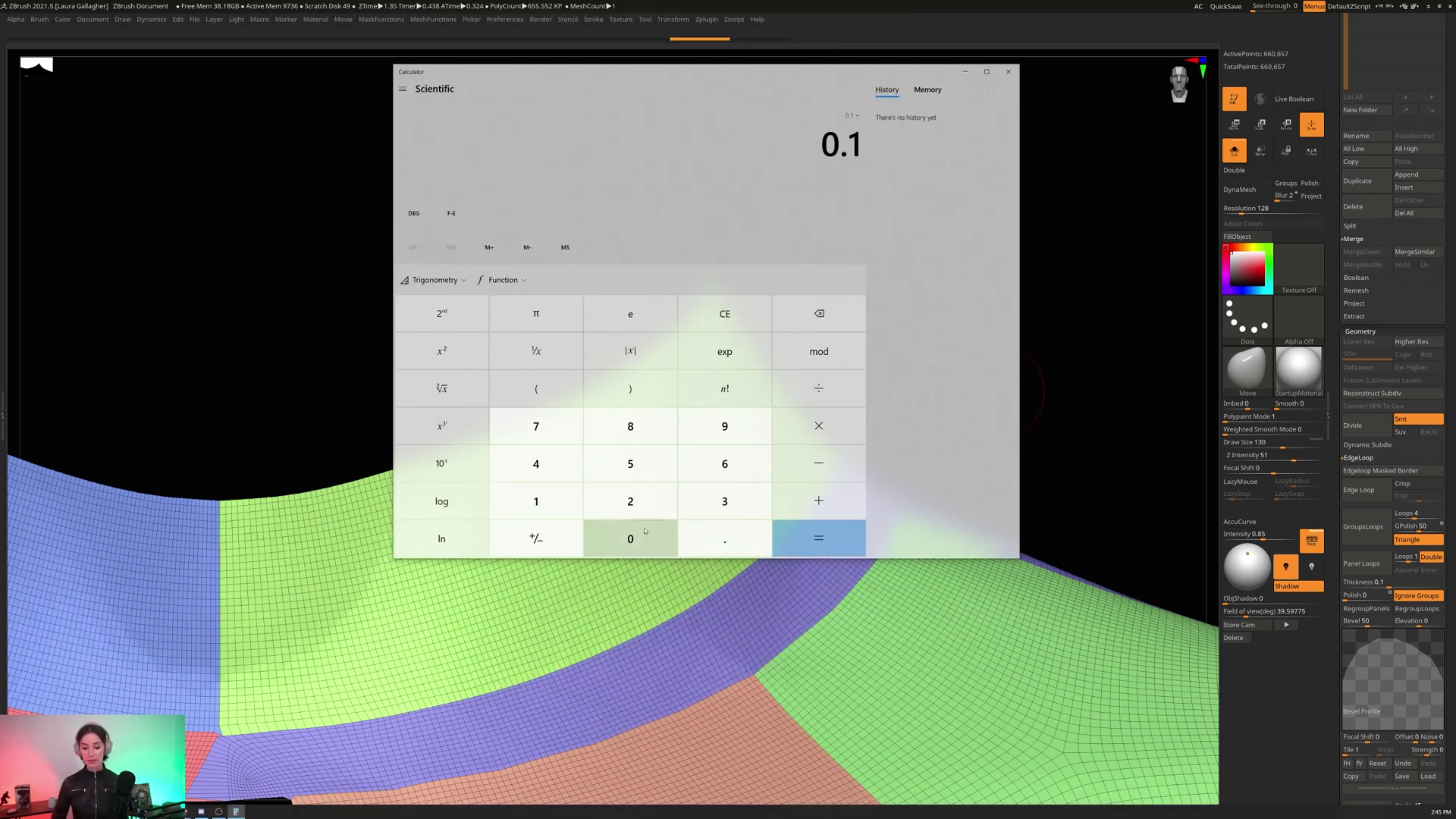
left_click(638, 462)
left_click(555, 501)
left_click(724, 539)
left_click(724, 501)
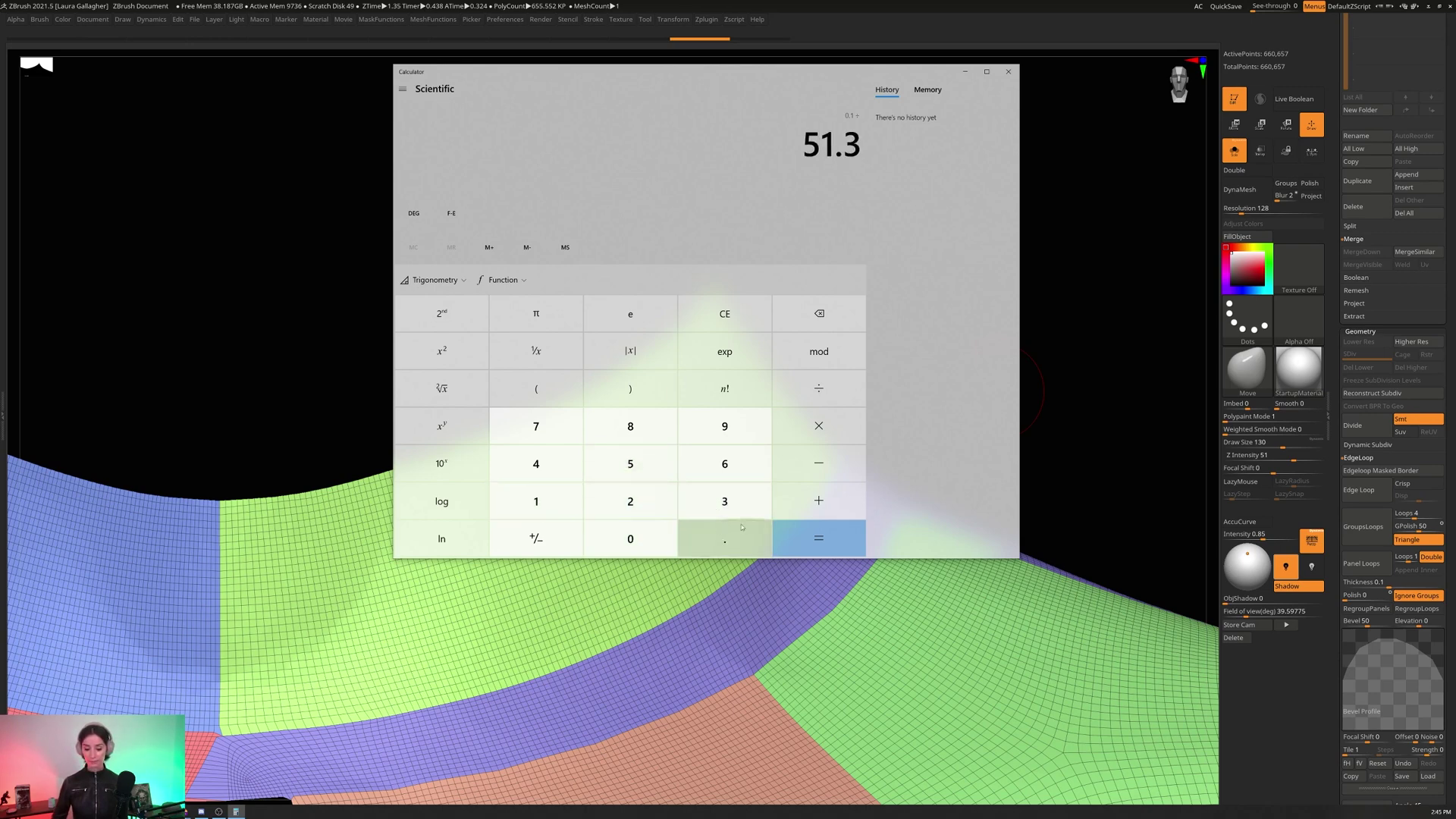
left_click(818, 539)
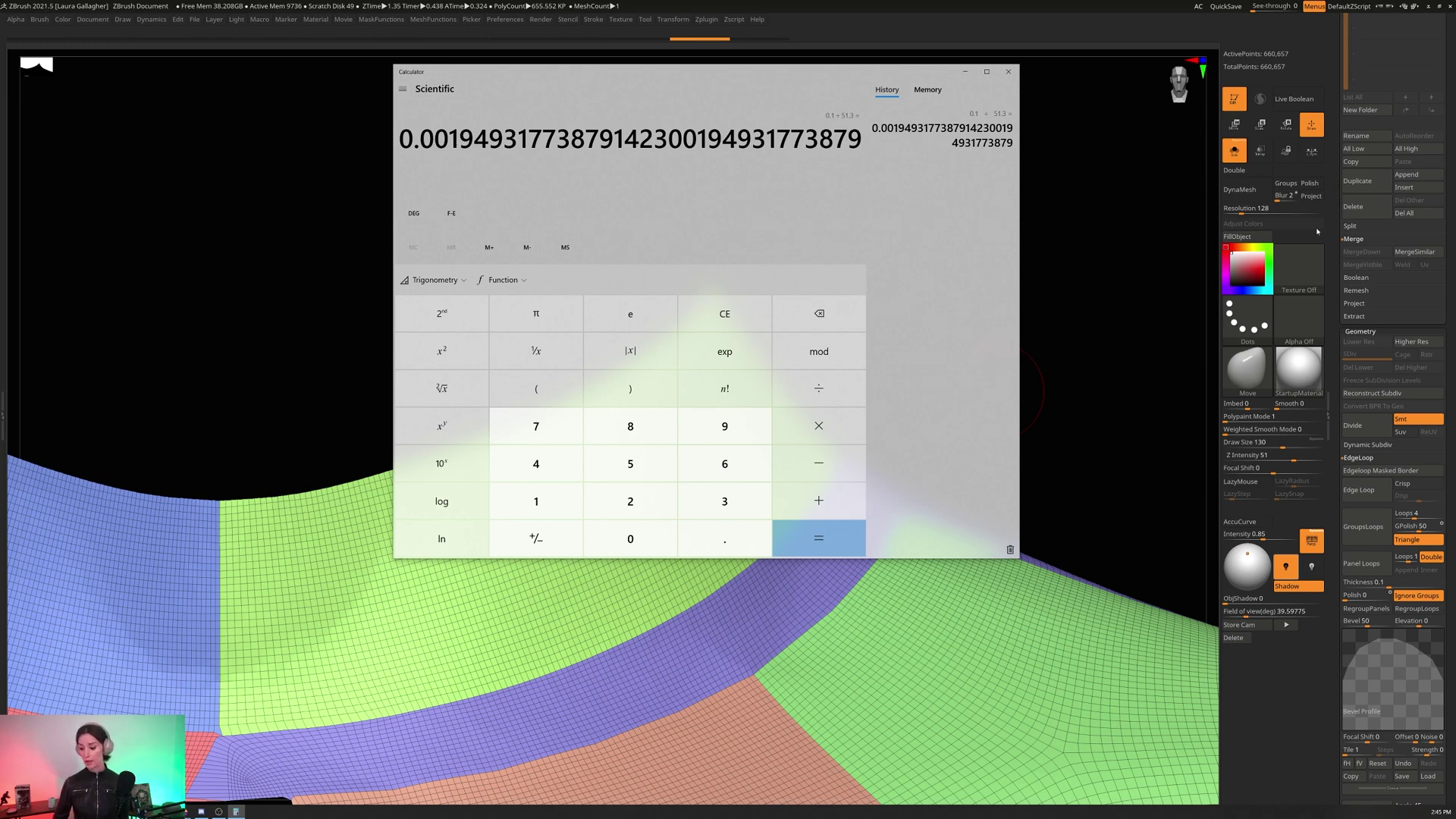
- Return to ZBrush, set the Panel Loops thickness to 0.002, and thicken the garment with Panel Loops
left_click(1332, 260)
mouse_move(1333, 260)
left_mouse_down()
mouse_move(1342, 729)
mouse_move(1344, 248)
left_mouse_up()
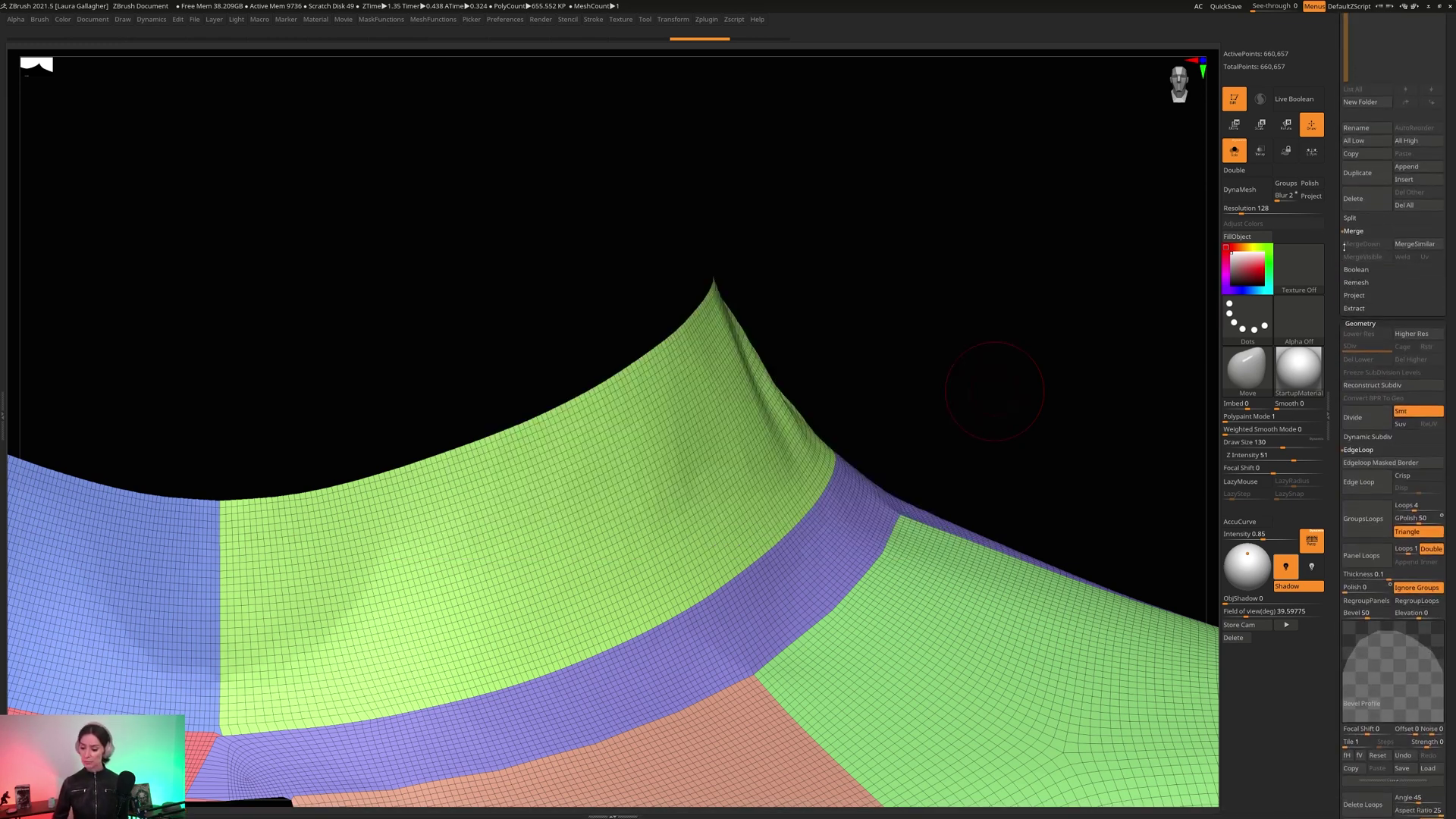
scroll(1343, 246, "down", 3)
left_click(1374, 503)
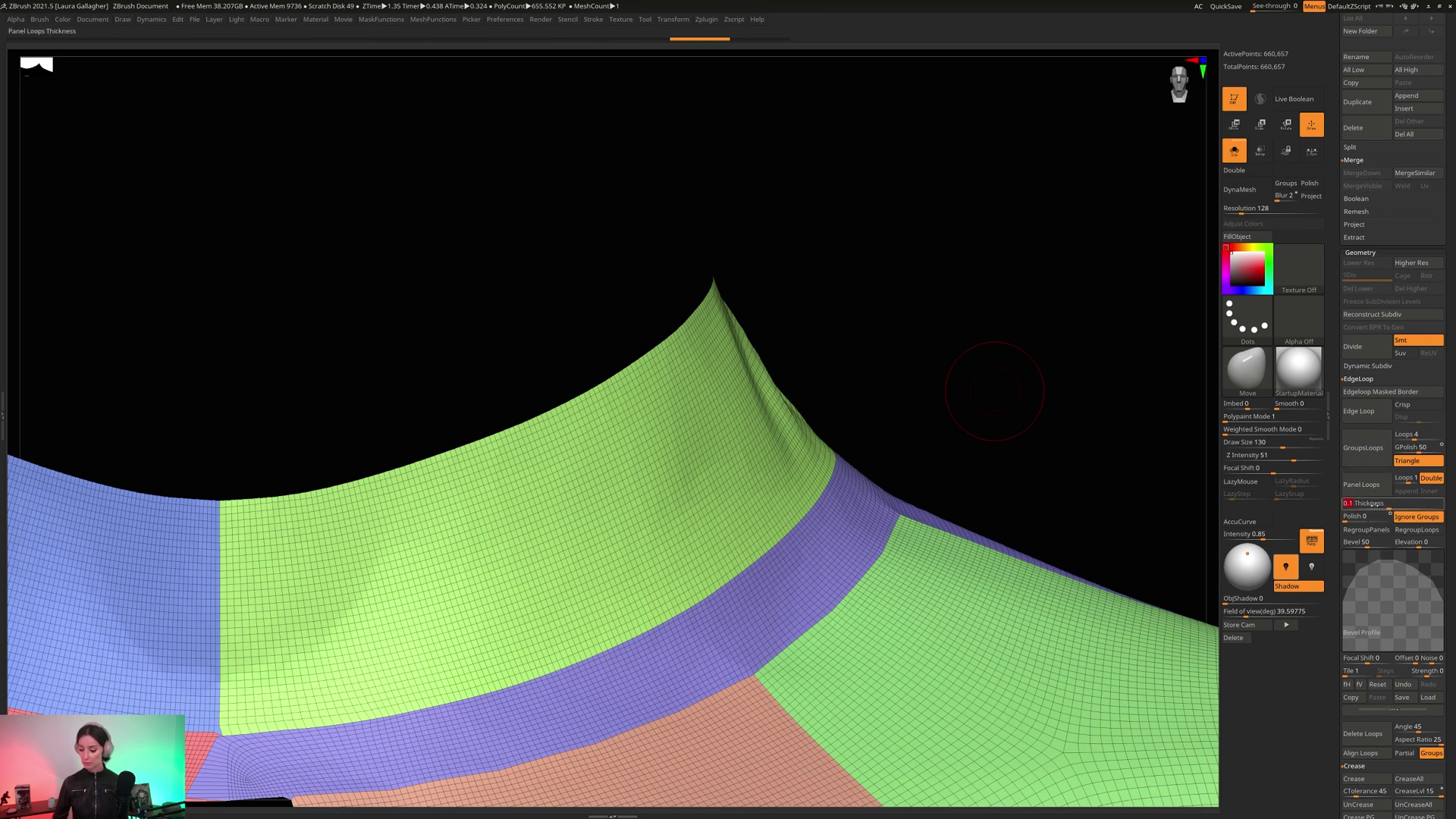
type("0.002")
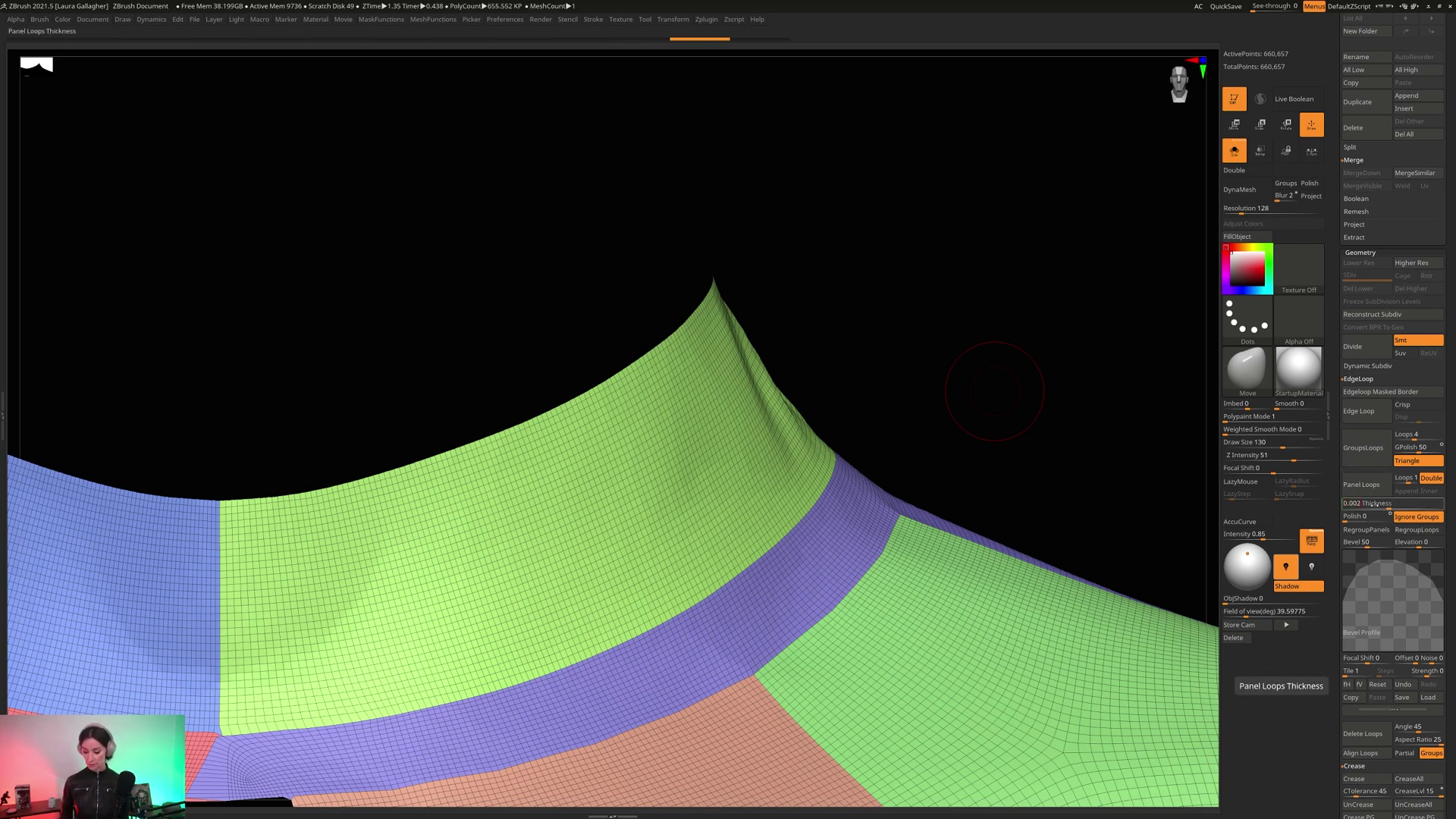
key("Return")
left_click(1376, 486)
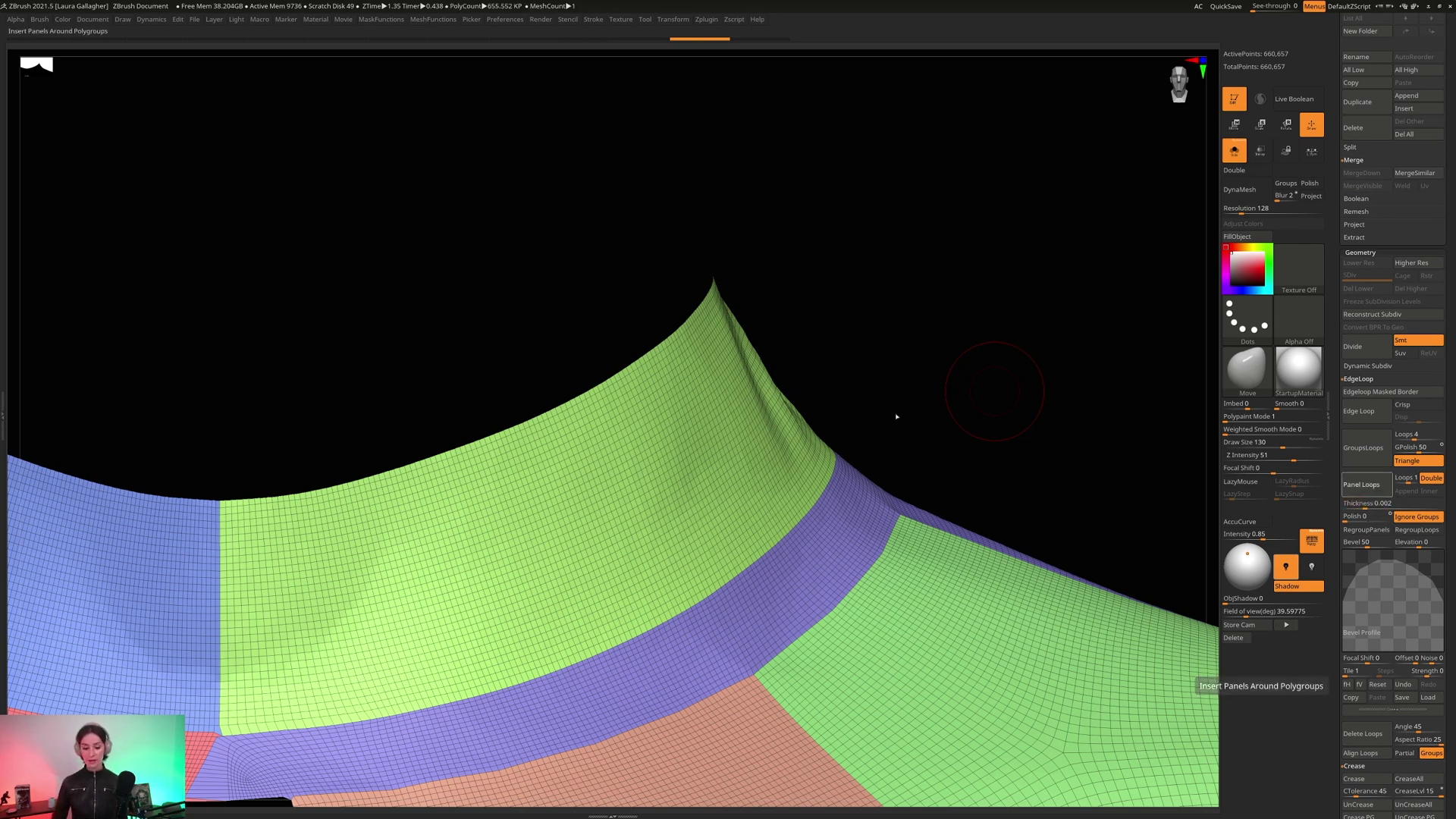
- Measure the thickness of the collar's upper edge with a Transpose line
left_click_drag(682, 227, 679, 464)
right_click_drag(679, 464, 966, 442, "alt")
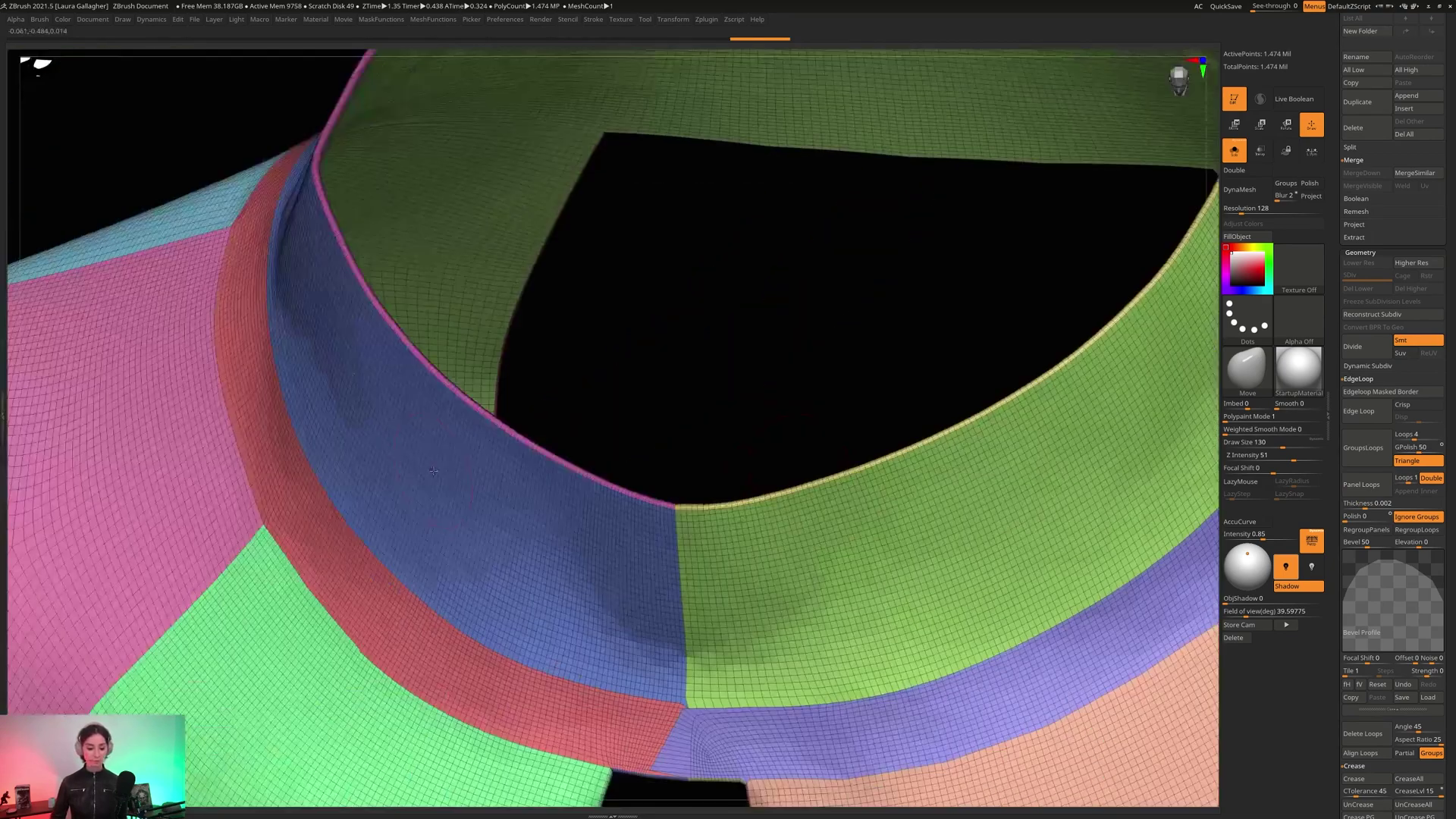
mouse_move(403, 435)
right_mouse_down("ctrl")
mouse_move(383, 359)
mouse_move(322, 303)
mouse_move(296, 173)
right_mouse_up("ctrl")
key("w")
left_click_drag(294, 174, 432, 184)
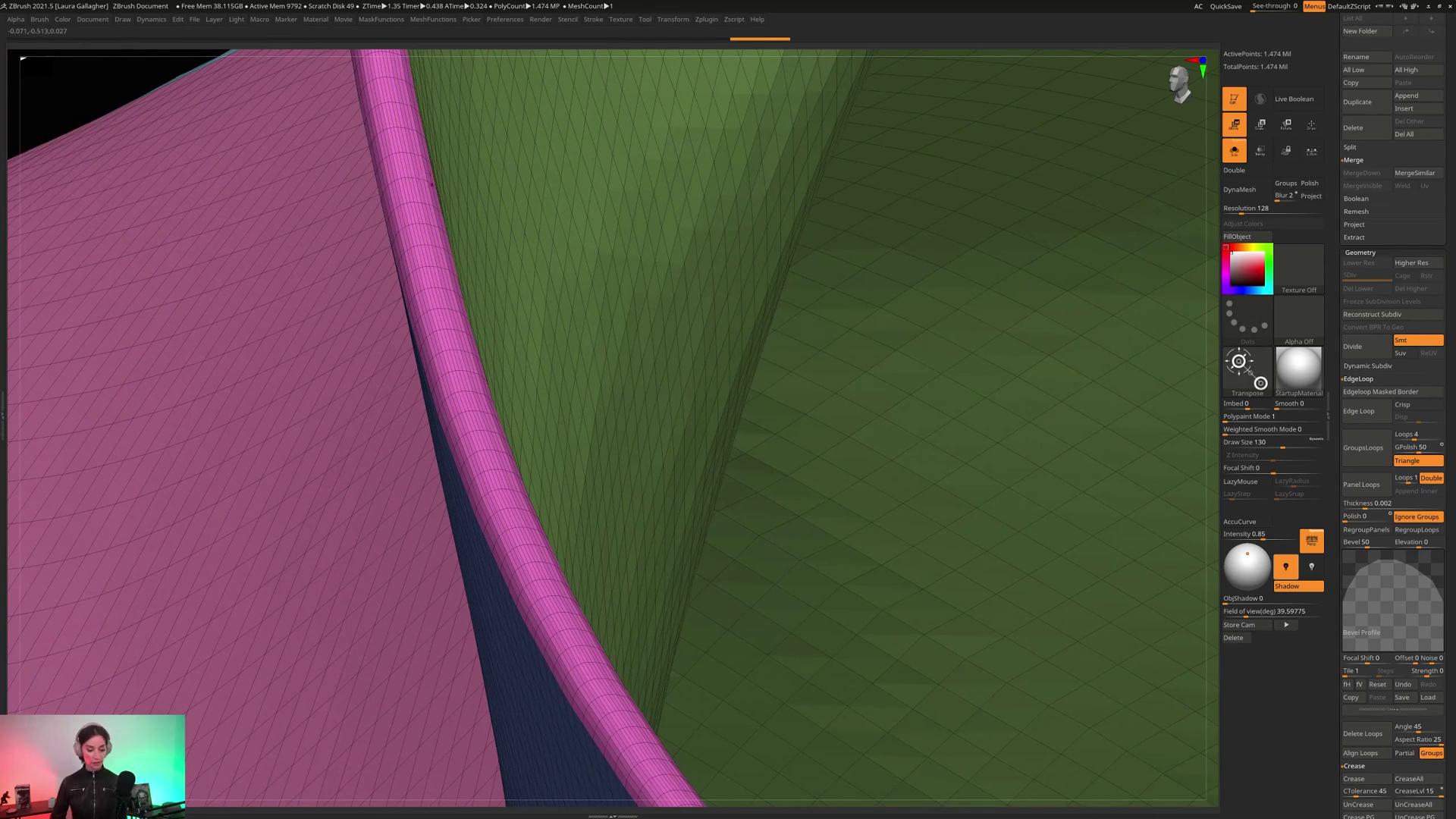
left_click_drag(428, 389, 491, 370)
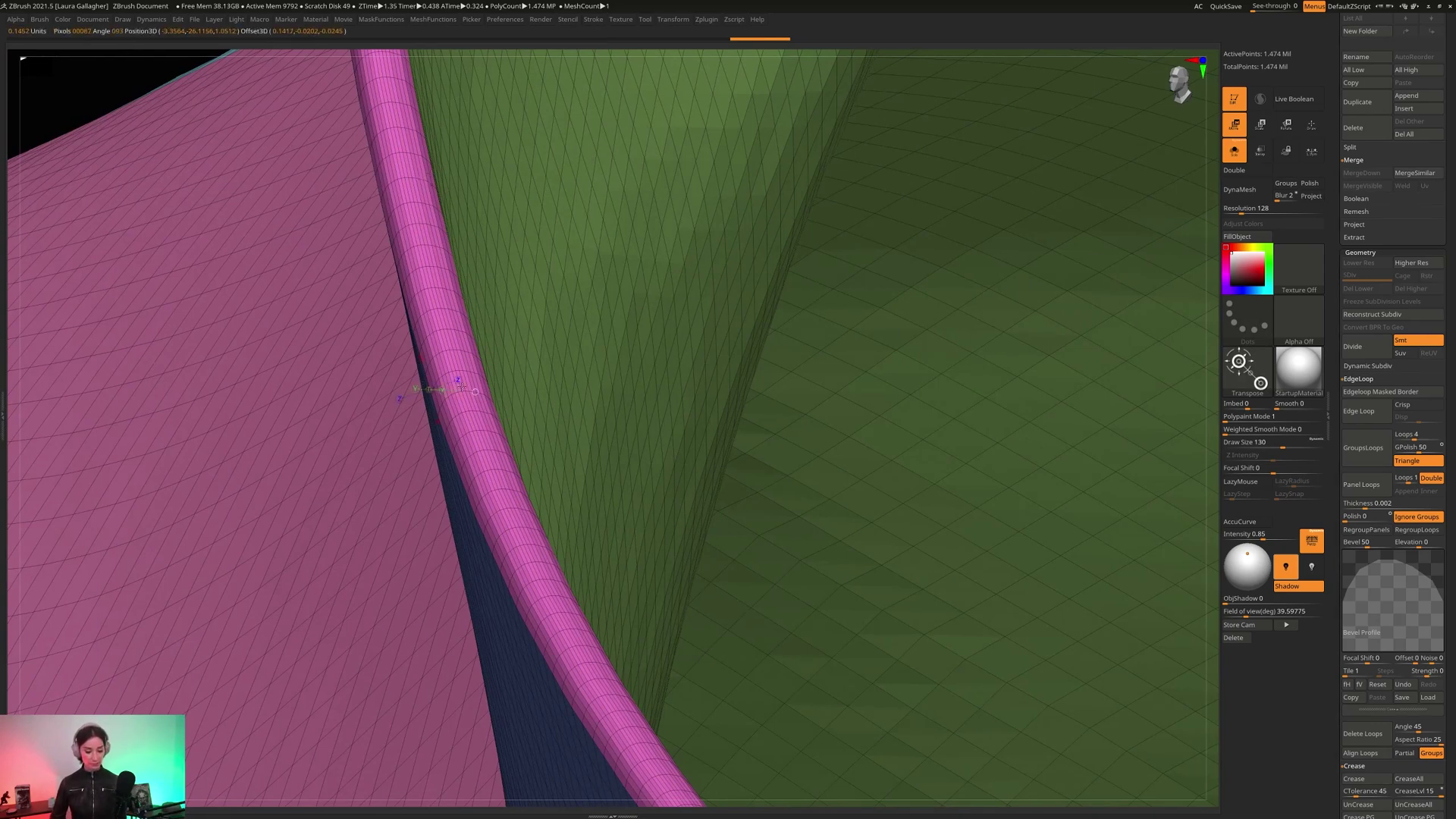
right_click_drag(510, 576, 575, 655)
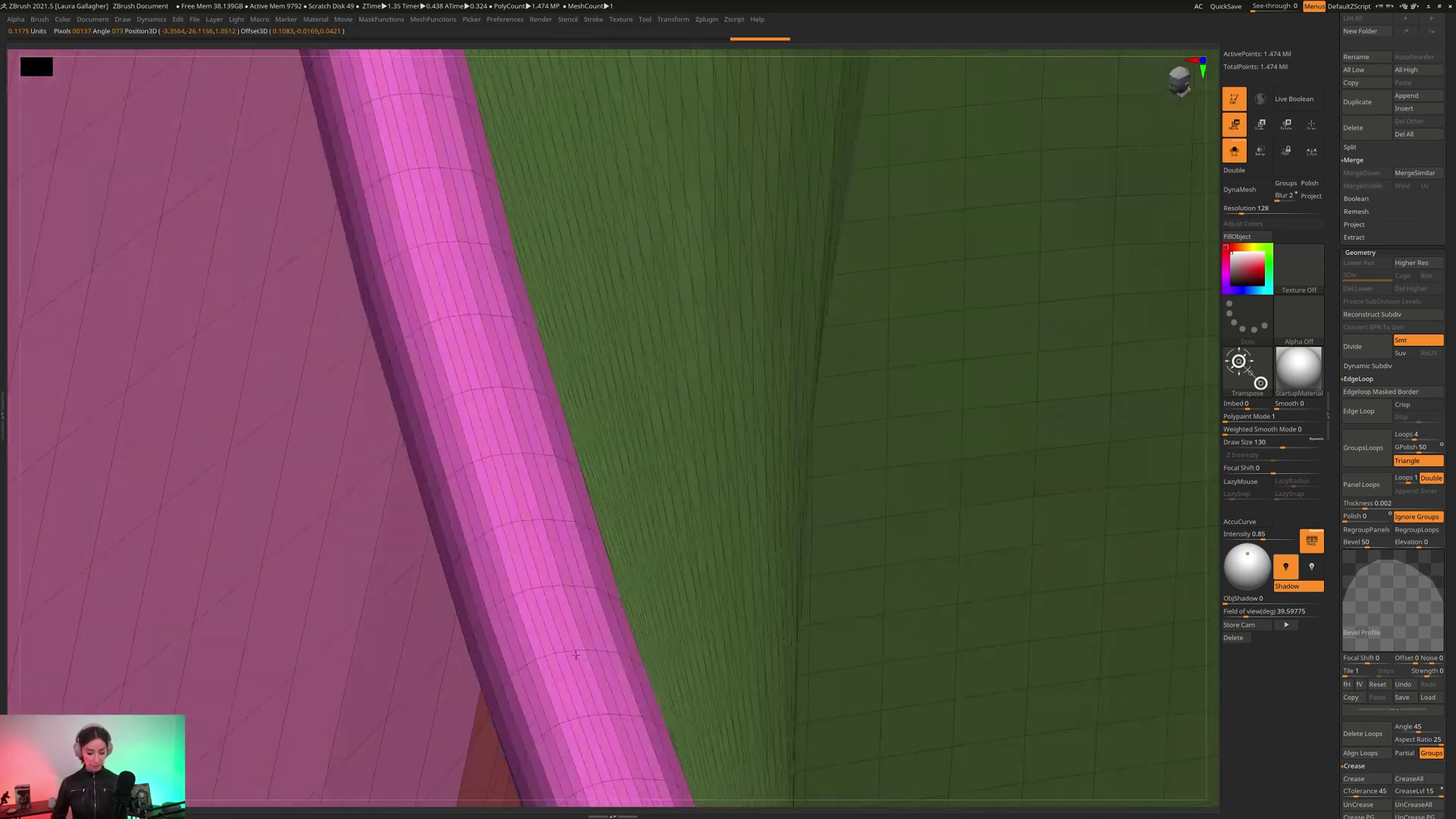
left_click_drag(468, 648, 620, 599)
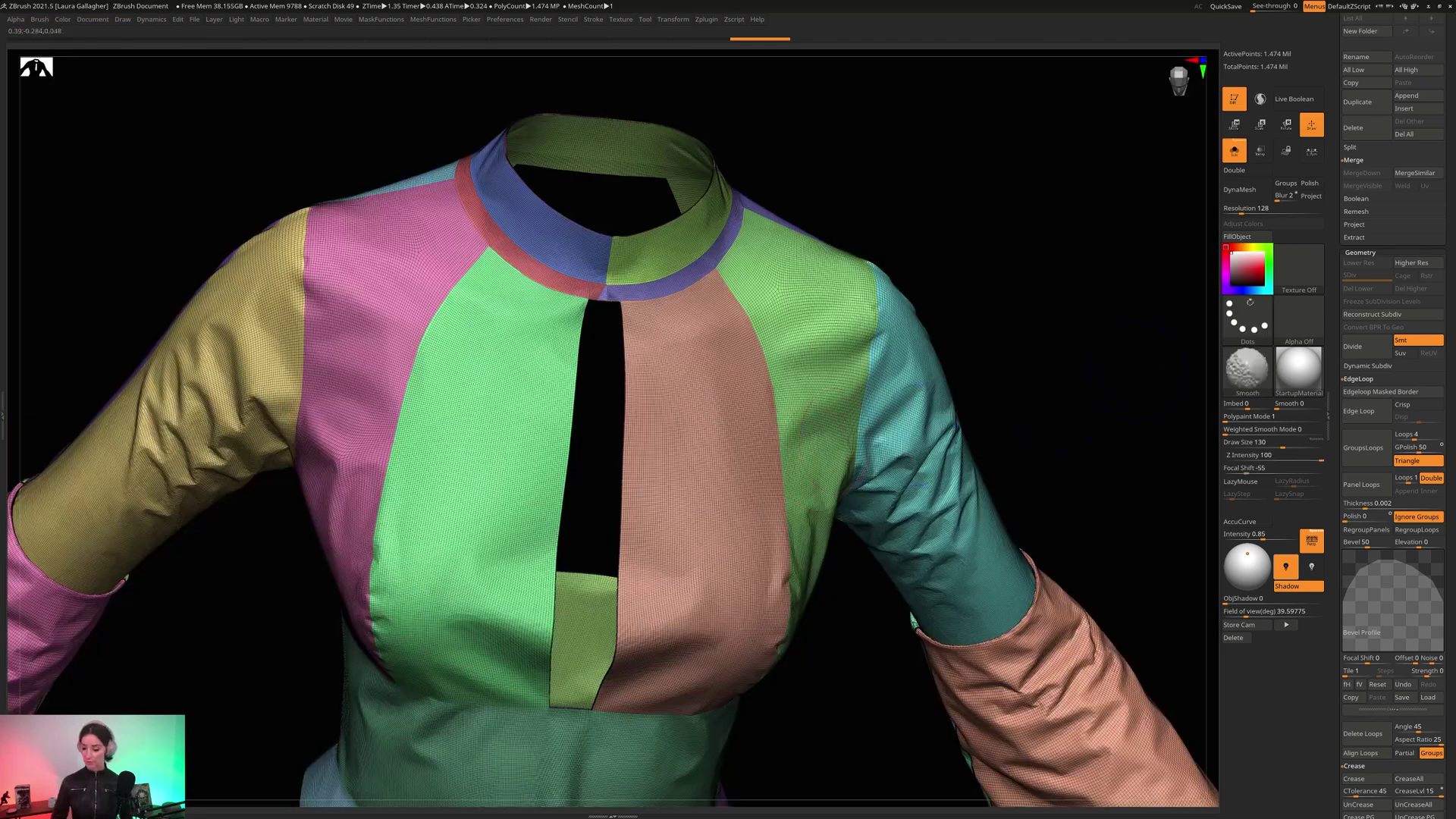
- Reconstruct the thickened garment's lower subdivision levels and compare the sleeve wrinkles at the highest level with polyframe on and off
key("shift+f")
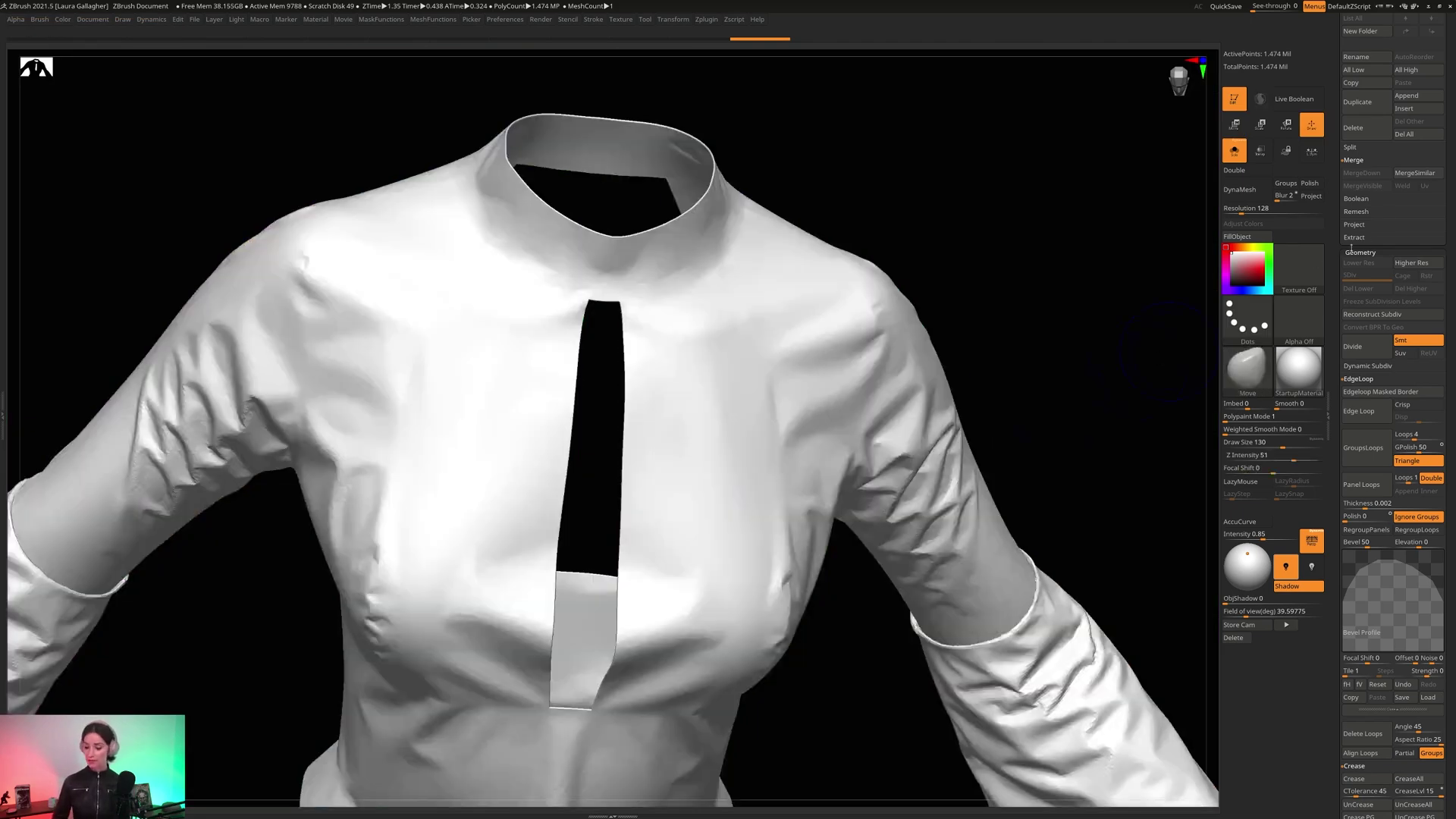
left_click(1357, 314)
key("shift+f")
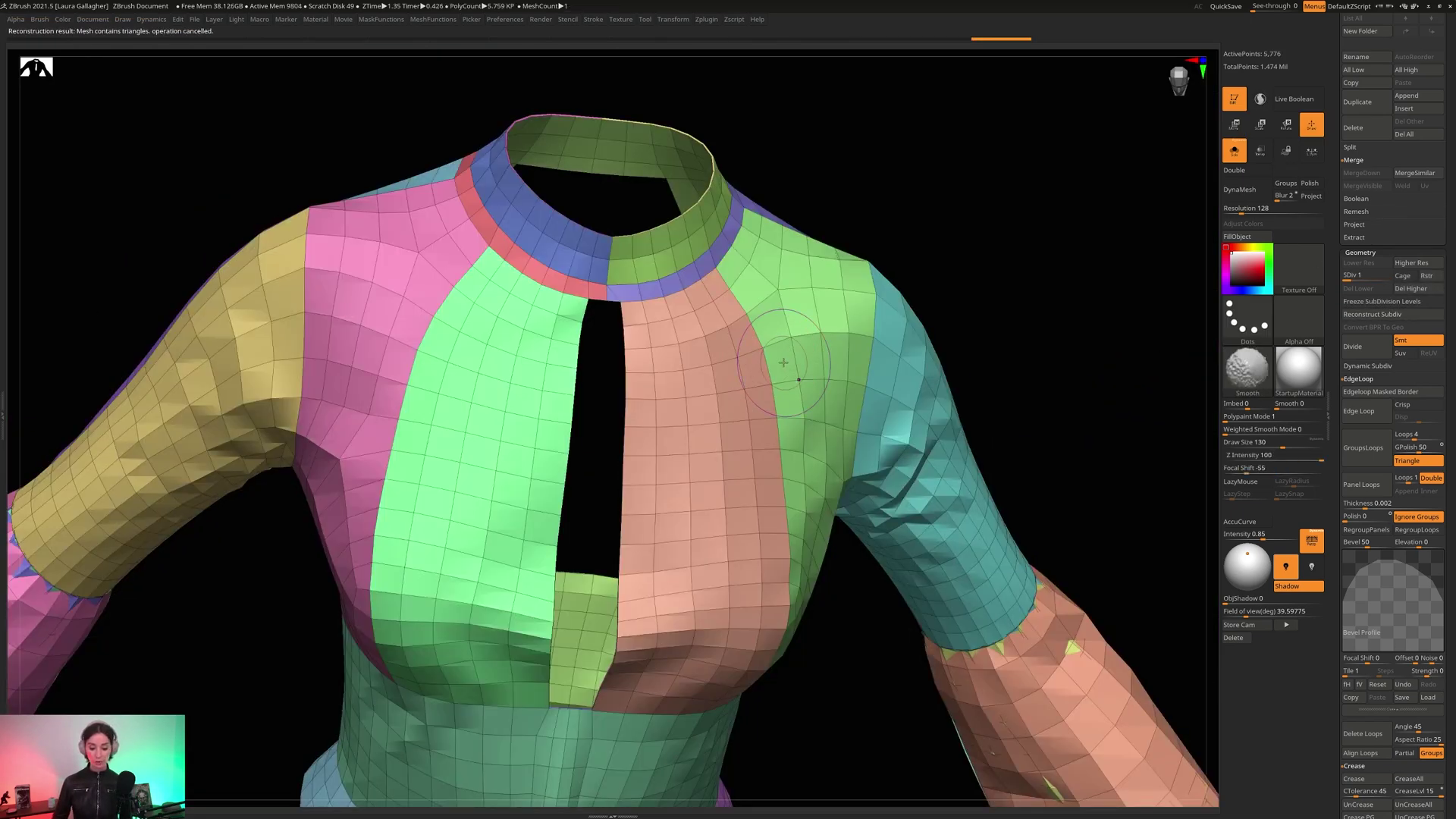
key("shift+f")
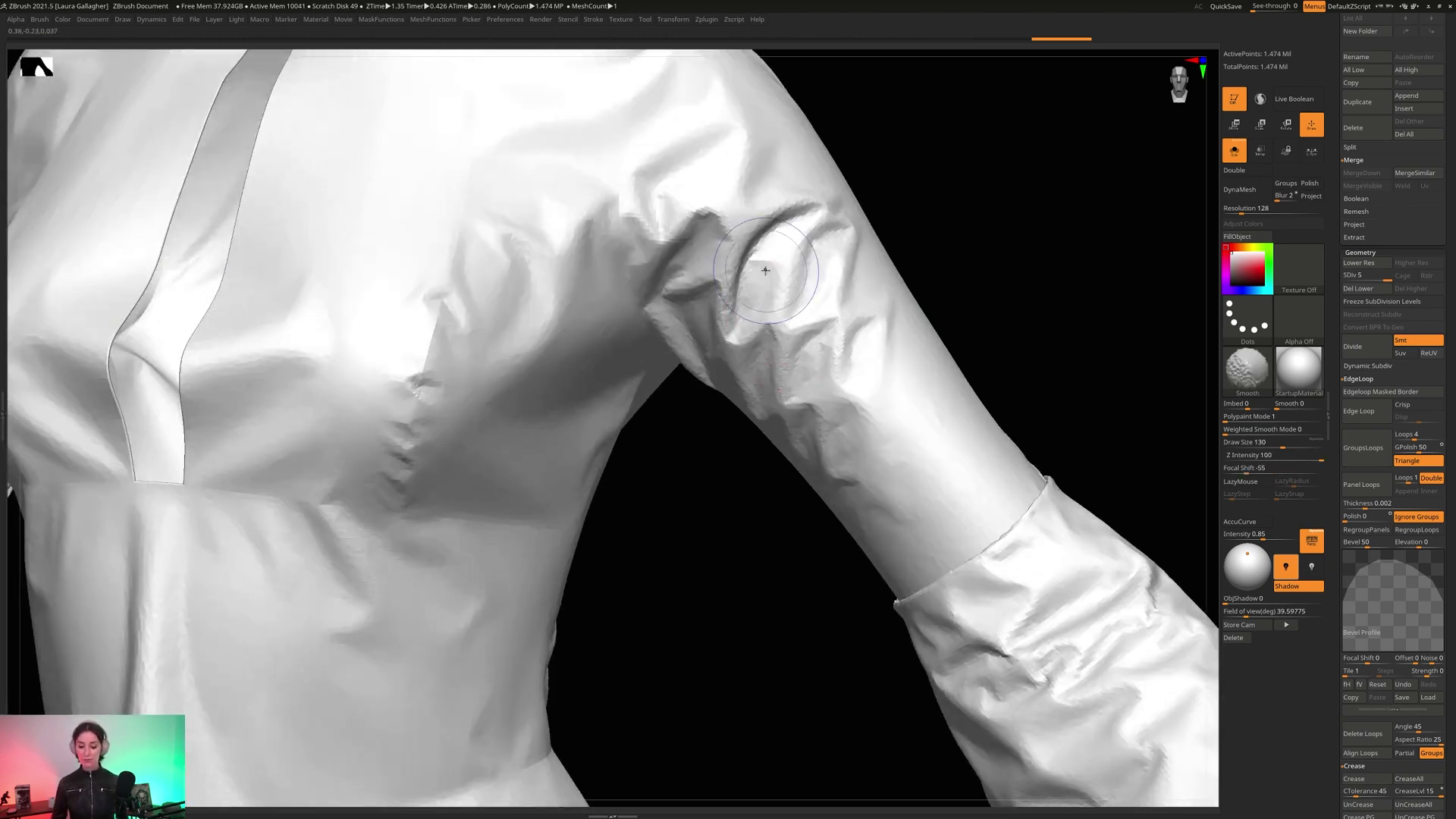
key("shift+f")
key("shift+f")
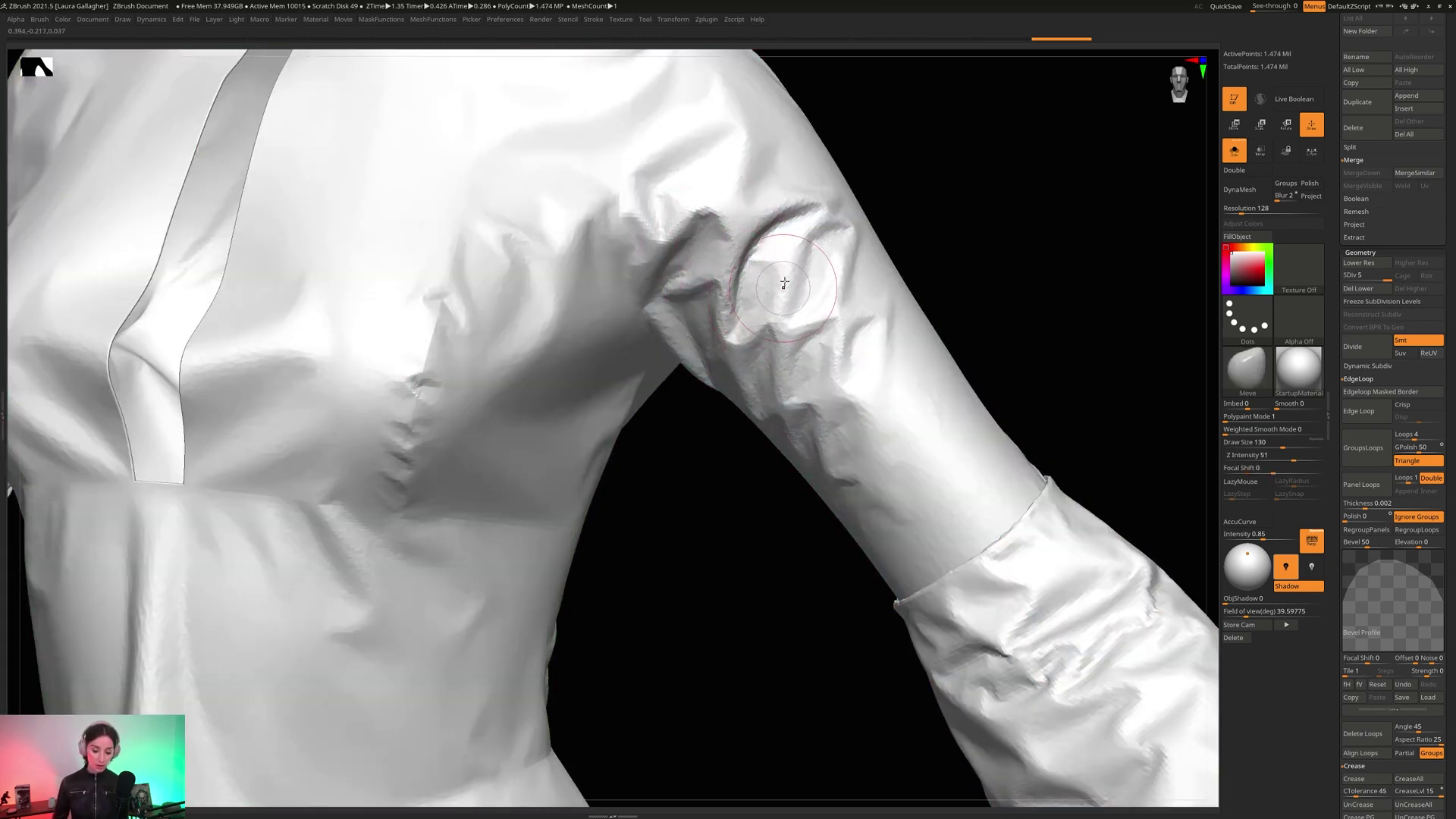
key("shift+f")
- Add a new layer to the garment at its highest subdivision level
scroll(1383, 557, "down", 10)
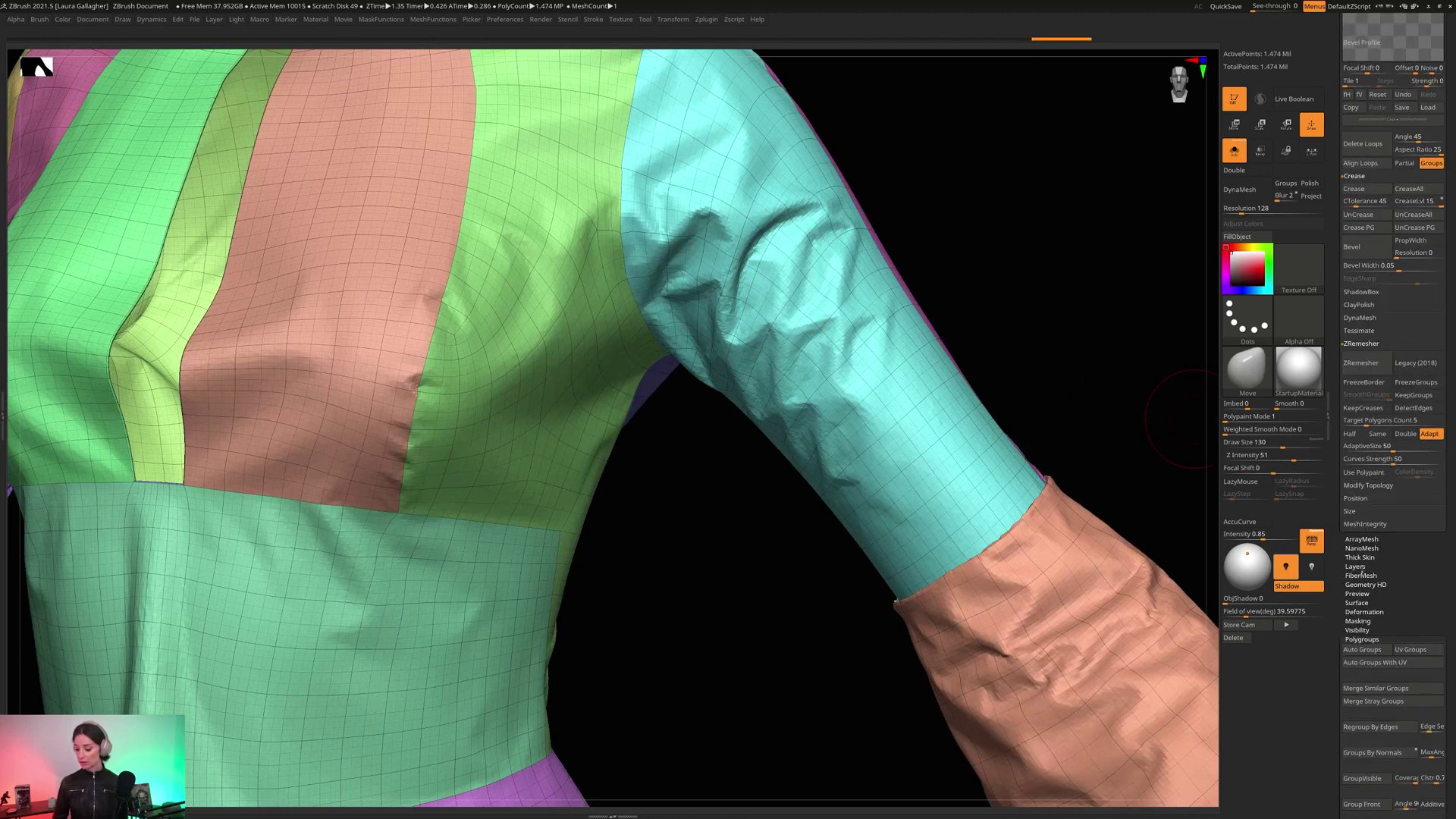
left_click(1355, 566)
left_click(1355, 566)
left_click(1355, 567)
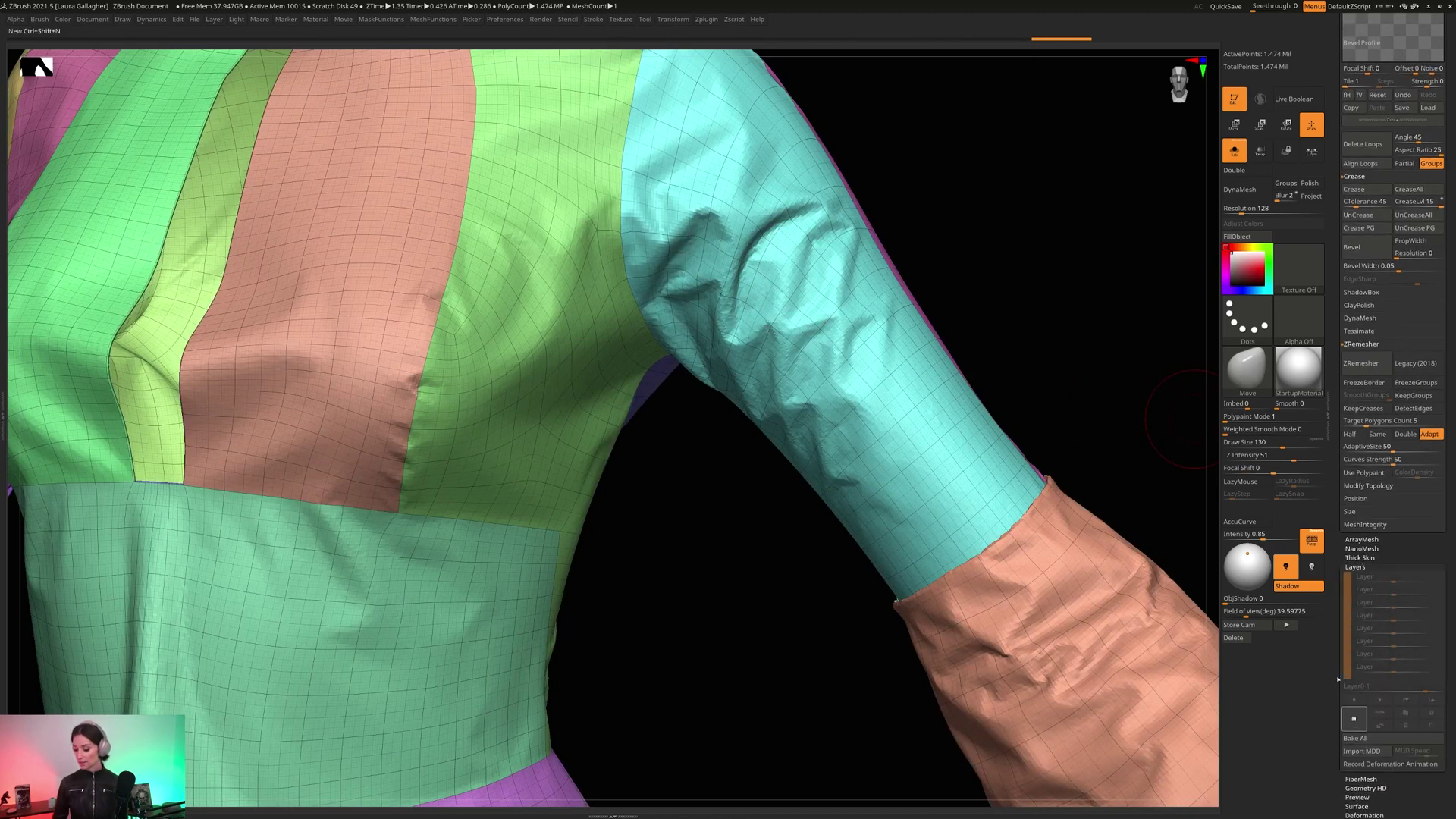
scroll(1342, 606, "down", 10)
scroll(1359, 353, "up", 2)
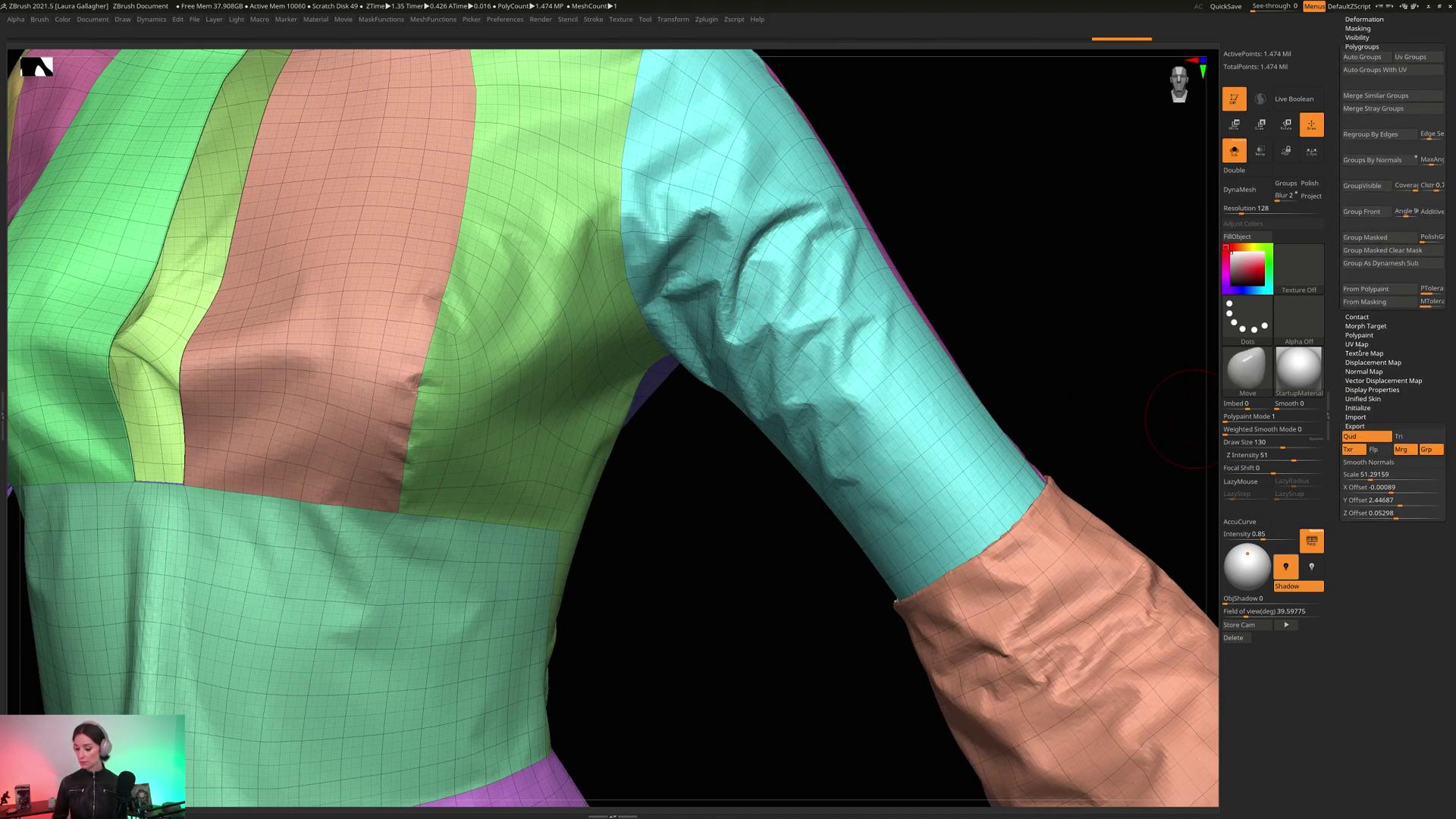
- Apply Polish By Features to the garment and compare the sleeve wrinkles with and without the polish, hiding the polyframe
left_click_drag(1365, 353, 1366, 455)
left_click(1362, 149)
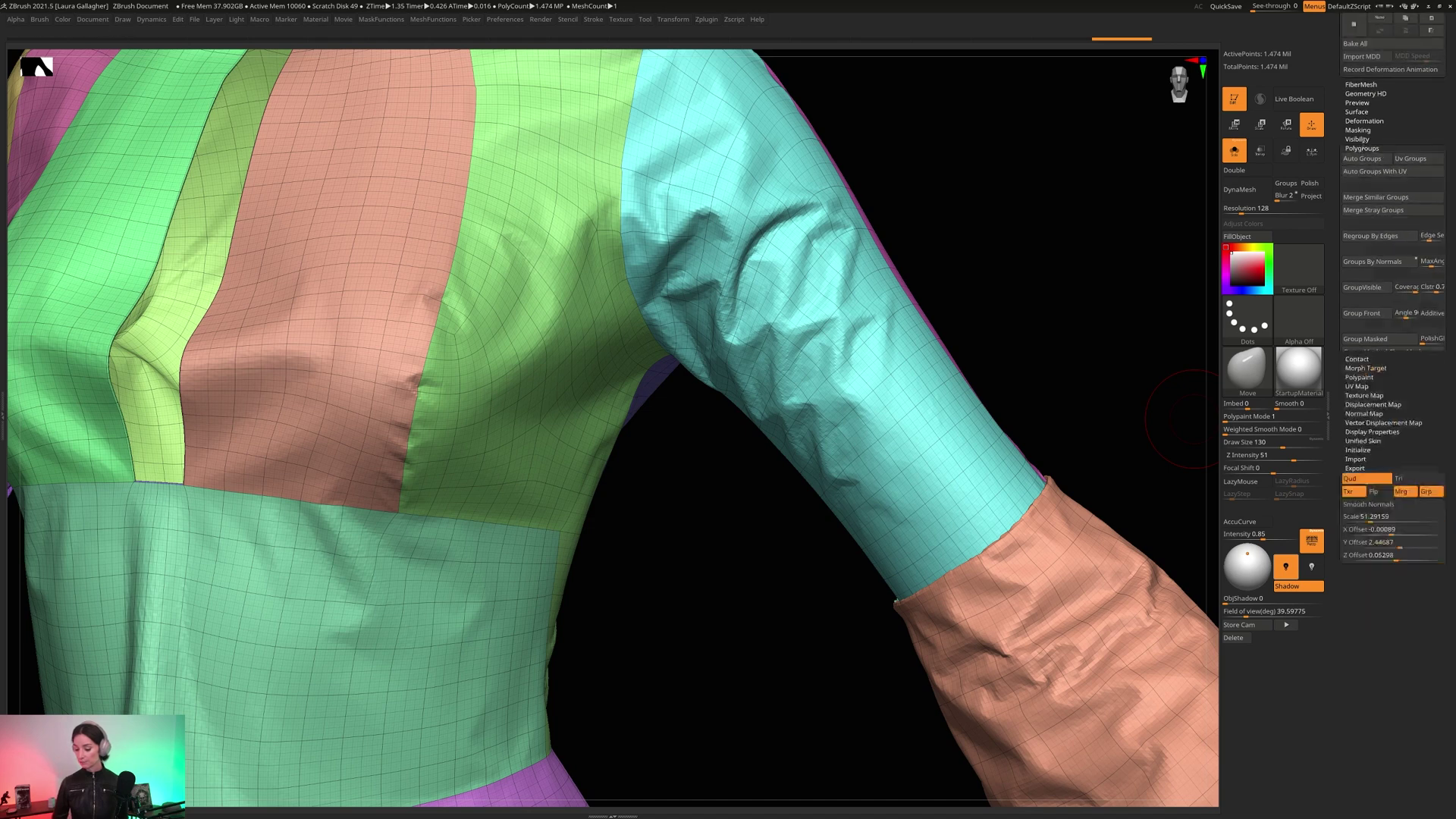
left_click(1364, 120)
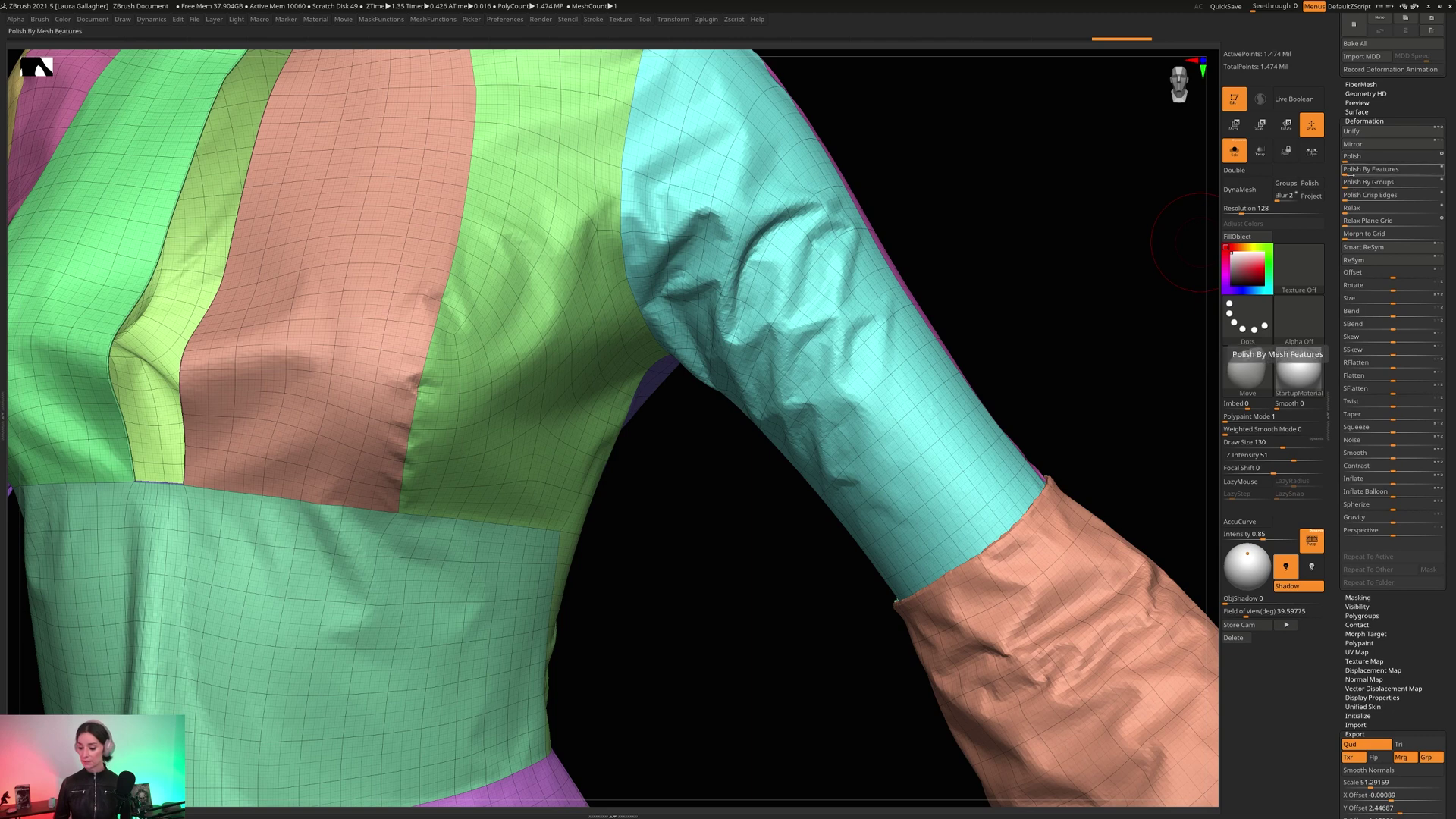
left_click(1348, 171)
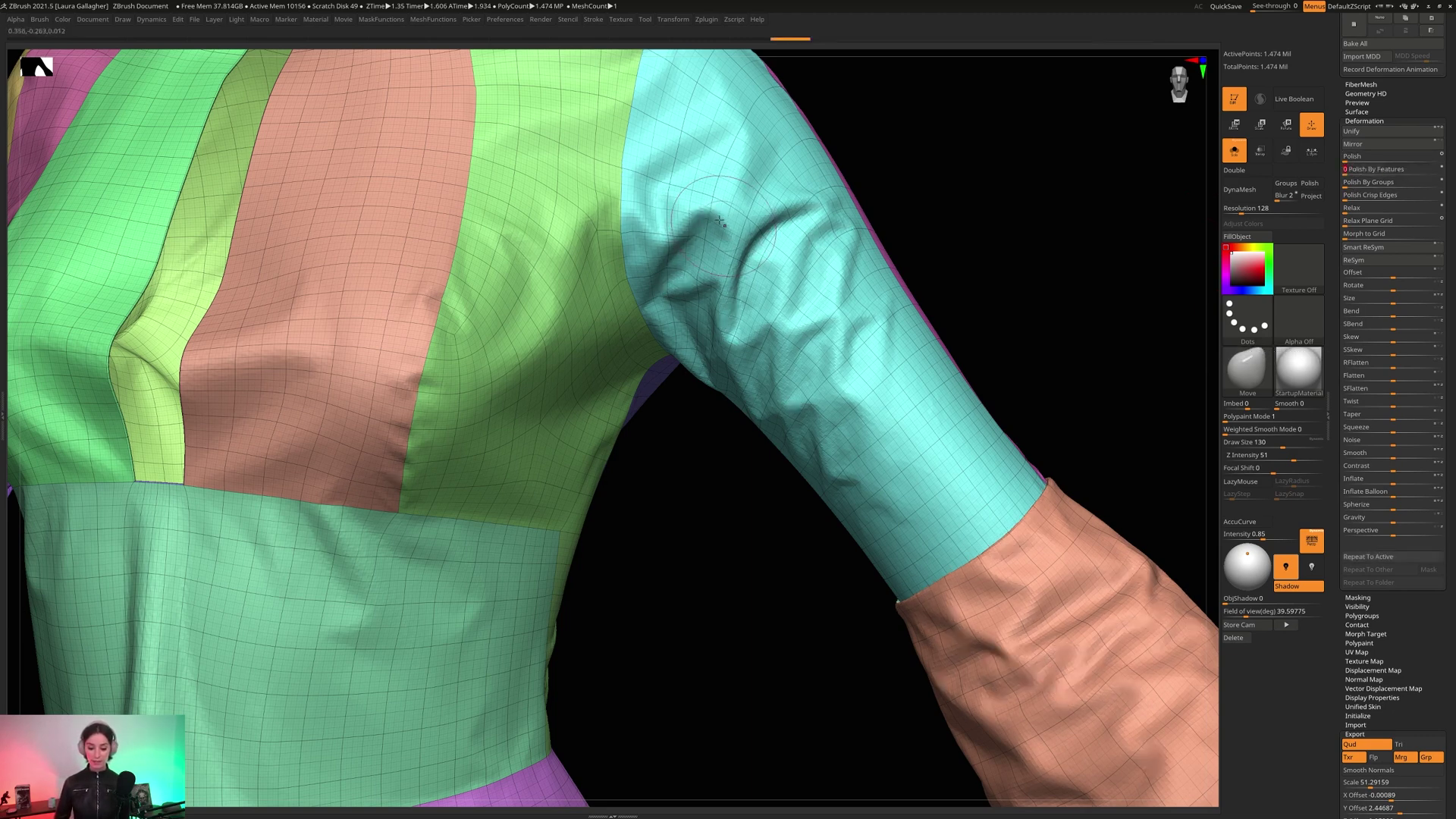
key("shift+f")
key("ctrl")
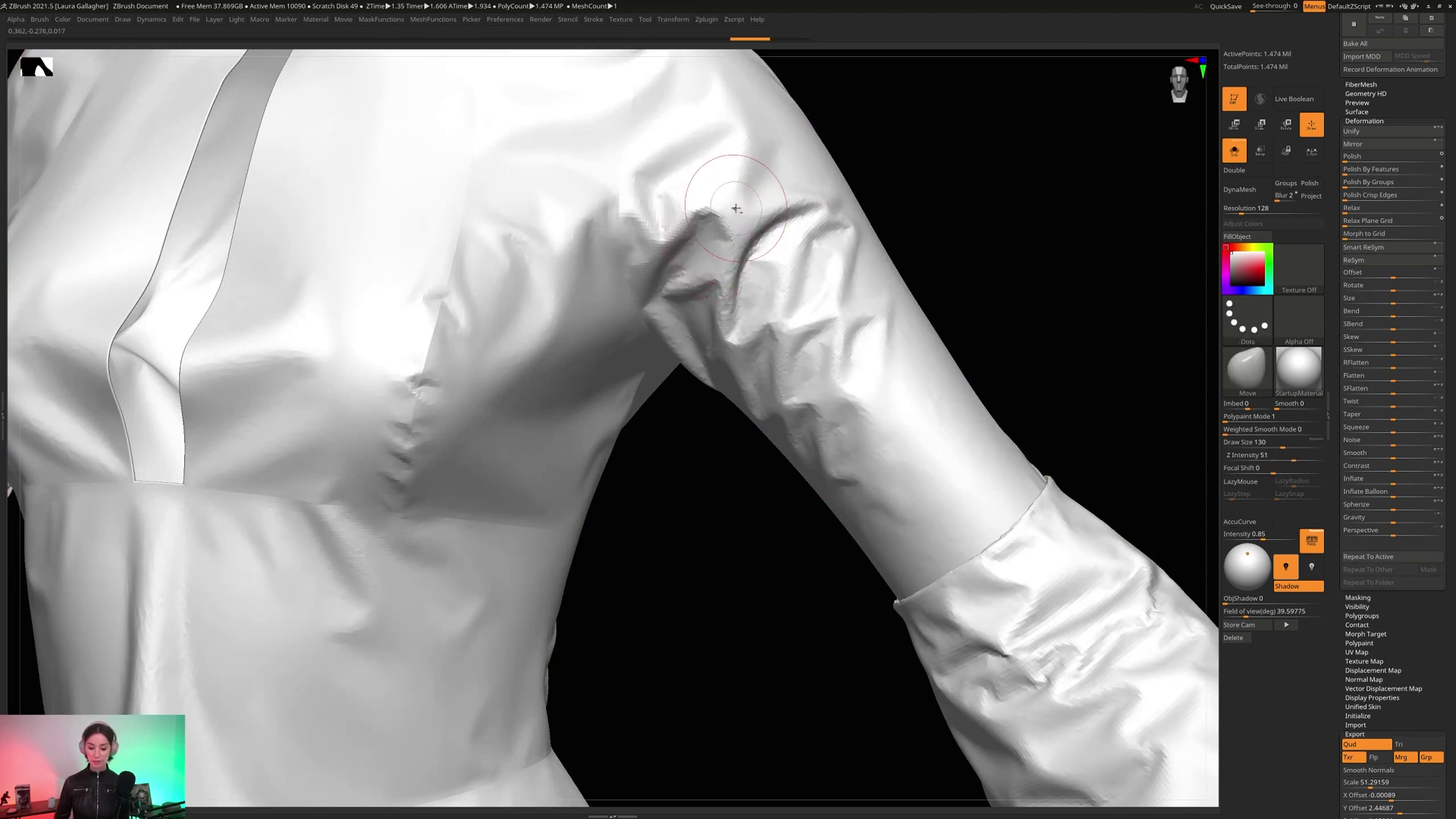